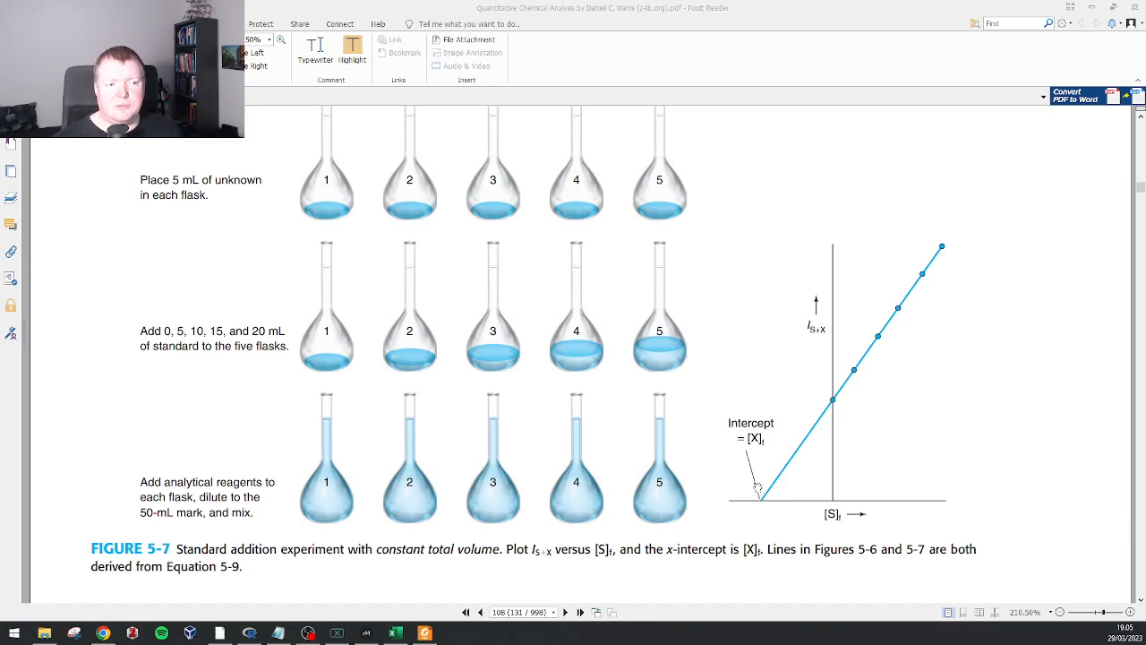
Switch to the Excel workbook containing the table with the rep1, rep2 and rep3 columns.
key("alt+Tab")
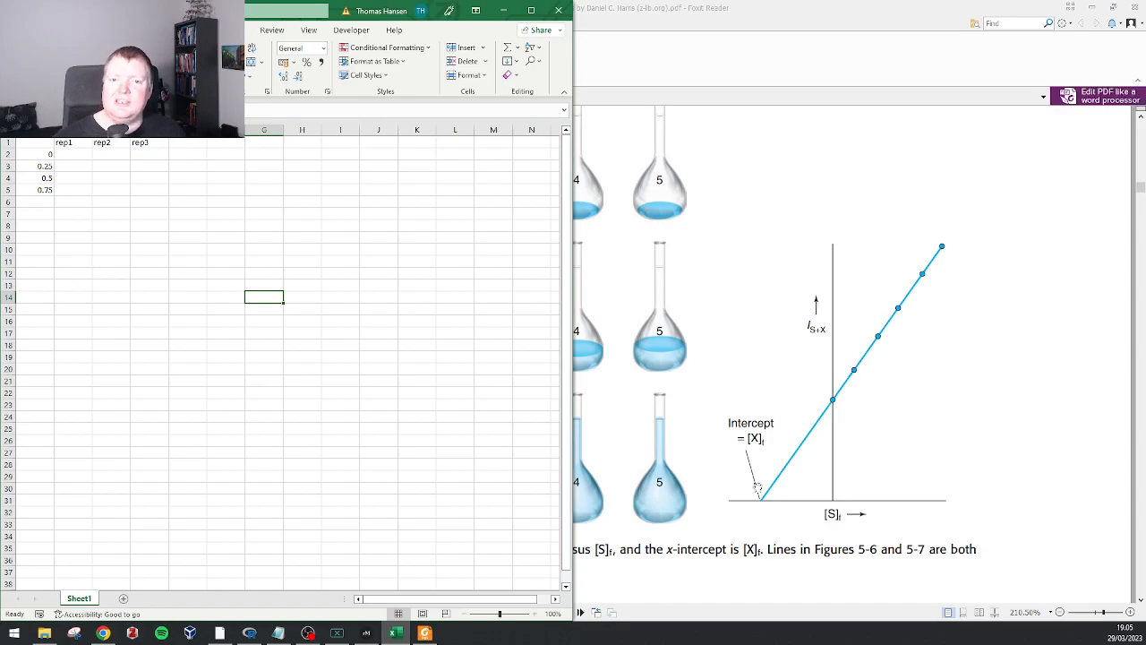
scroll(66, 177, "up", 6)
scroll(103, 189, "up", 3)
scroll(140, 232, "down", 1)
left_click(196, 315)
key("Left")
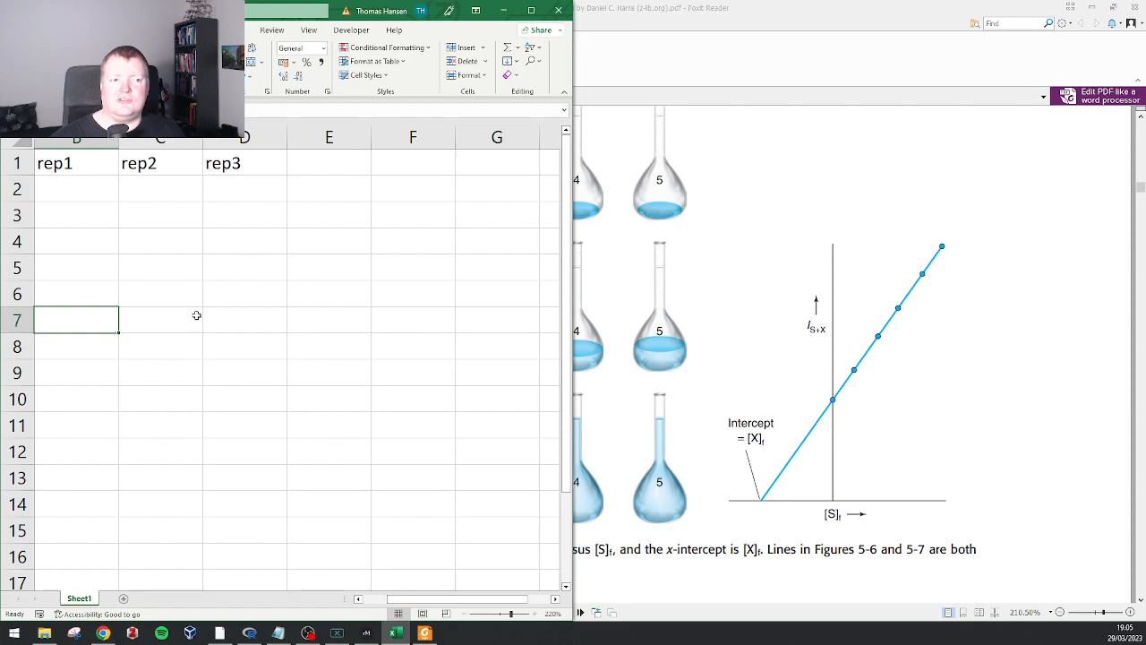
key("Left")
scroll(150, 261, "up", 1)
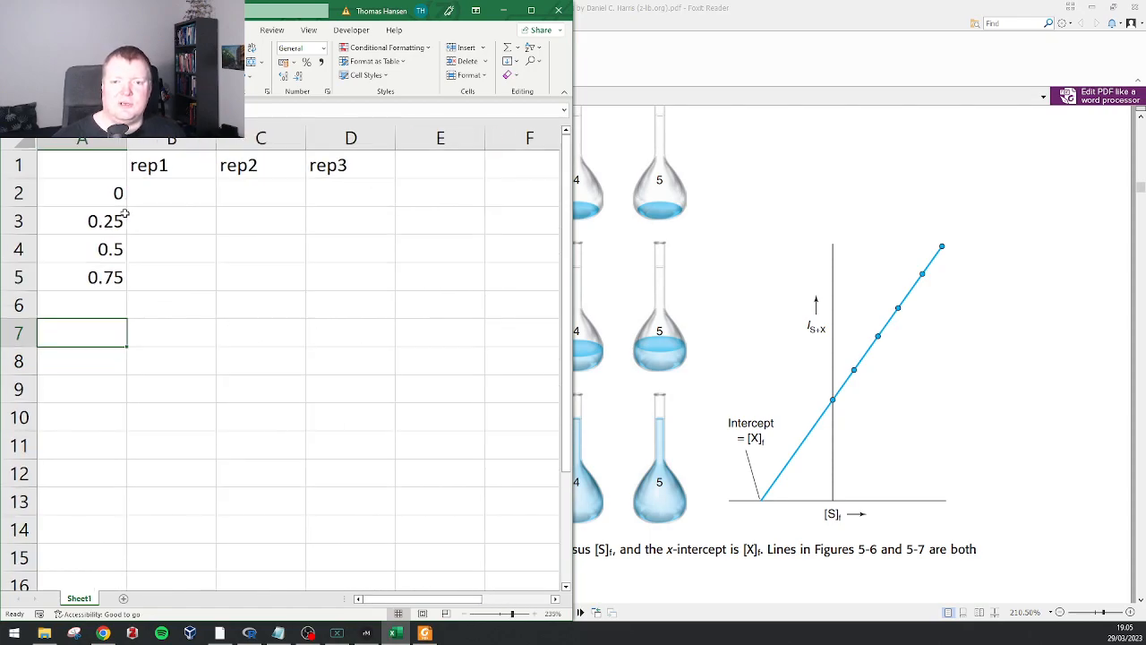
Enter the replicate readings 0.12, 0.13 and 0.12 for the 0 addition in B2:D2.
left_click(158, 169)
key("Down")
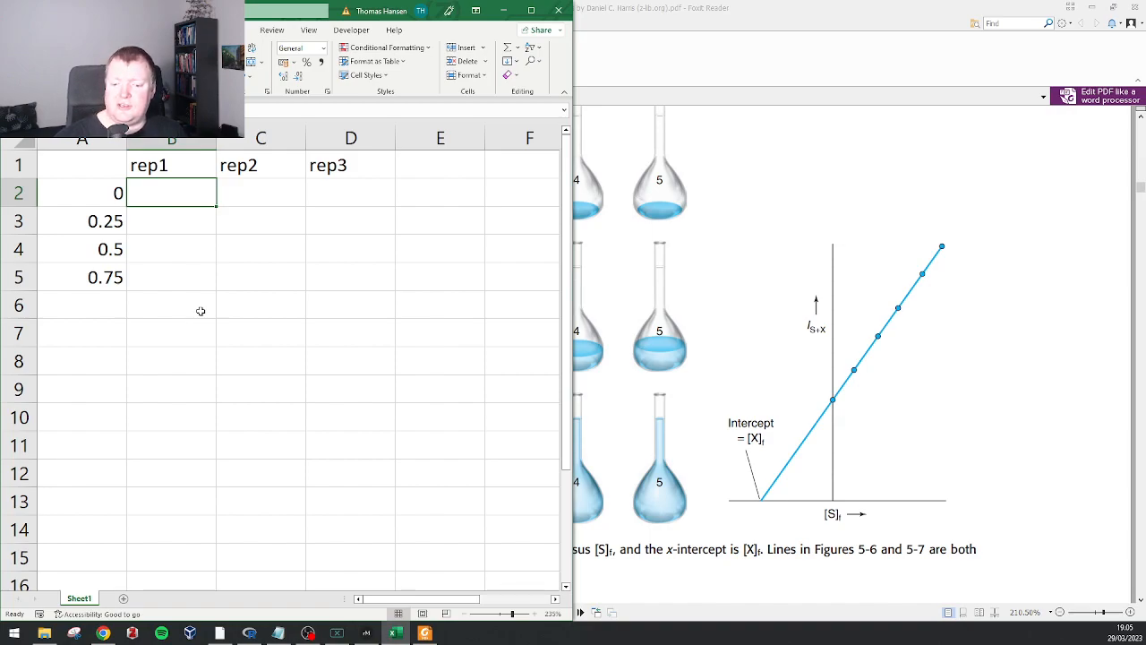
type("0.12")
key("Tab")
type("0.13")
key("Tab")
type("0.12")
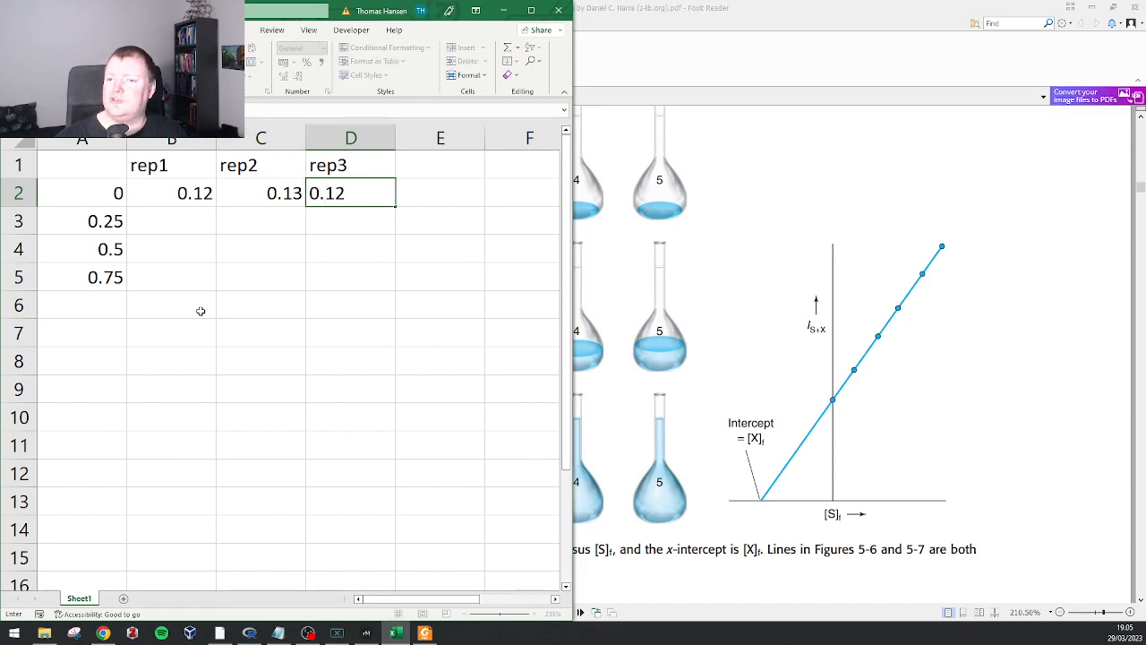
key("Return")
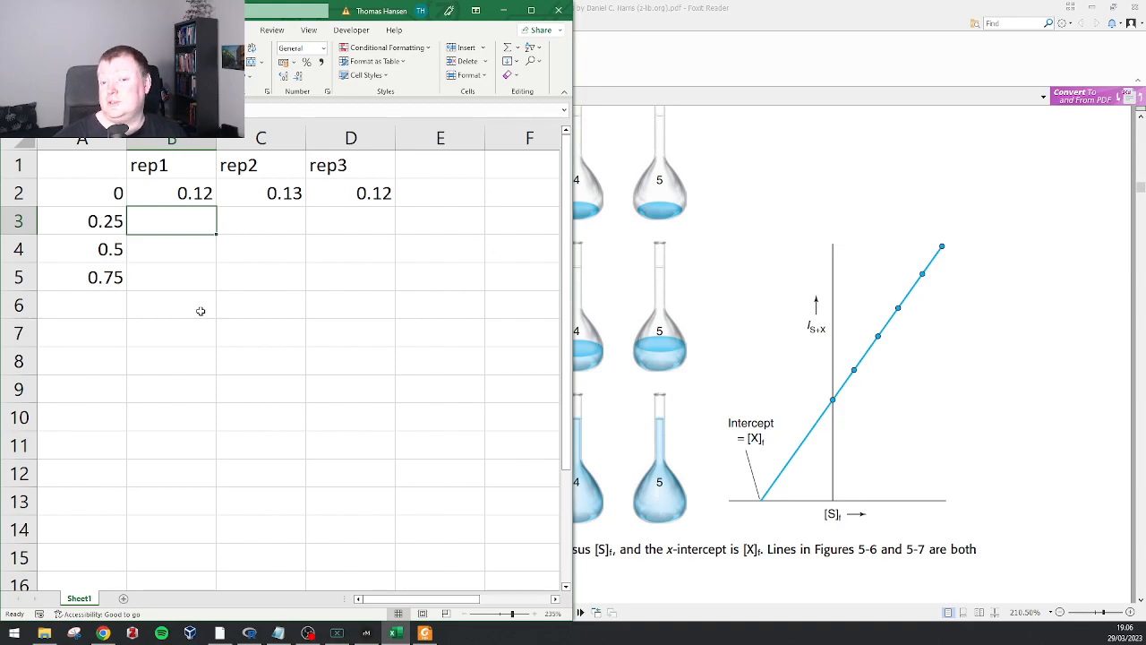
Enter the replicate readings 0.17, 0.17 and 0.18 for the 0.25 addition in B3:D3.
type("0.")
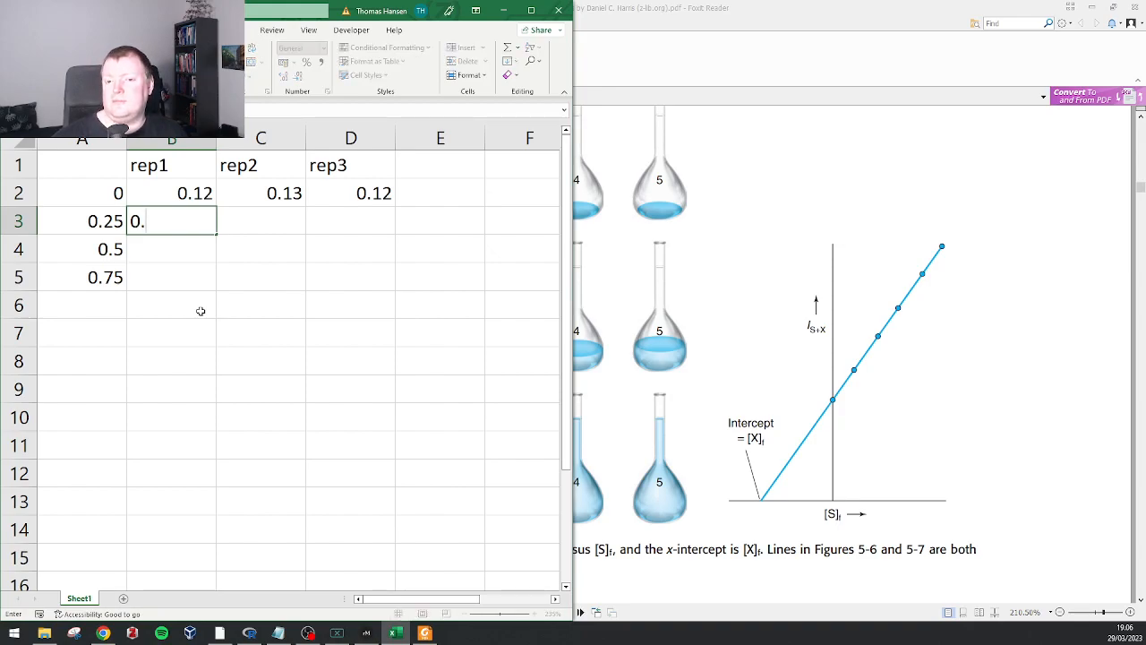
type("17")
key("Tab")
type("0.1")
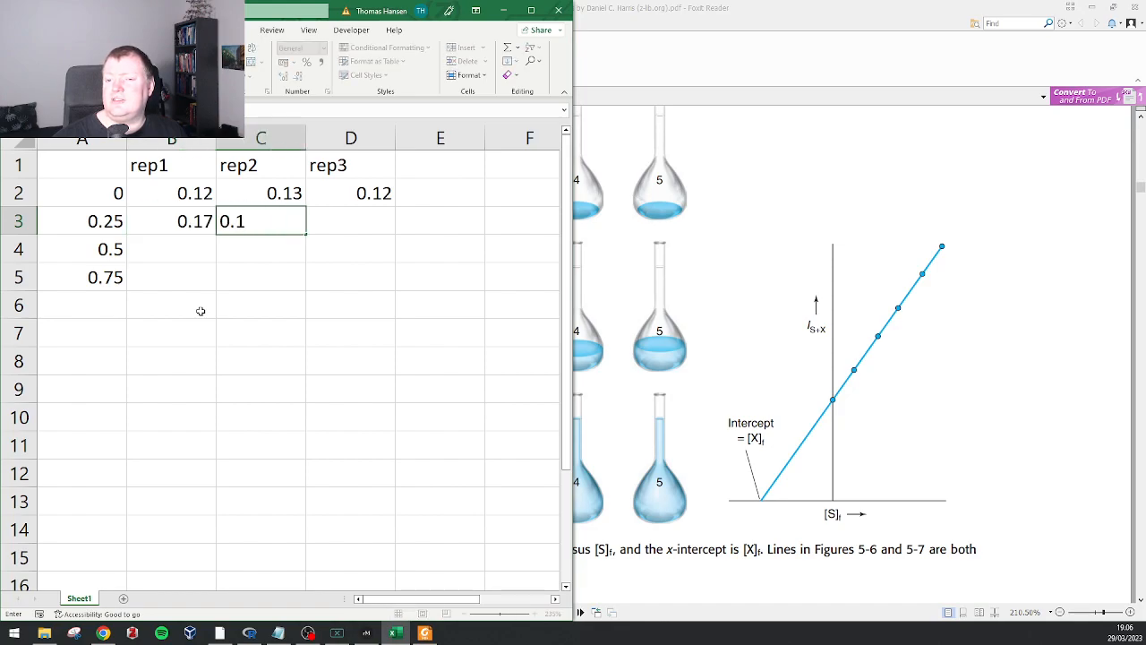
type("7")
key("Tab")
type("0.18")
key("Return")
Enter the replicate readings 0.24, 0.23 and 0.24 for the 0.5 addition in B4:D4.
type("0.1")
key("BackSpace")
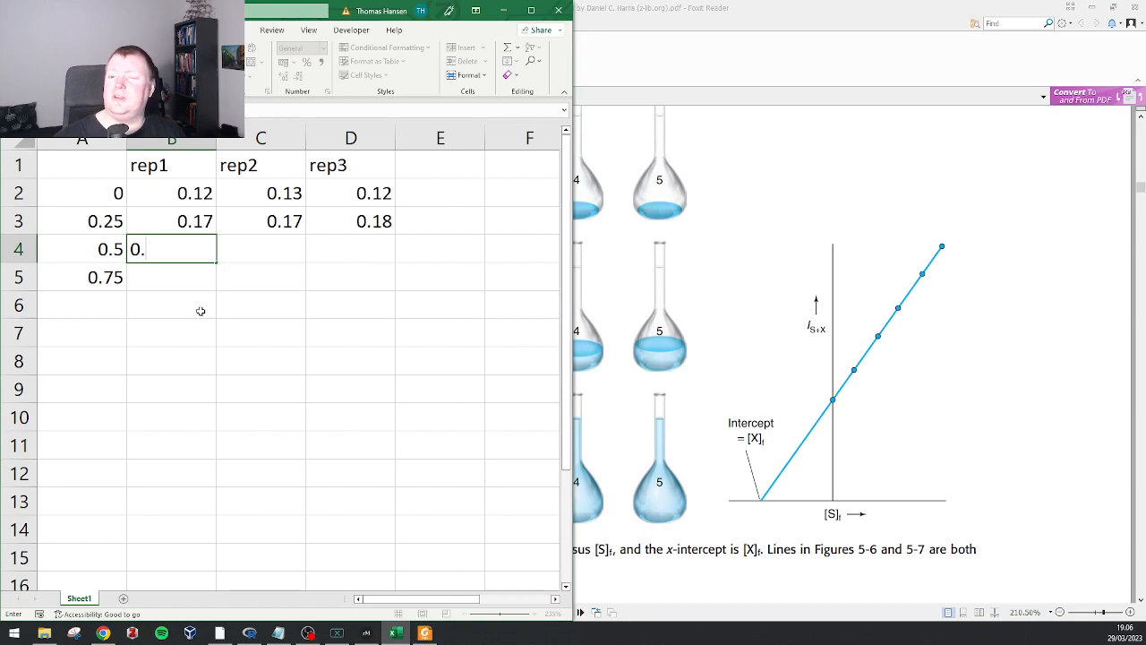
type("24")
key("Tab")
type("0.23")
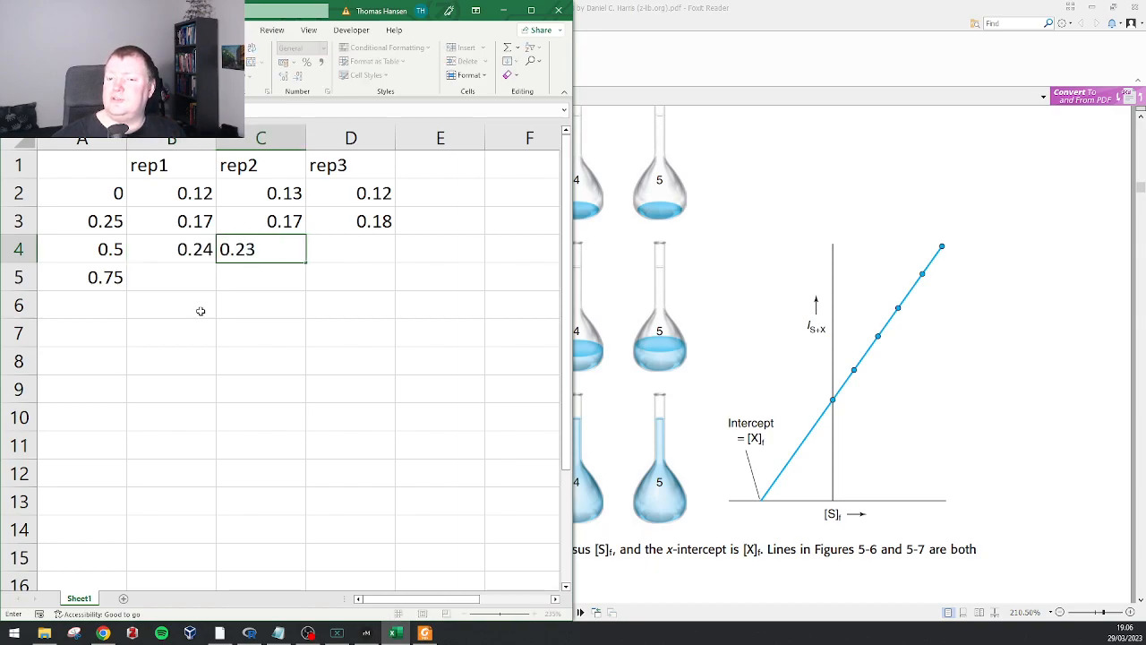
key("Tab")
type("0.24")
key("Return")
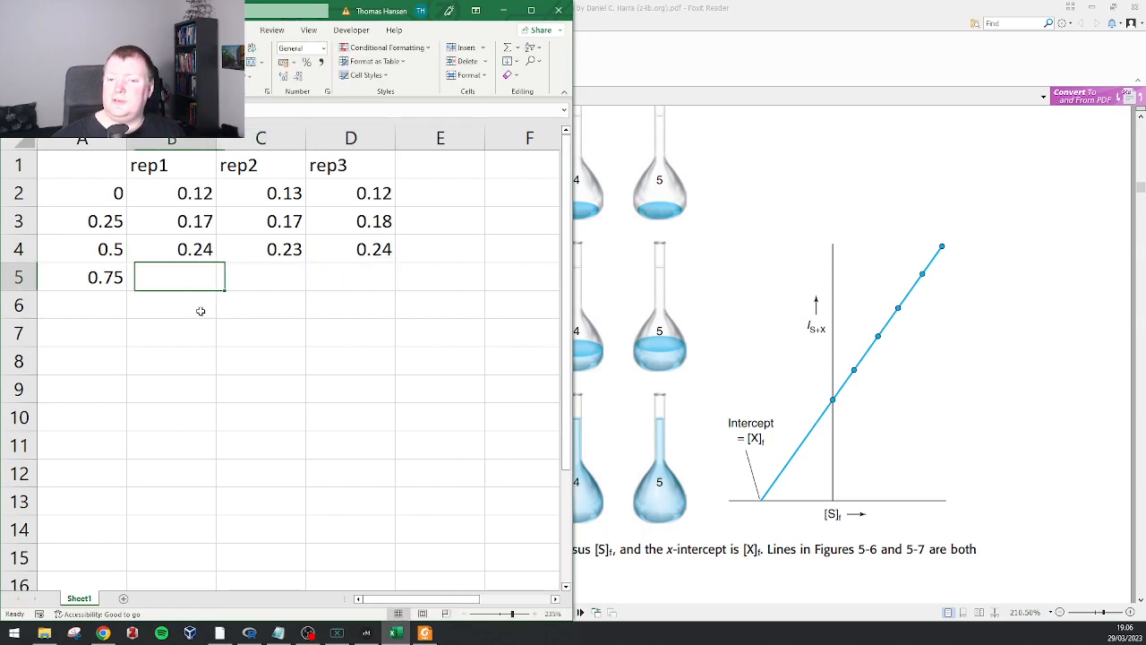
Enter the replicate readings 0.30, 0.29 and 0.31 for the 0.75 addition in B5:D5.
type("0.30")
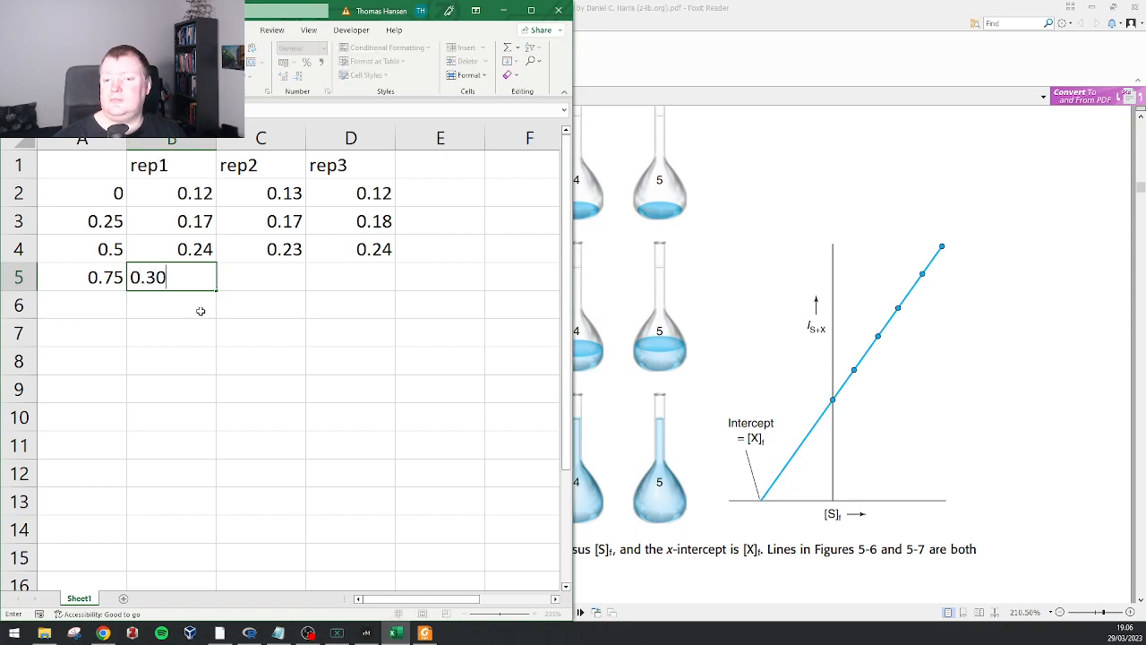
key("Tab")
type("0.29")
key("Tab")
type("0.3")
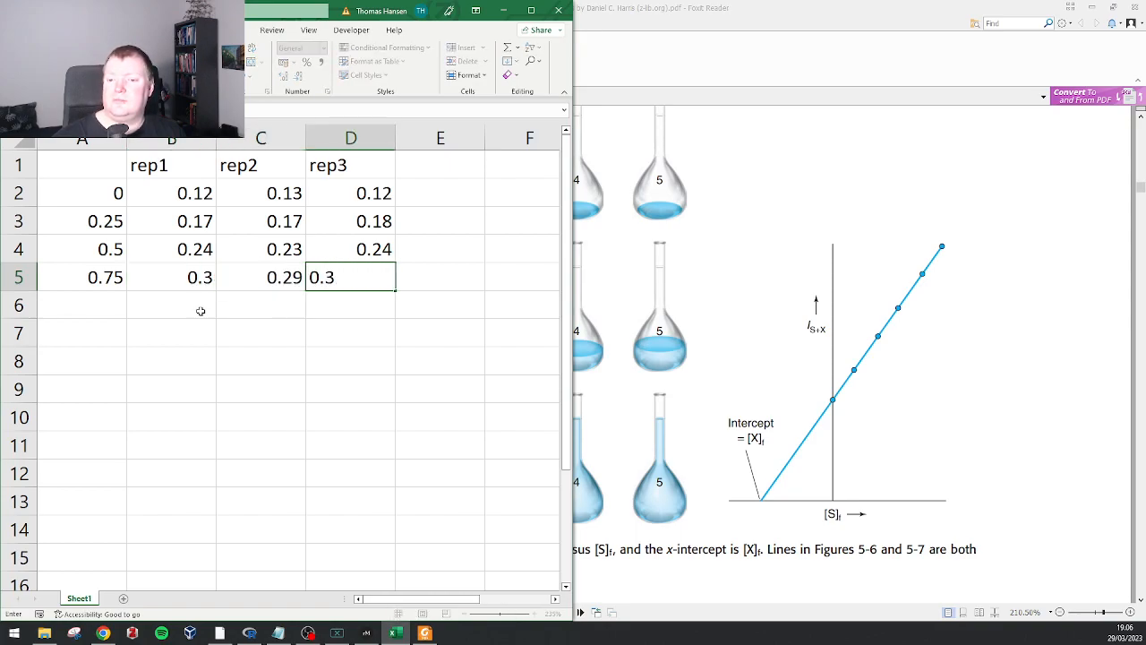
type("1")
key("Return")
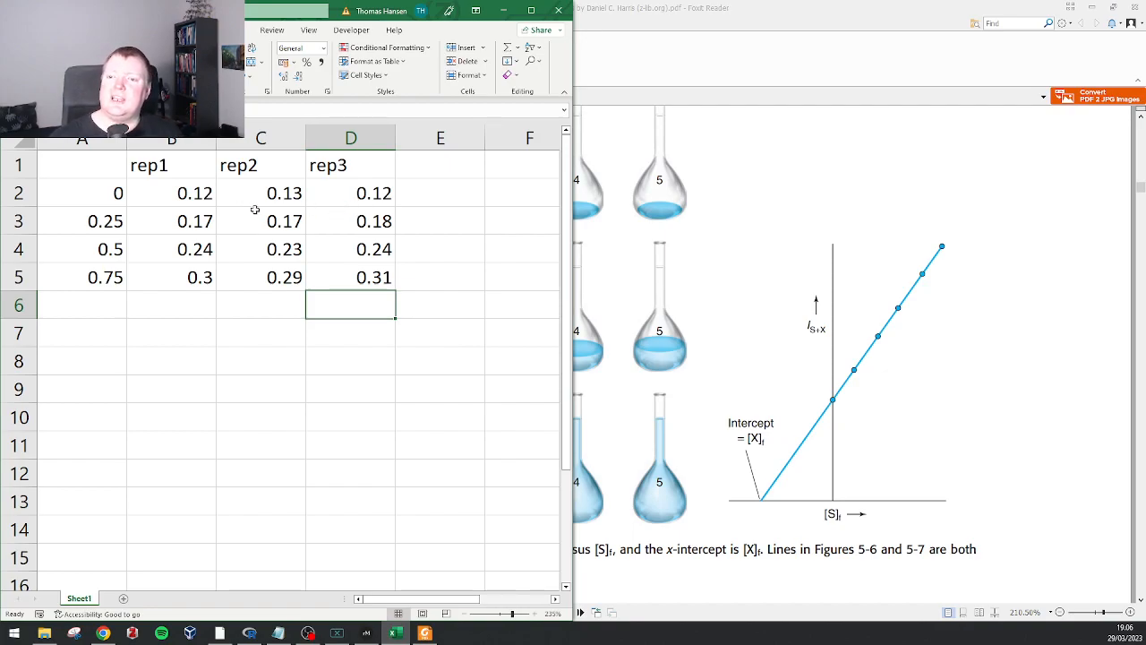
Copy the four addition values in A2:A5 into A6:A9 and A10:A13.
left_click(186, 192)
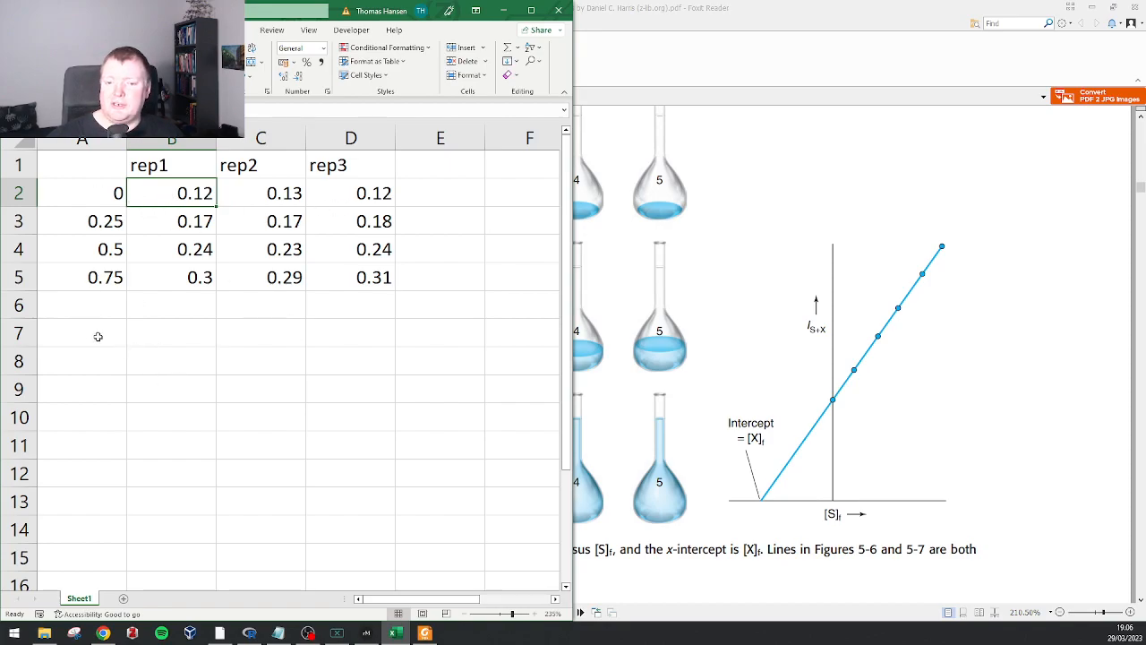
left_click_drag(90, 193, 66, 275)
key("ctrl+c")
left_click(65, 305)
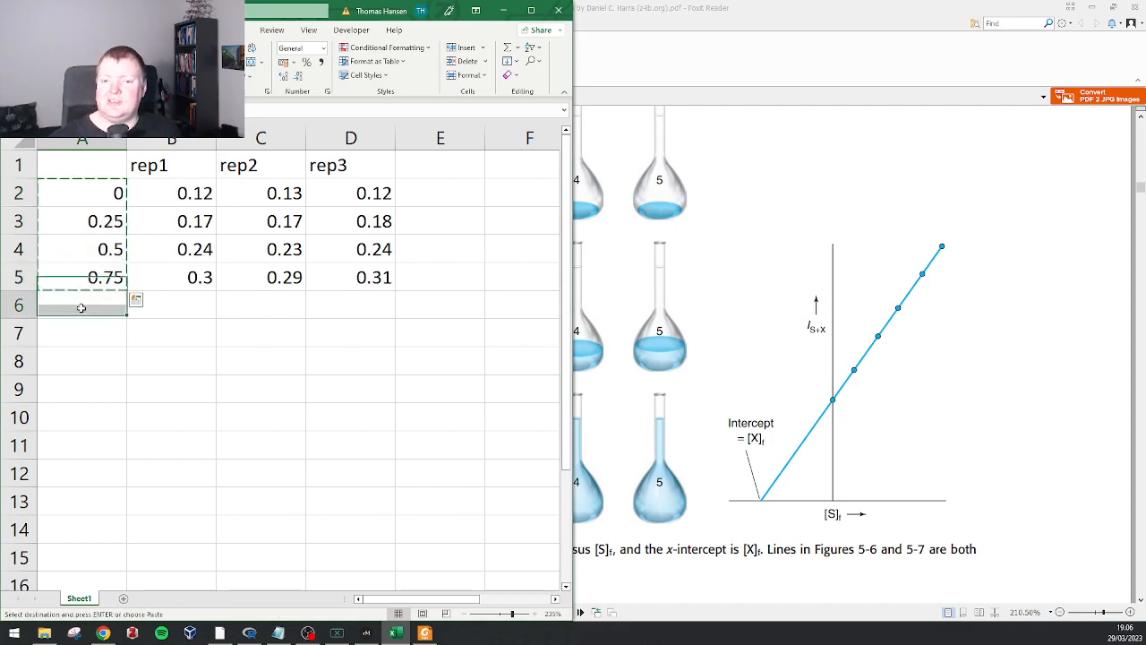
key("ctrl+v")
left_click(99, 420)
key("ctrl+v")
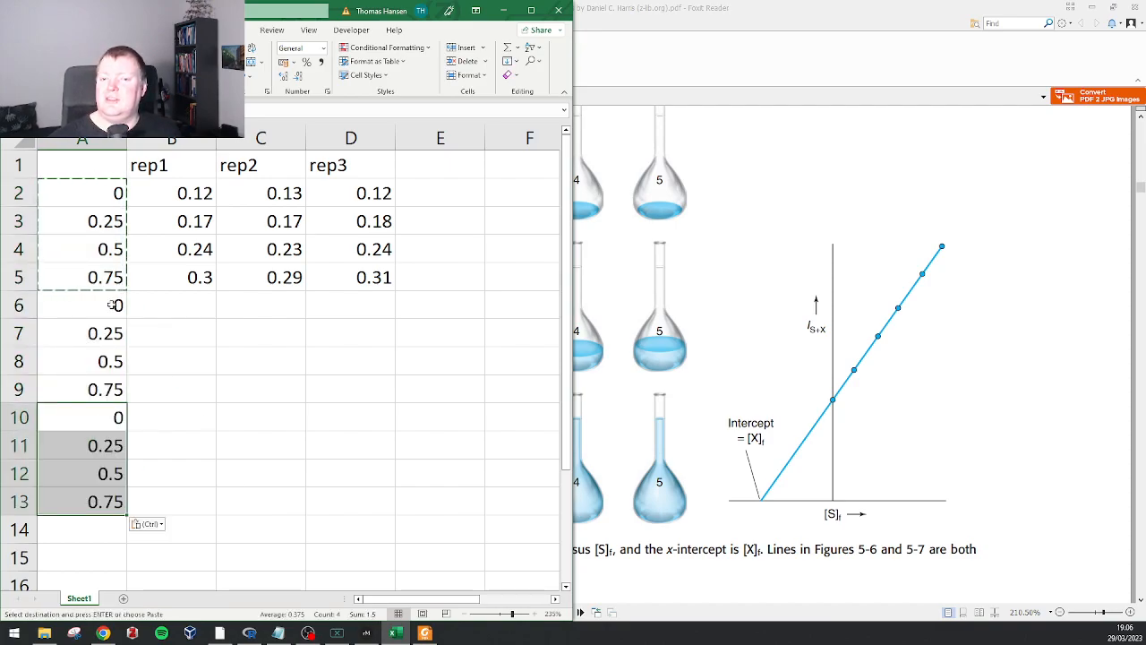
Stack the replicates in column B by copying the rep2 readings to B6:B9 and the rep3 readings to B10:B13.
left_click_drag(289, 197, 261, 278)
key("ctrl+c")
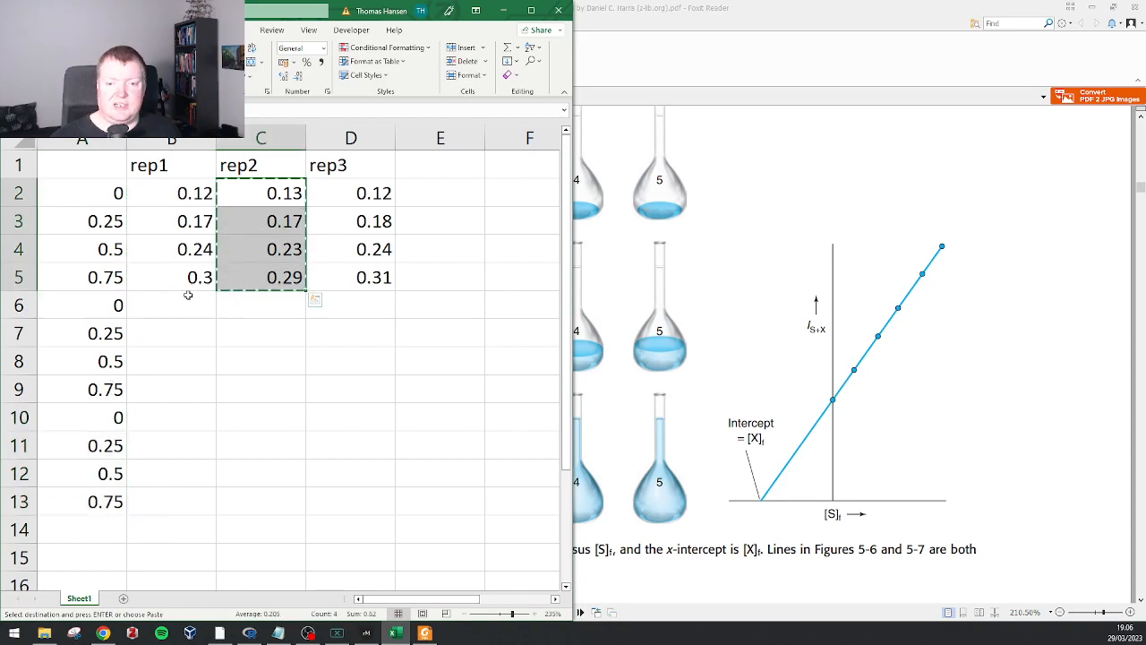
left_click(175, 305)
key("ctrl+v")
left_click_drag(368, 204, 358, 283)
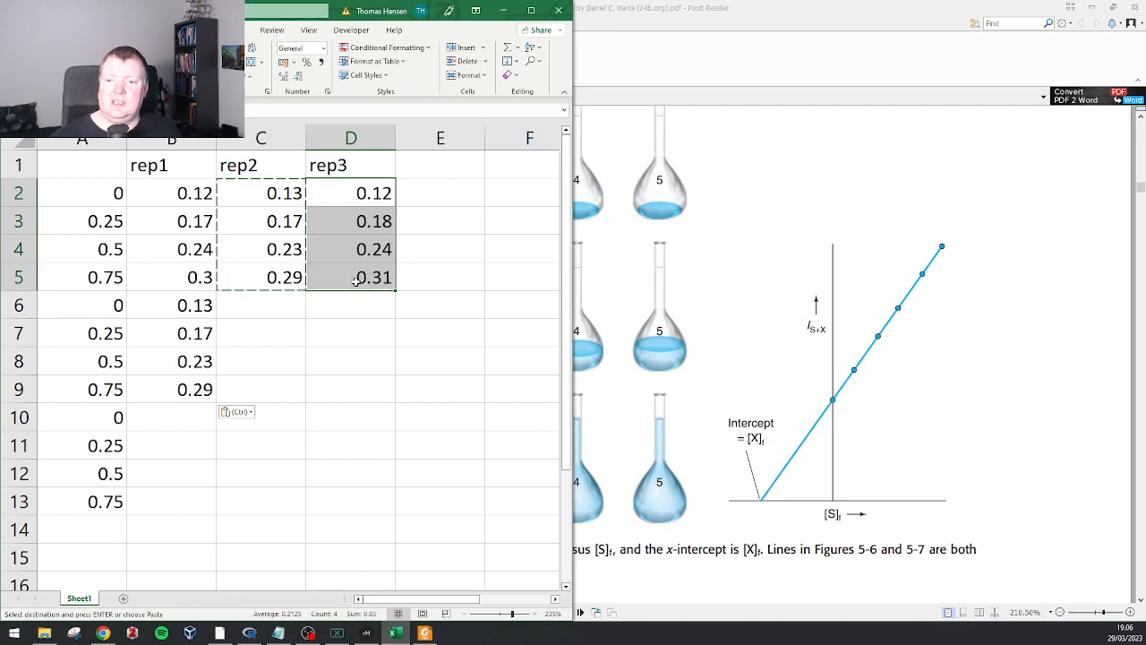
key("ctrl+c")
left_click(164, 426)
key("ctrl+v")
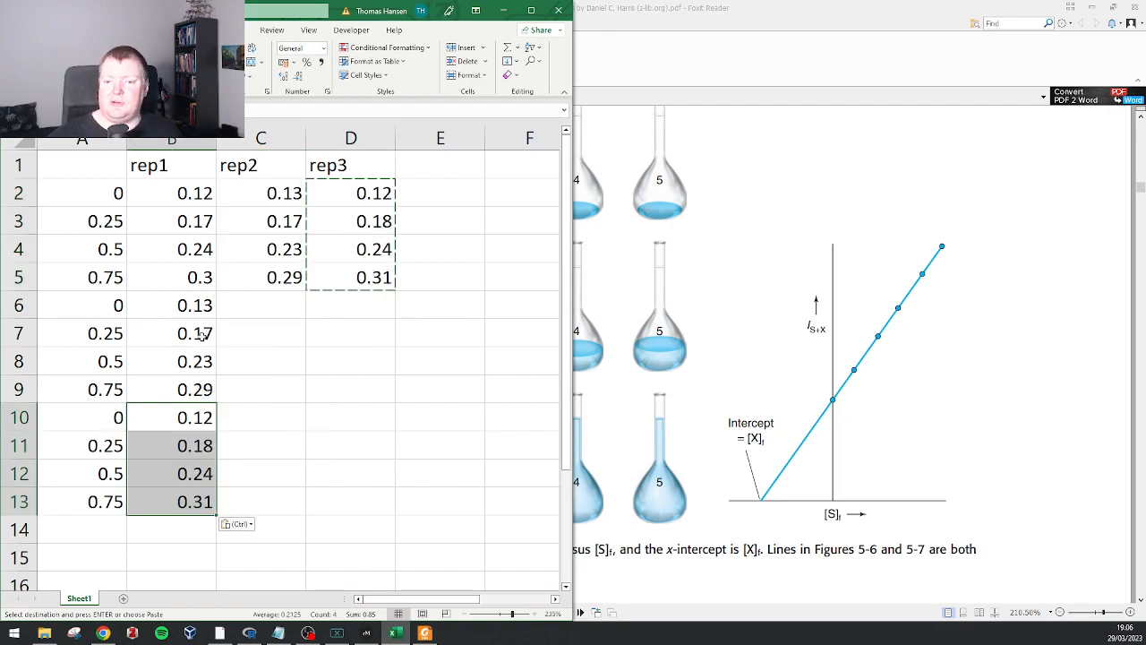
Insert a scatter chart of A2:B13, maximize the workbook window and place the chart beside the data.
left_click_drag(102, 194, 189, 506)
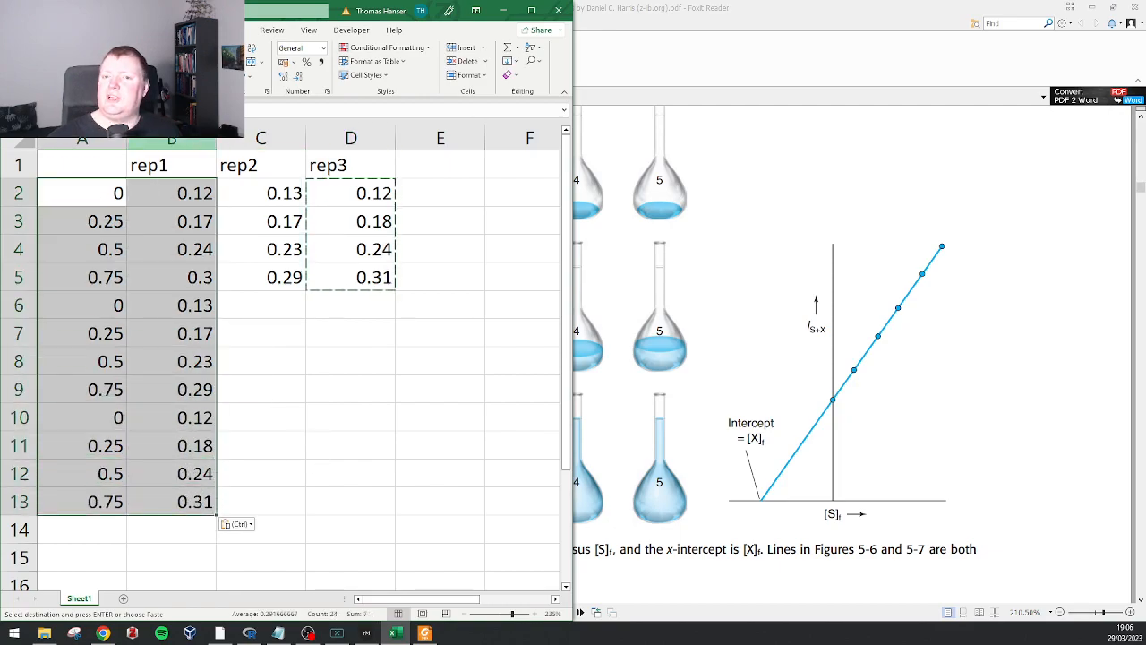
left_click(90, 29)
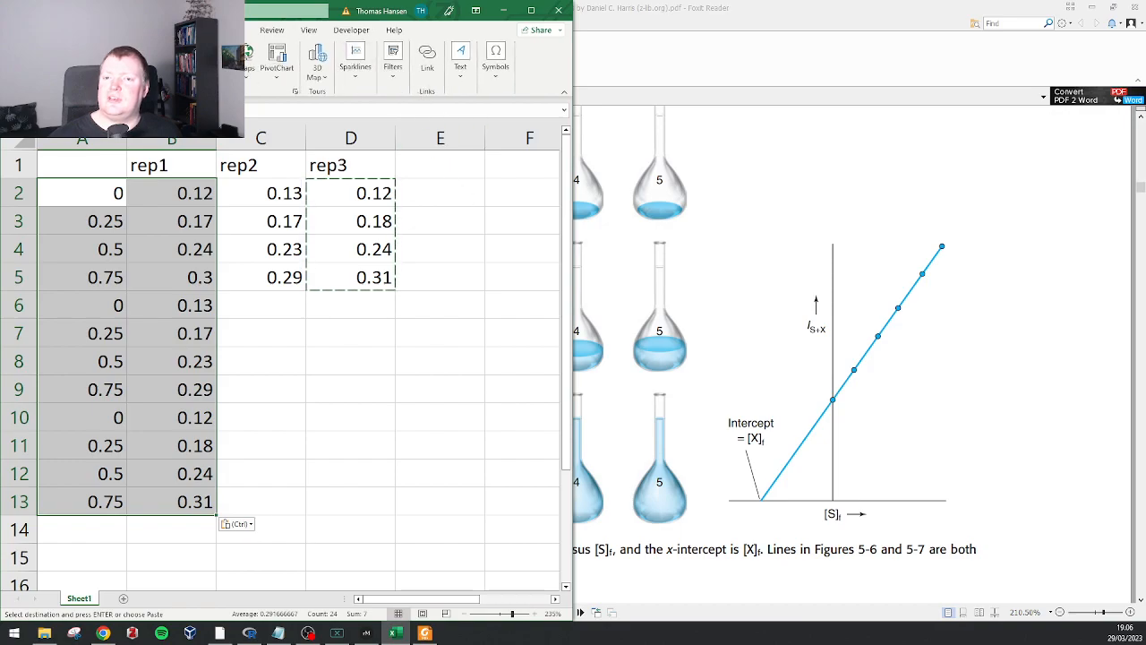
left_click(200, 76)
left_click(215, 117)
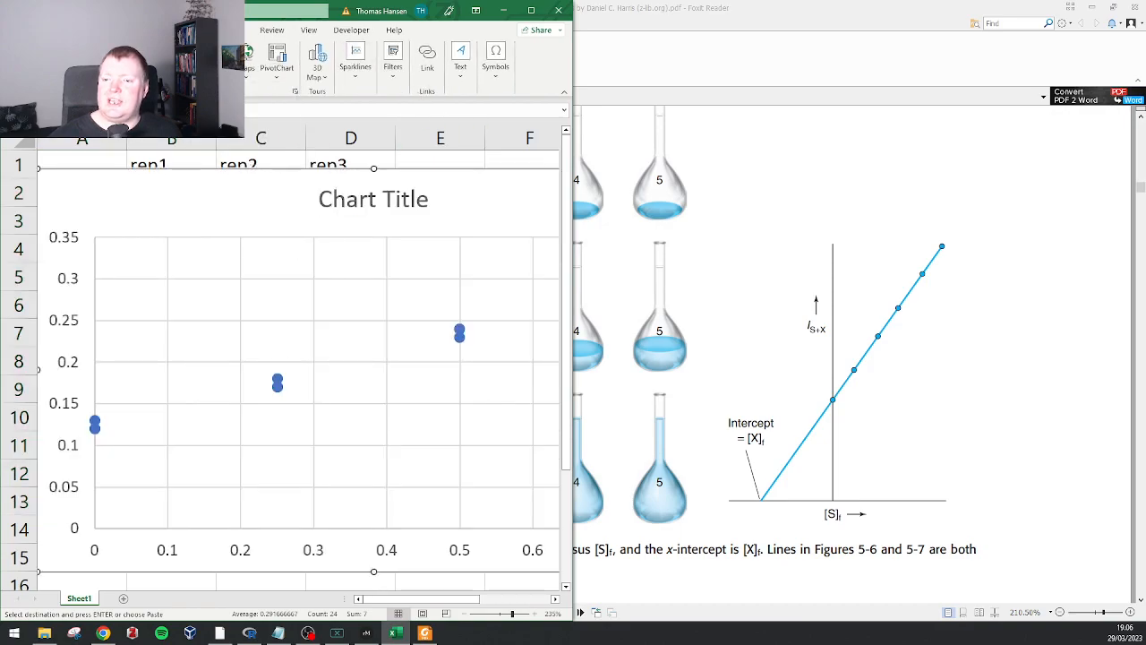
left_click(531, 10)
left_click_drag(250, 192, 616, 198)
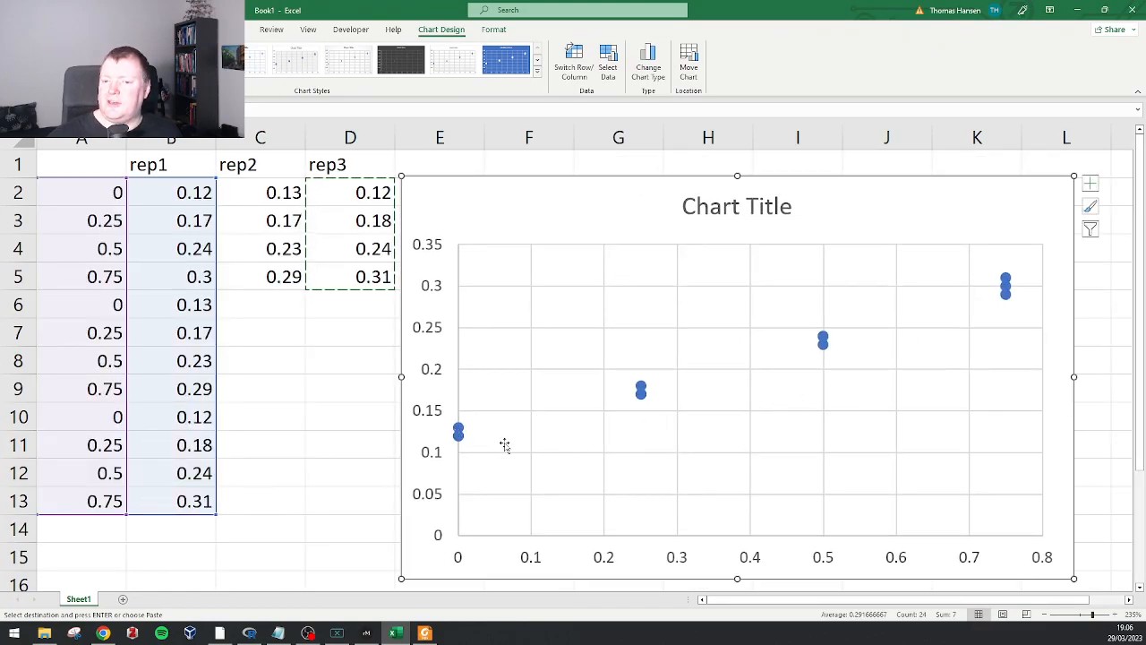
Label the first column by entering the header "vol" in cell A1.
left_click(93, 190)
left_click(89, 225)
left_click(85, 247)
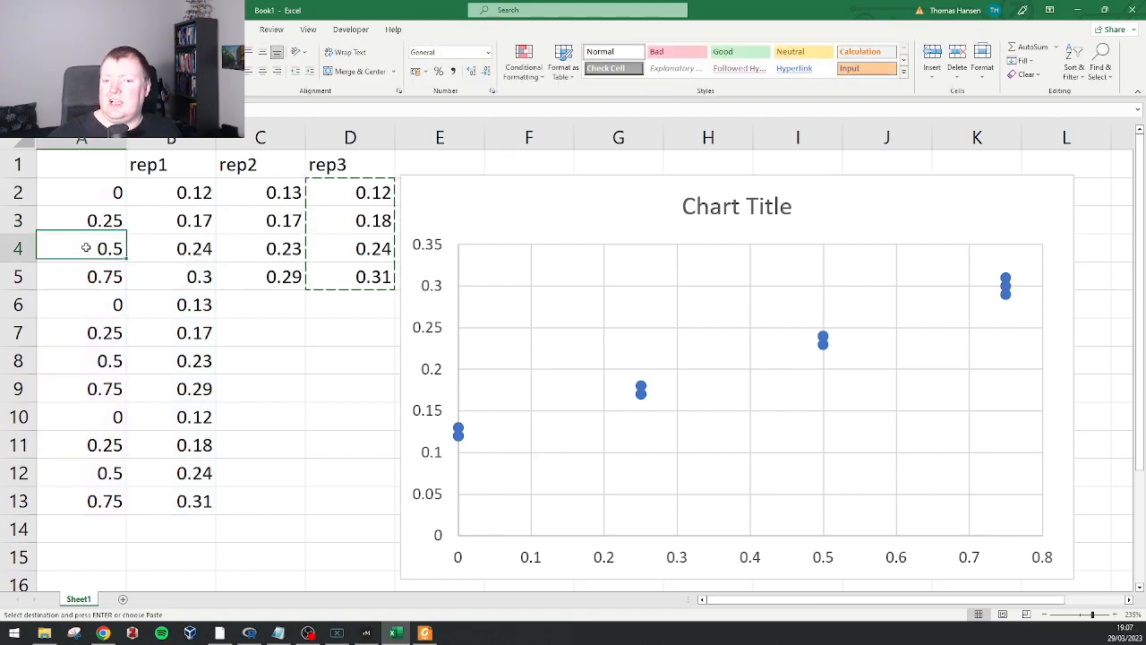
left_click(80, 169)
type("vol")
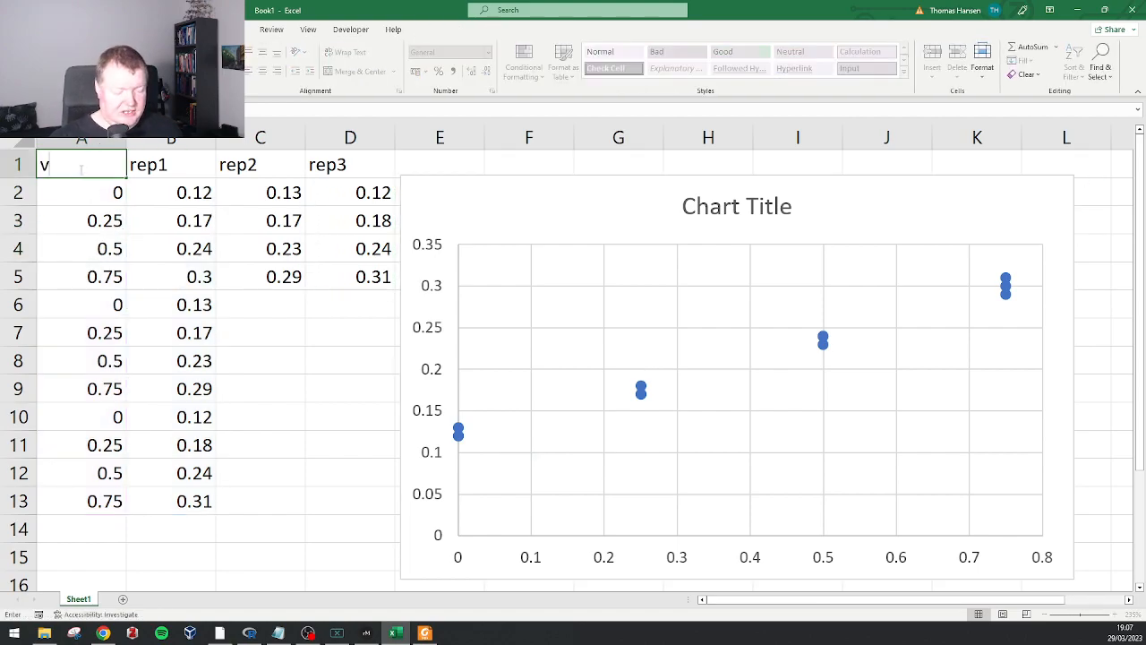
key("Return")
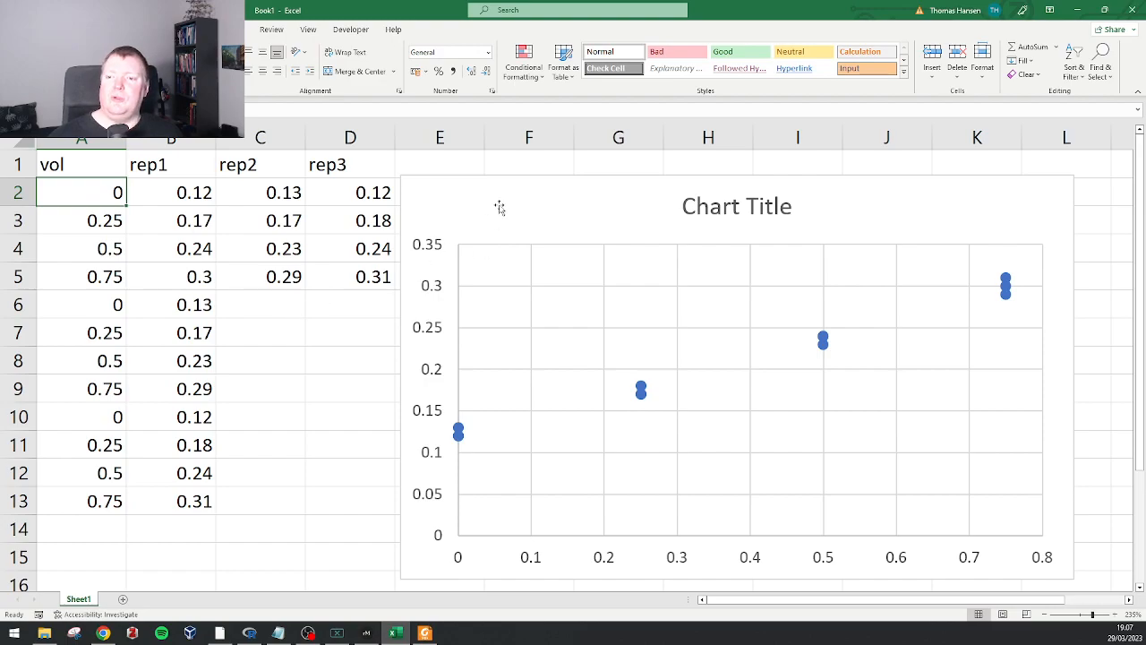
Move the scatter chart further away from the data and delete it.
left_click_drag(500, 207, 560, 201)
left_click(361, 361)
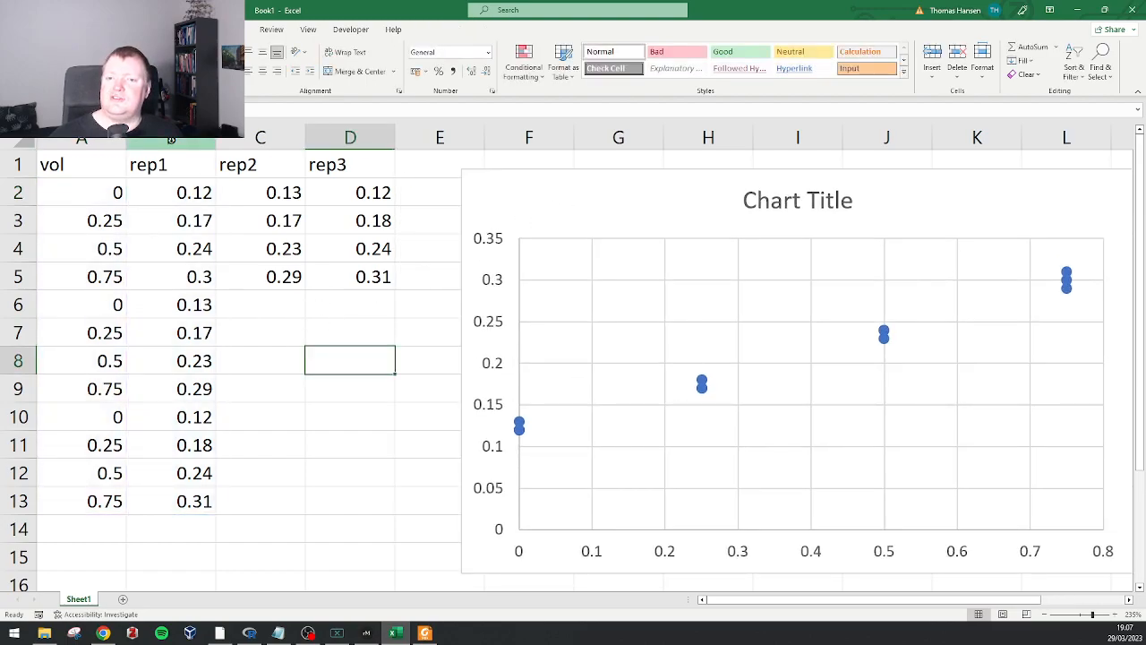
left_click(561, 213)
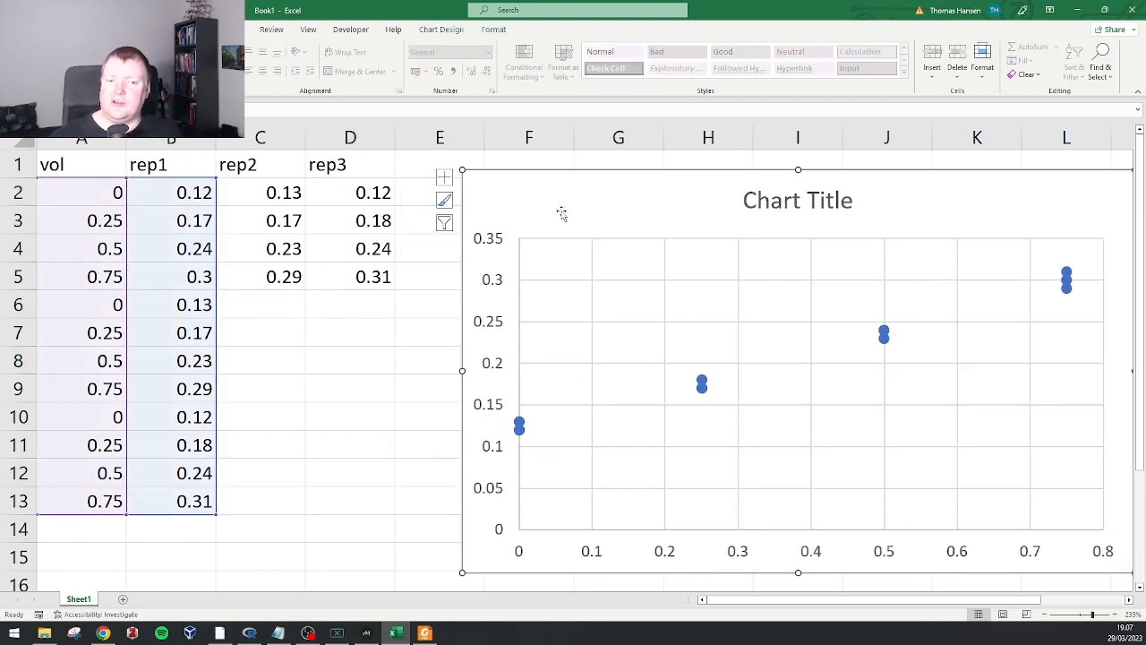
key("Delete")
Insert an empty column between vol and rep1 and give it the header "conc" in B1.
right_click(175, 147)
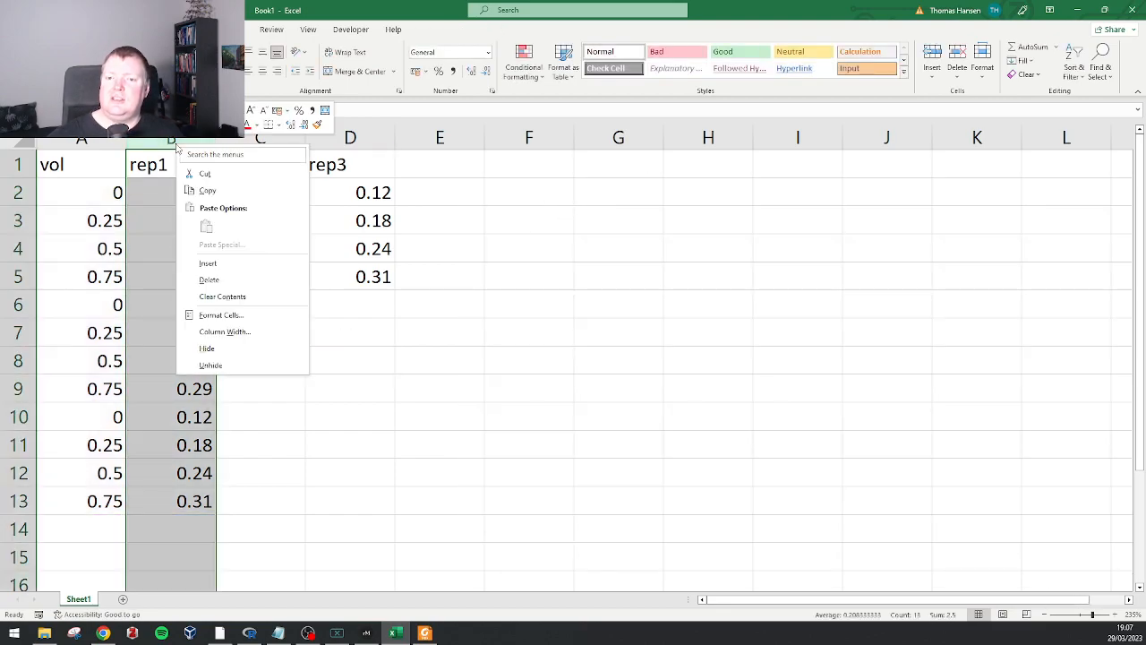
left_click(228, 263)
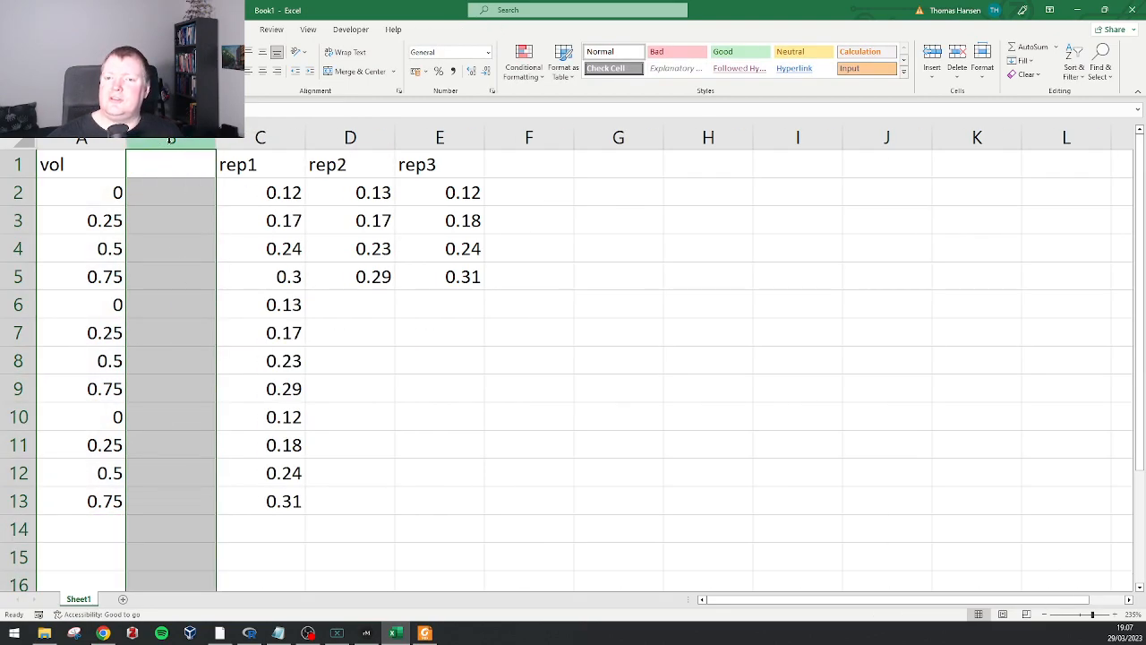
right_click(170, 140)
left_click(706, 376)
left_click(185, 187)
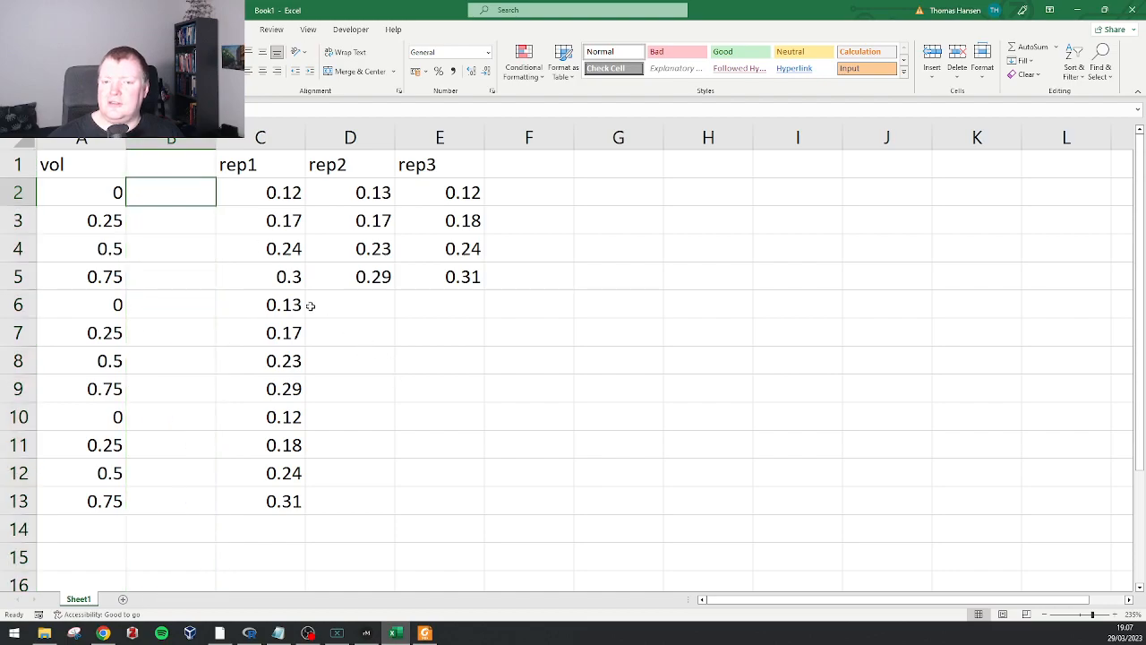
key("Up")
type("con")
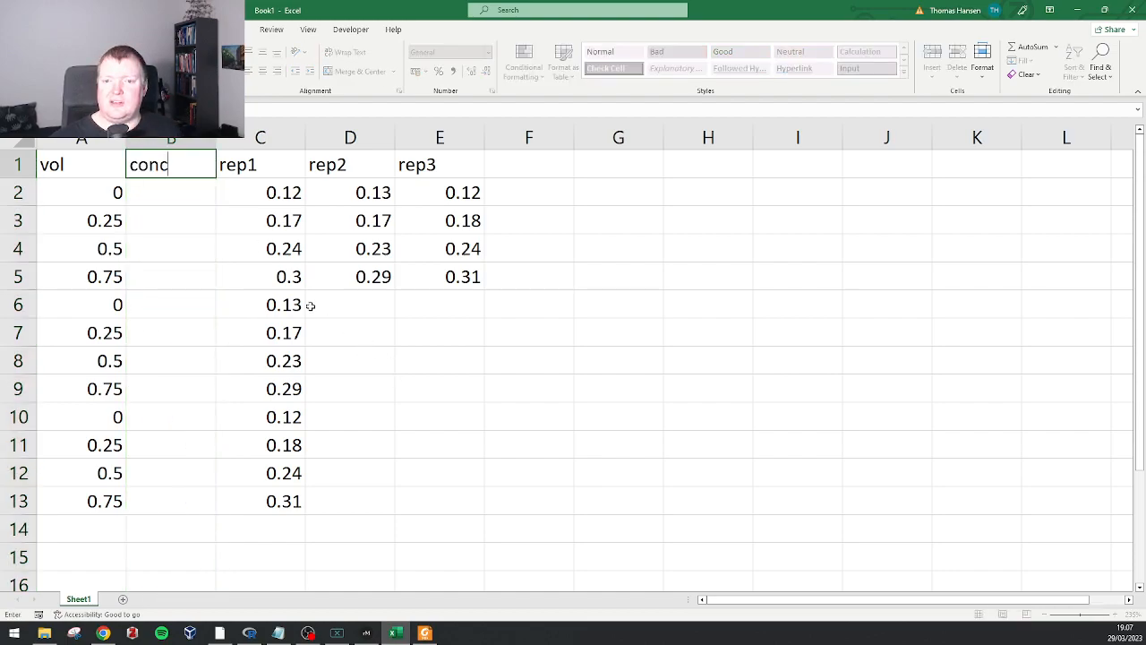
key("Return")
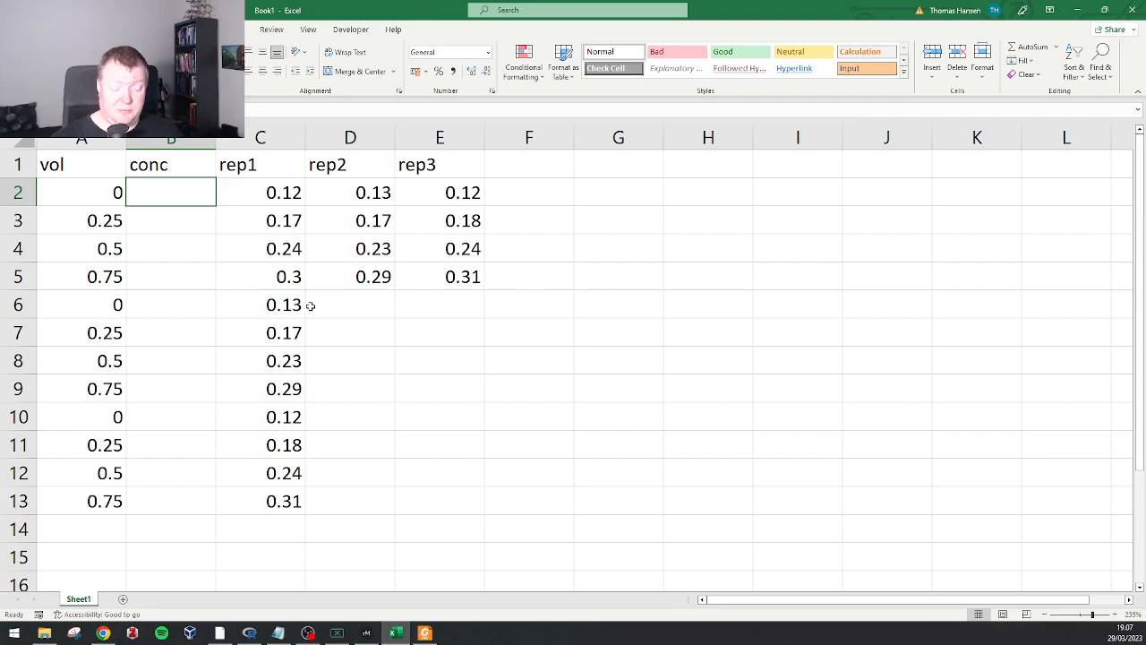
Calculate the first concentration in B2 with the formula =(A2*40)/10.
type("=")
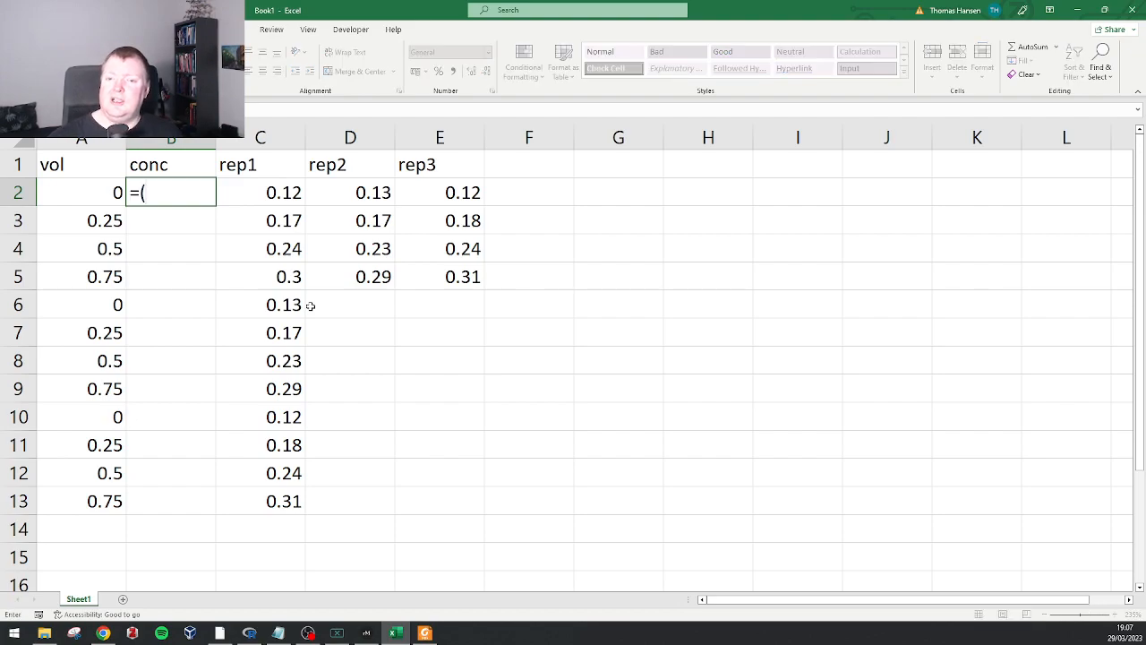
type("(")
key("Left")
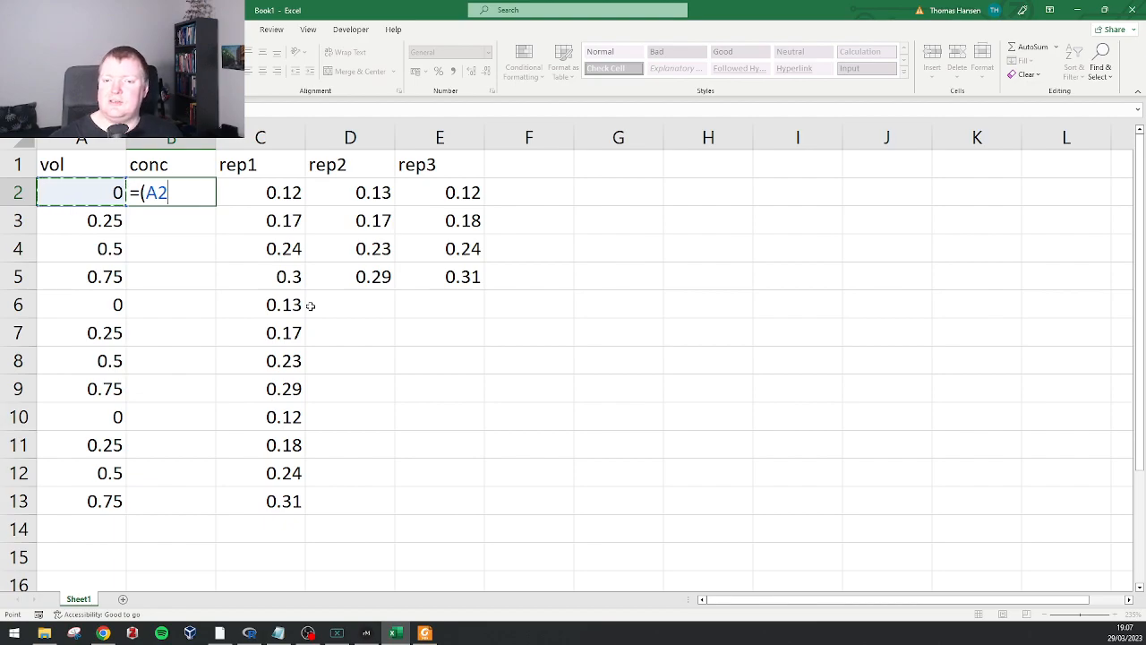
type("*")
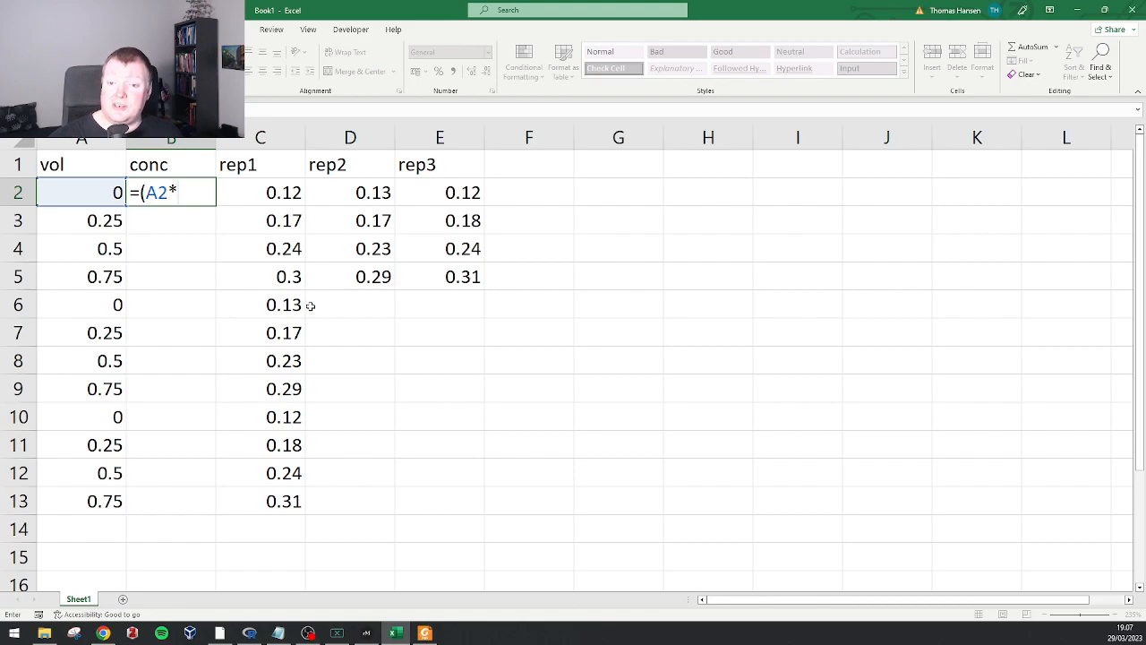
type("40")
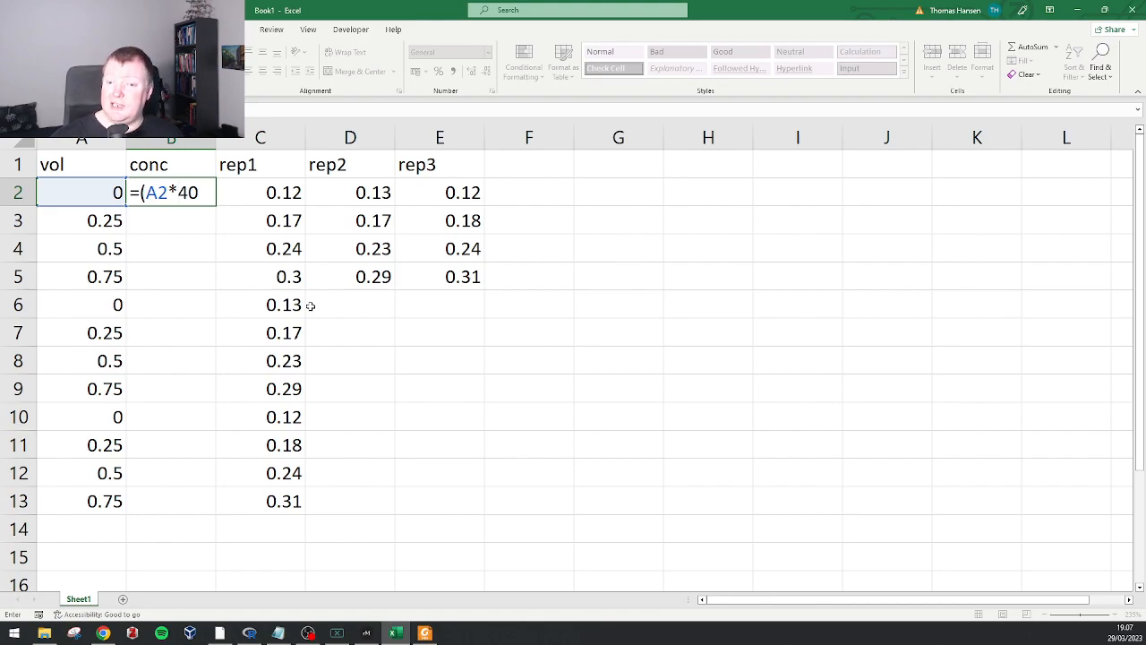
type(")/")
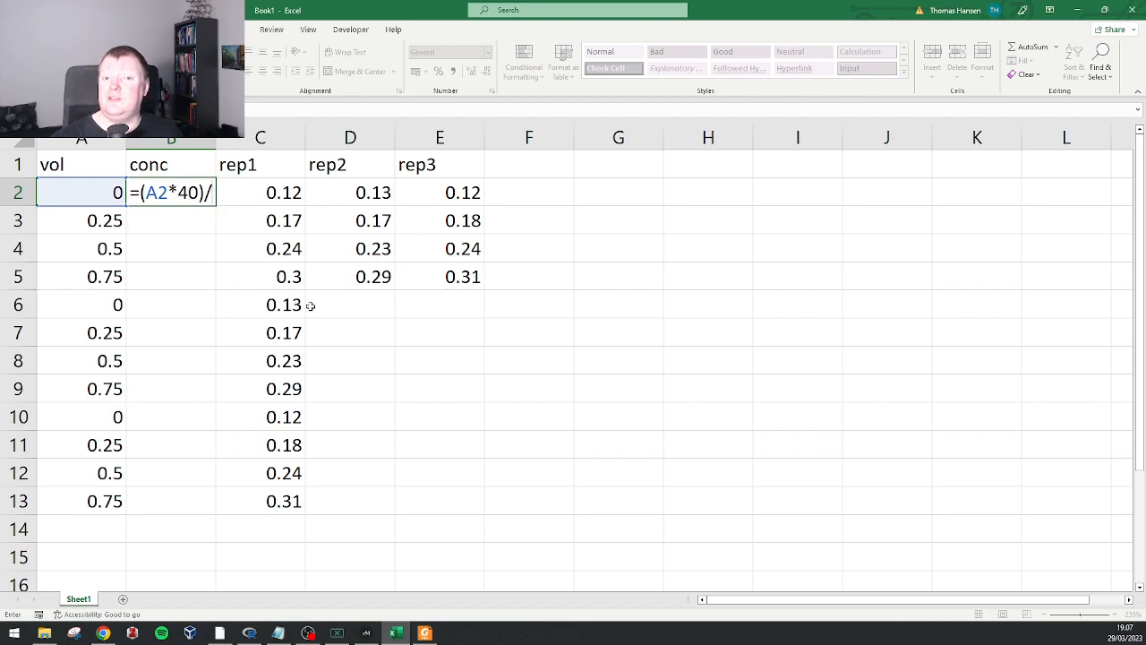
type("10")
key("Return")
key("Up")
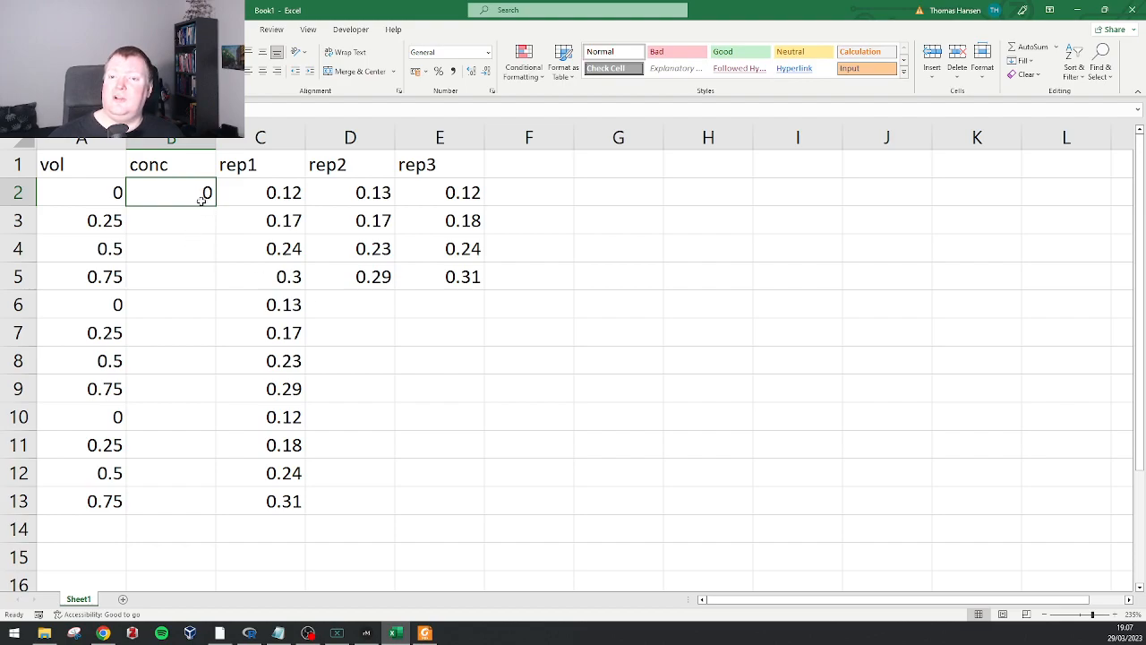
Fill the concentration formula from B2 down through B13 and check the first few results.
left_click(141, 172)
left_click(159, 189)
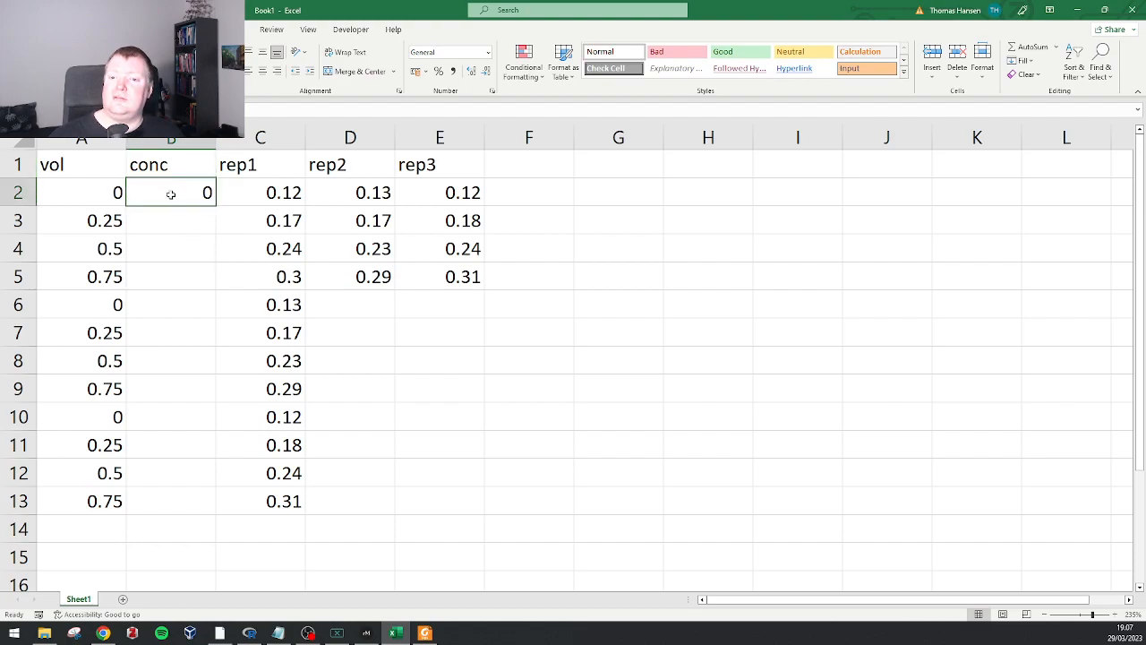
left_click_drag(216, 205, 200, 514)
left_click(165, 221)
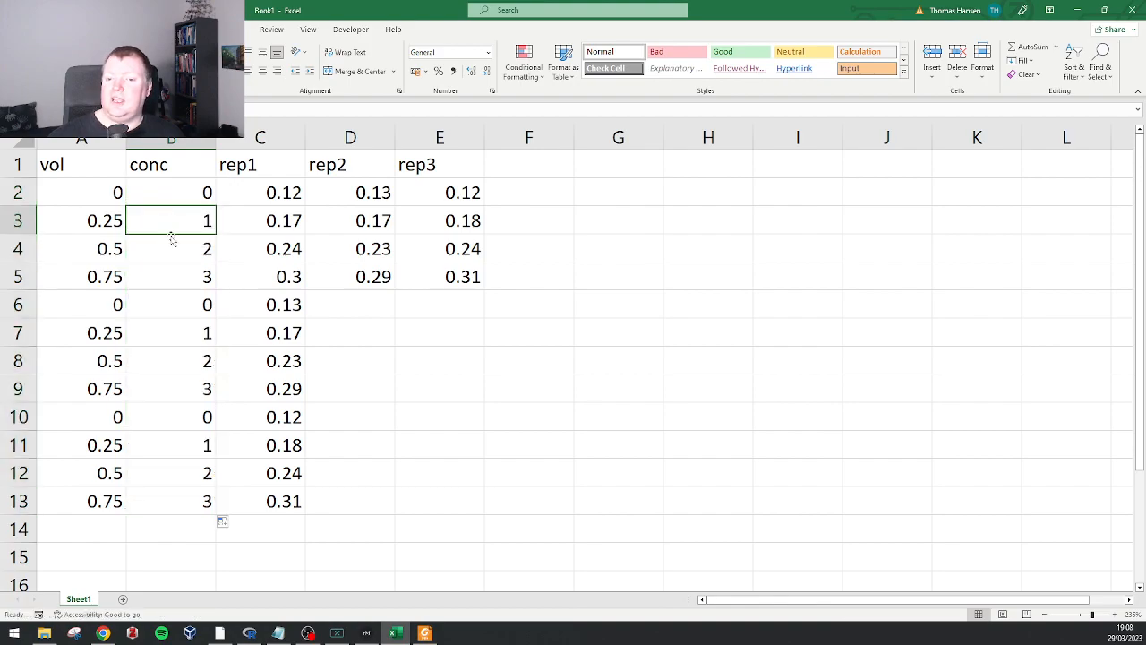
key("Up")
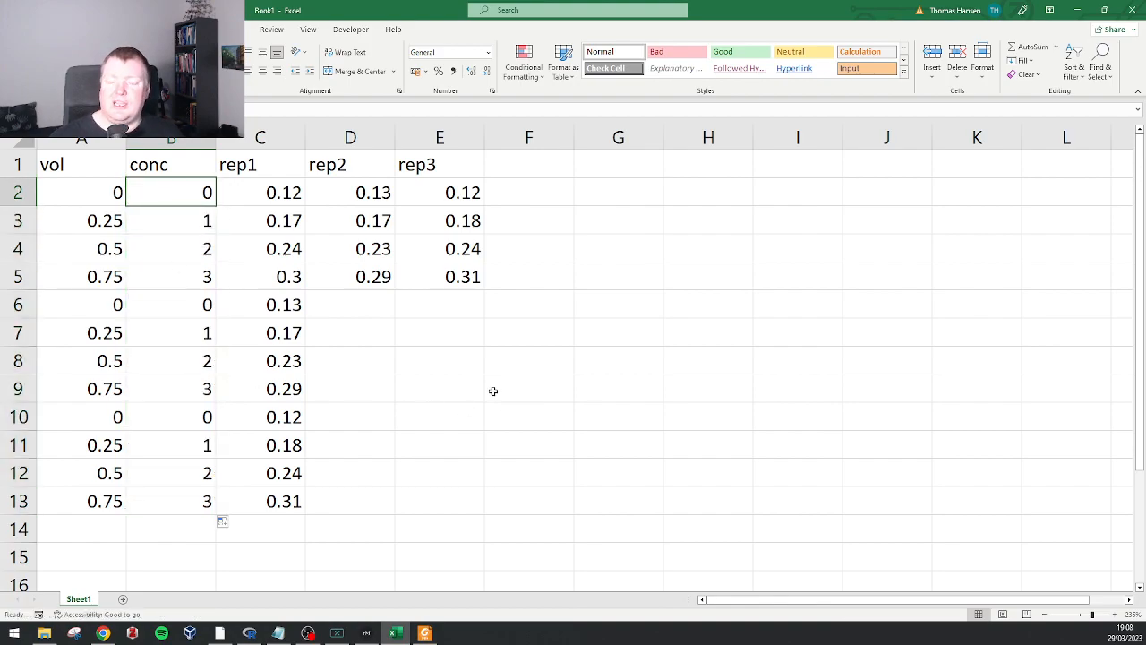
key("Down")
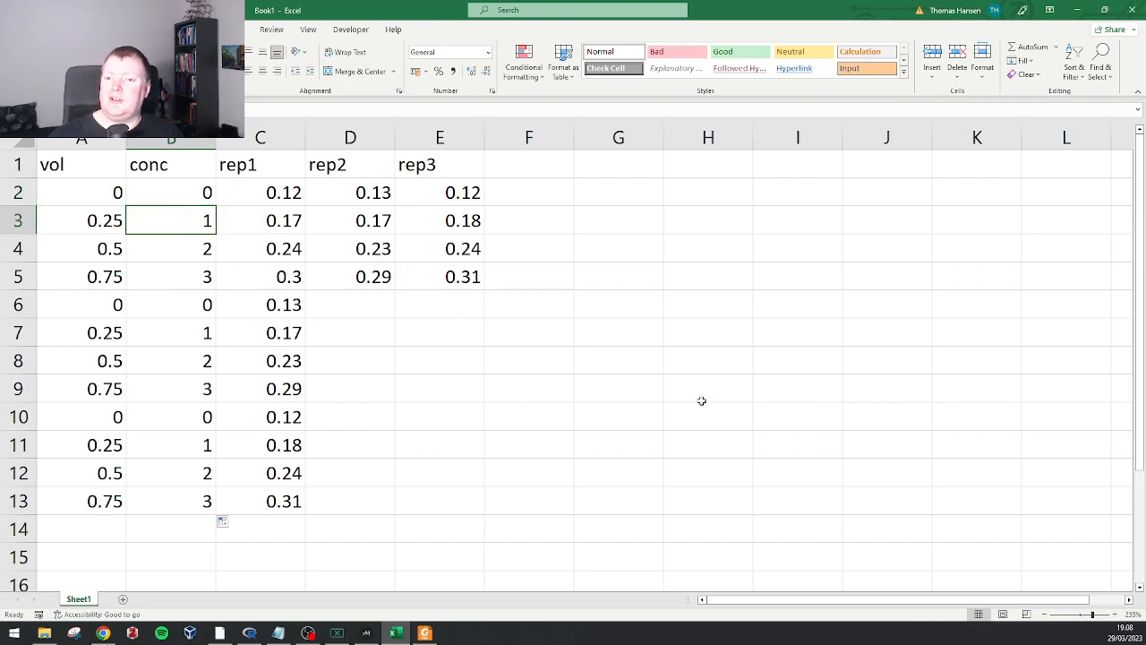
left_click(179, 196)
key("Down")
key("Down")
key("Down")
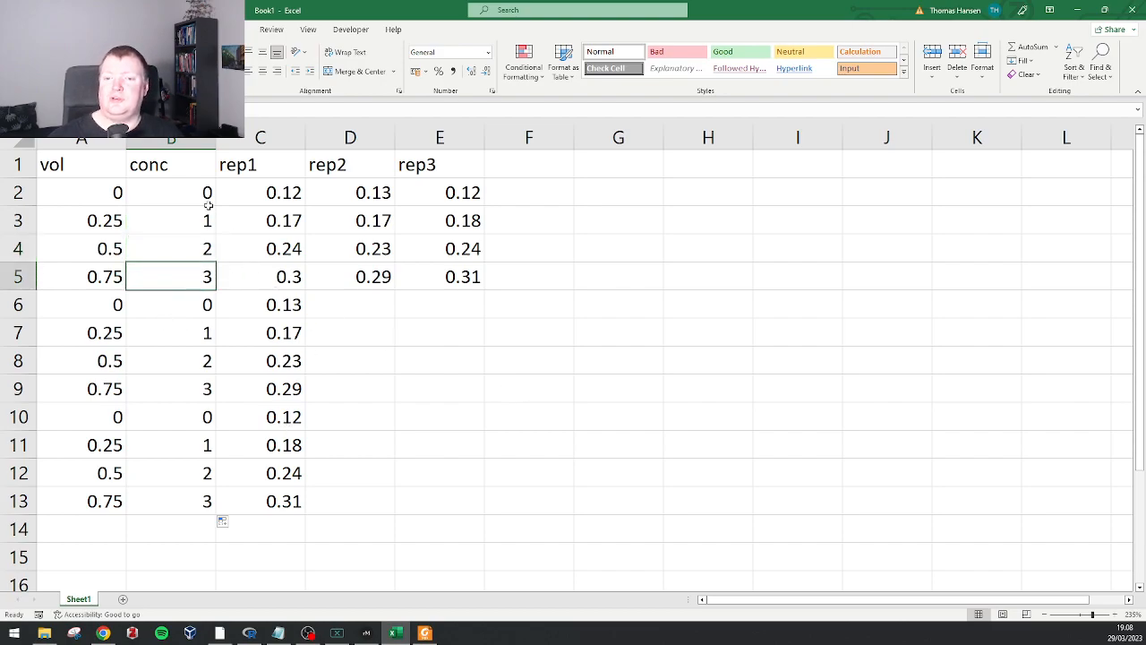
Insert a scatter chart of the conc and rep1 data in B2:C13 and place it beside the data.
left_click_drag(167, 189, 279, 492)
left_click(92, 29)
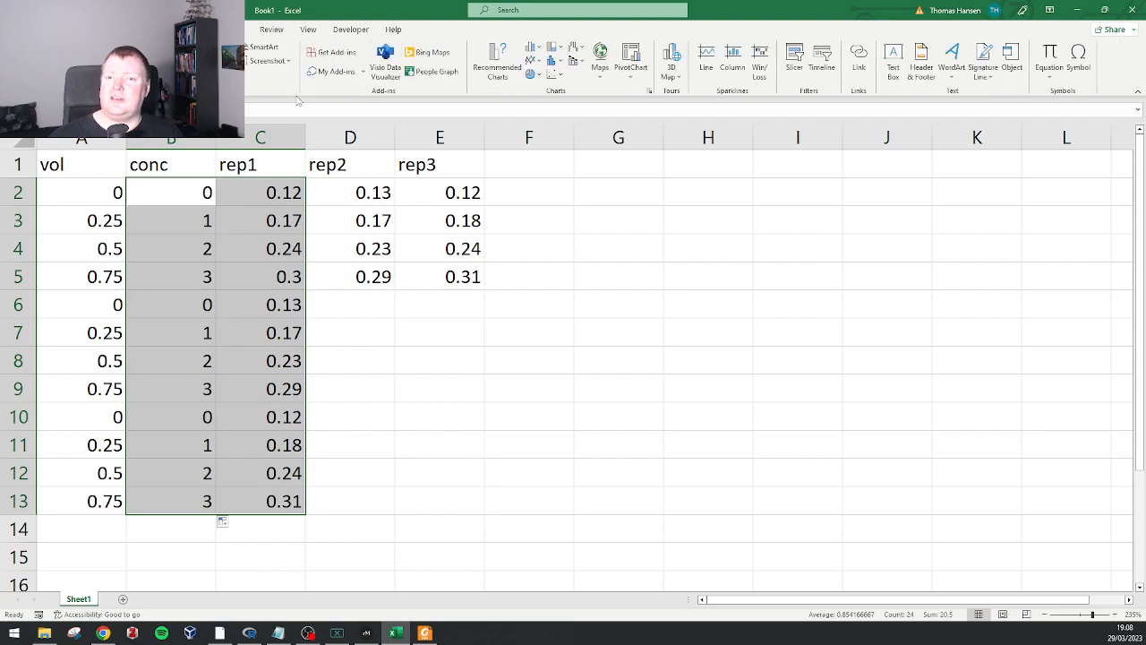
left_click(555, 75)
left_click(560, 117)
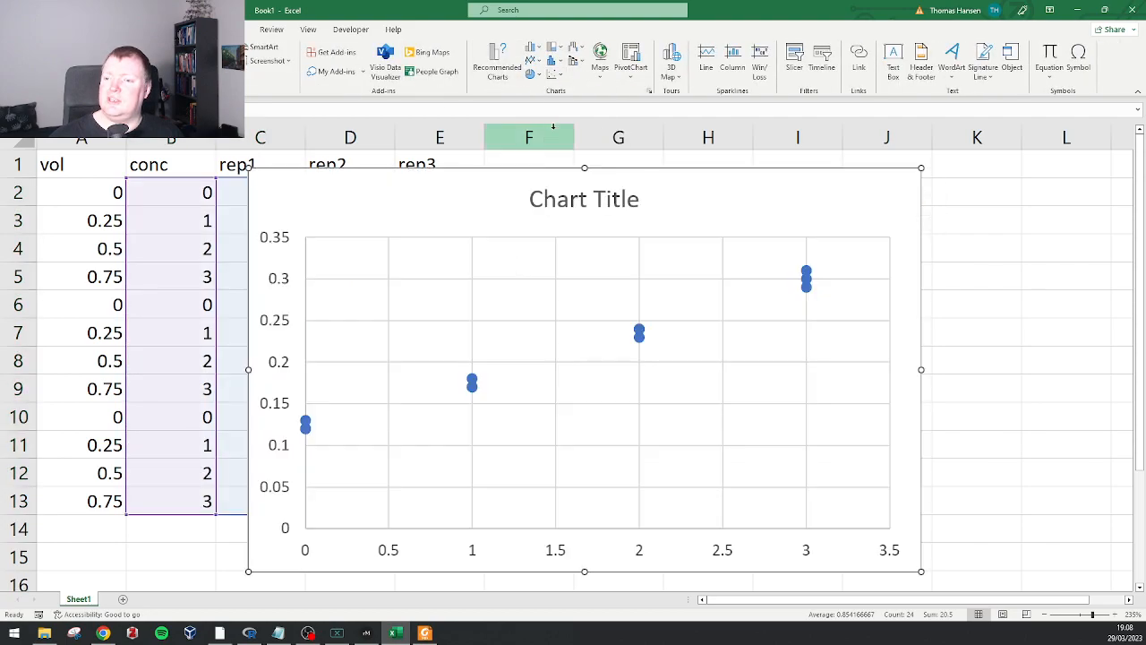
left_click_drag(367, 194, 621, 191)
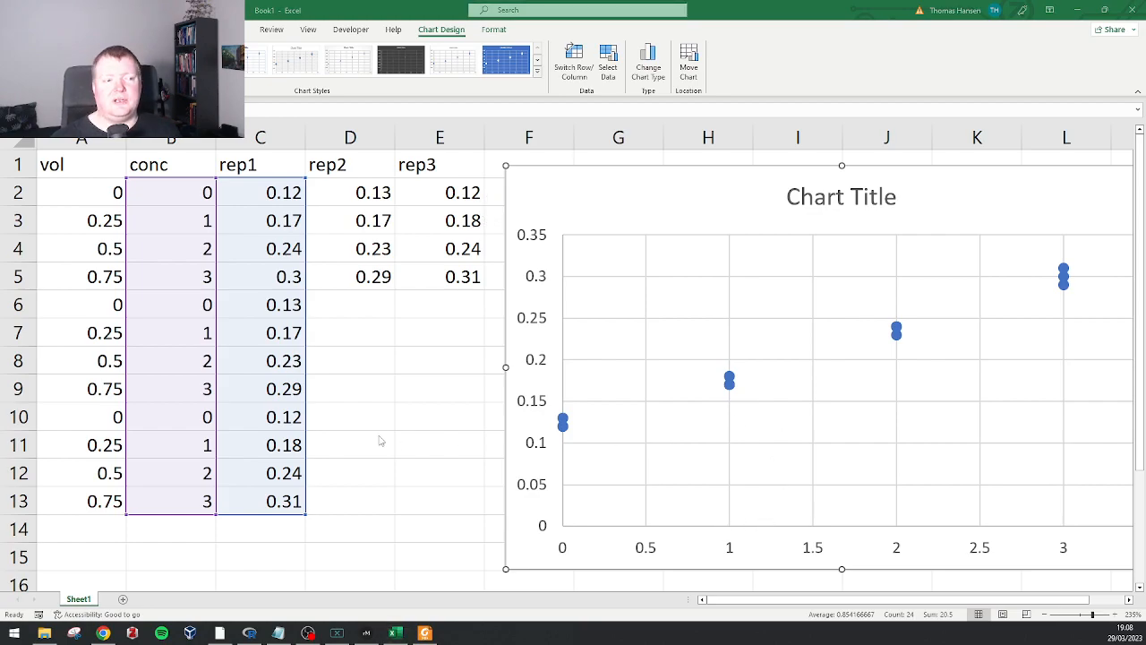
Switch to the PDF reader to examine the standard addition plot in Figure 5-7, and return to the Excel workbook.
key("alt+Tab")
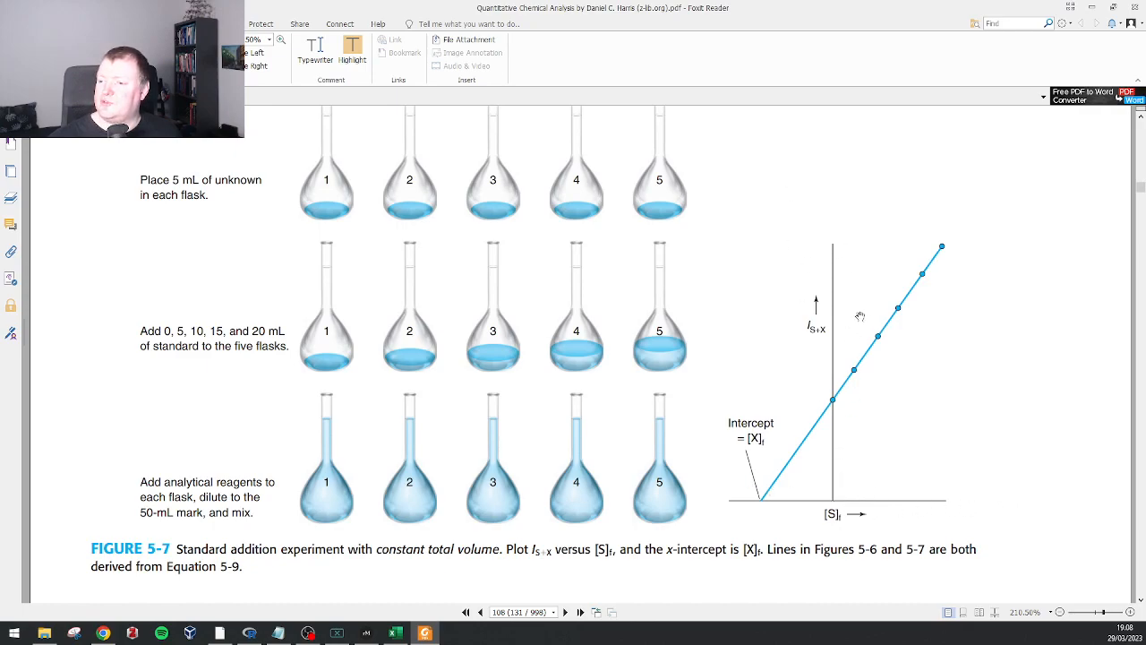
key("alt+Tab")
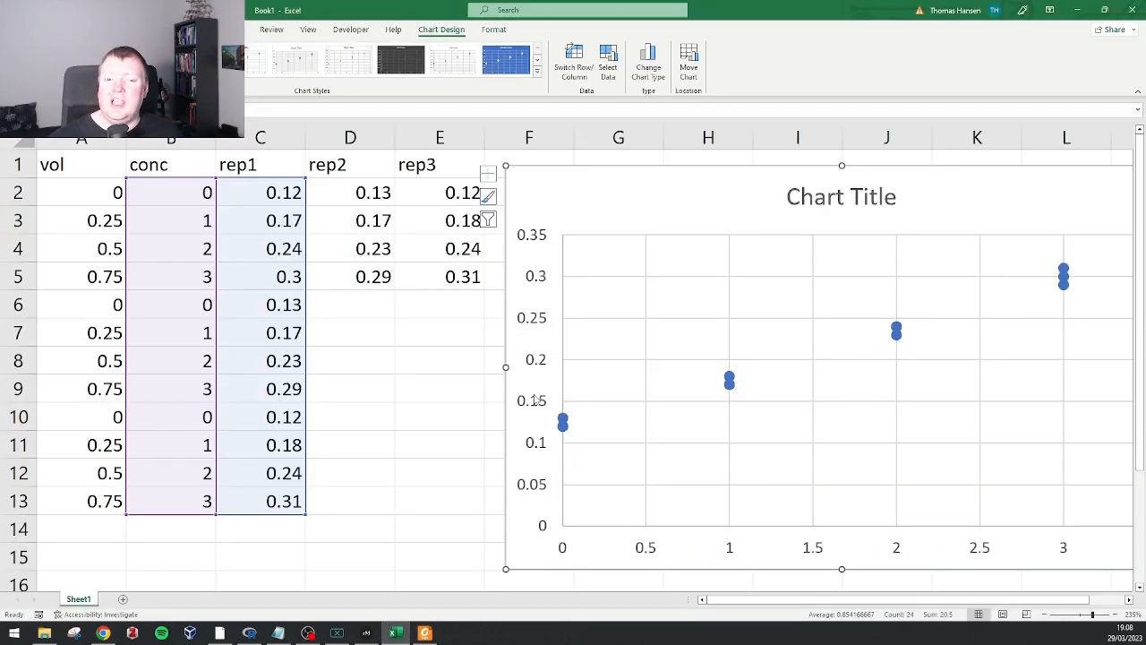
left_click(477, 361)
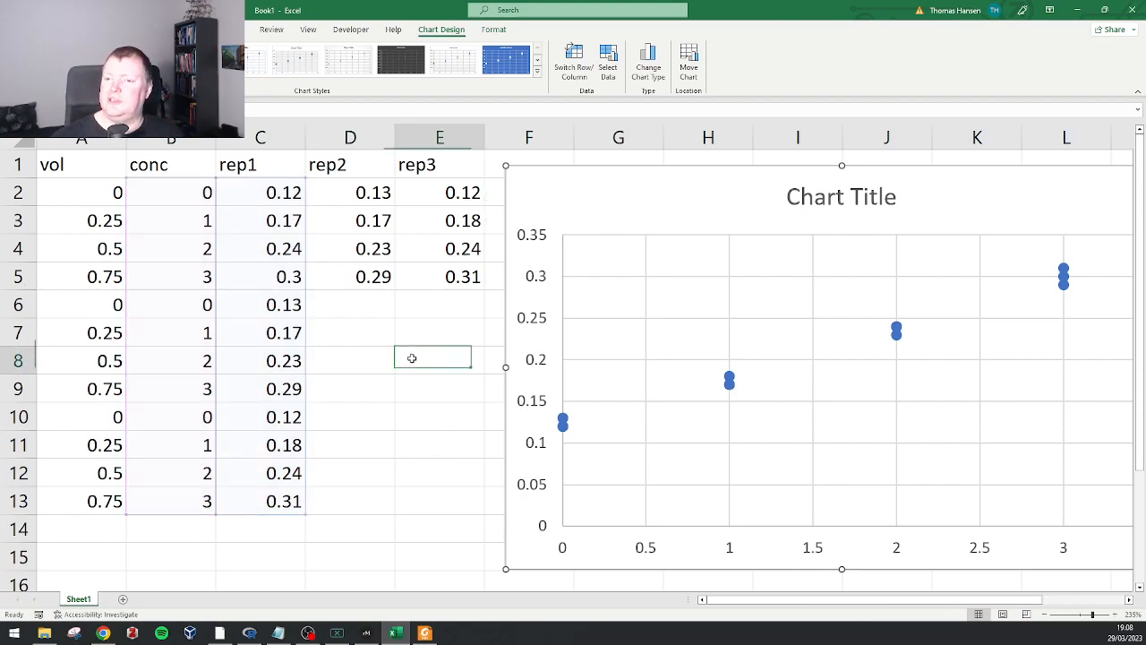
Add a linear trendline to the scatter series and display its equation and R-squared value on the chart.
left_click(713, 198)
left_click(728, 379)
right_click(728, 380)
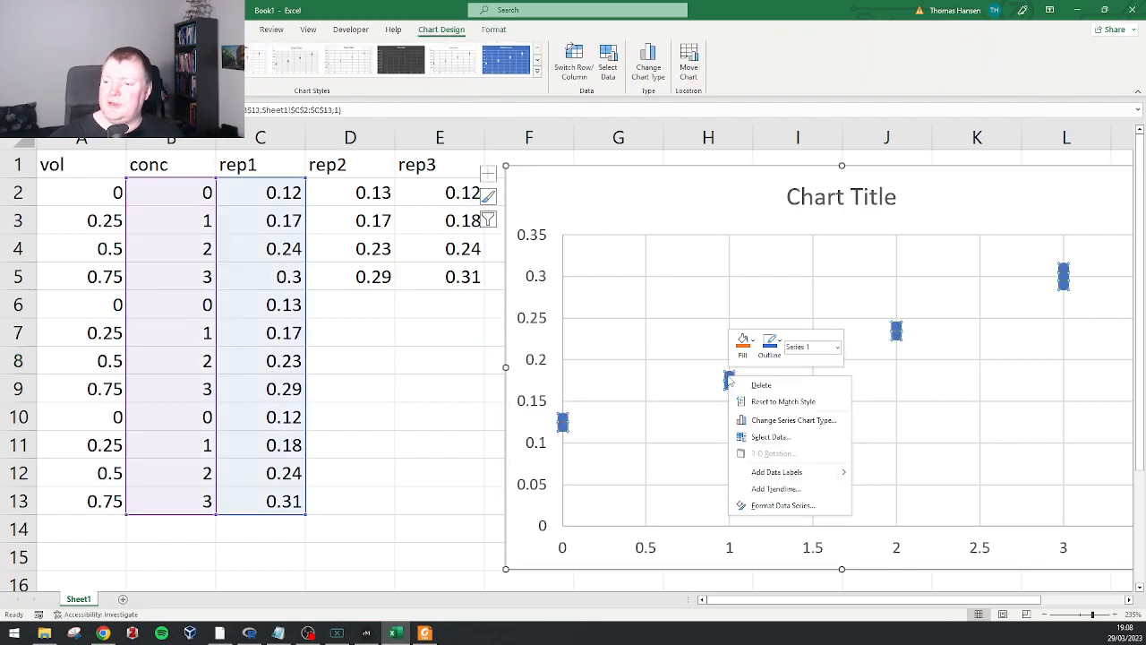
left_click(775, 489)
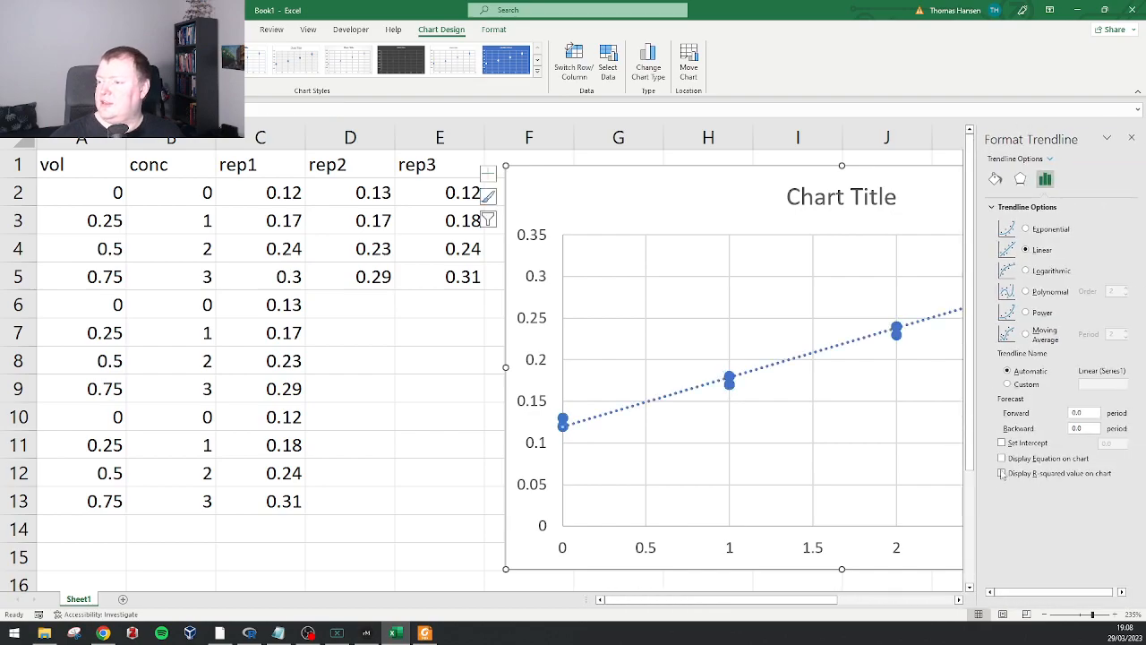
left_click(1002, 457)
left_click(1002, 473)
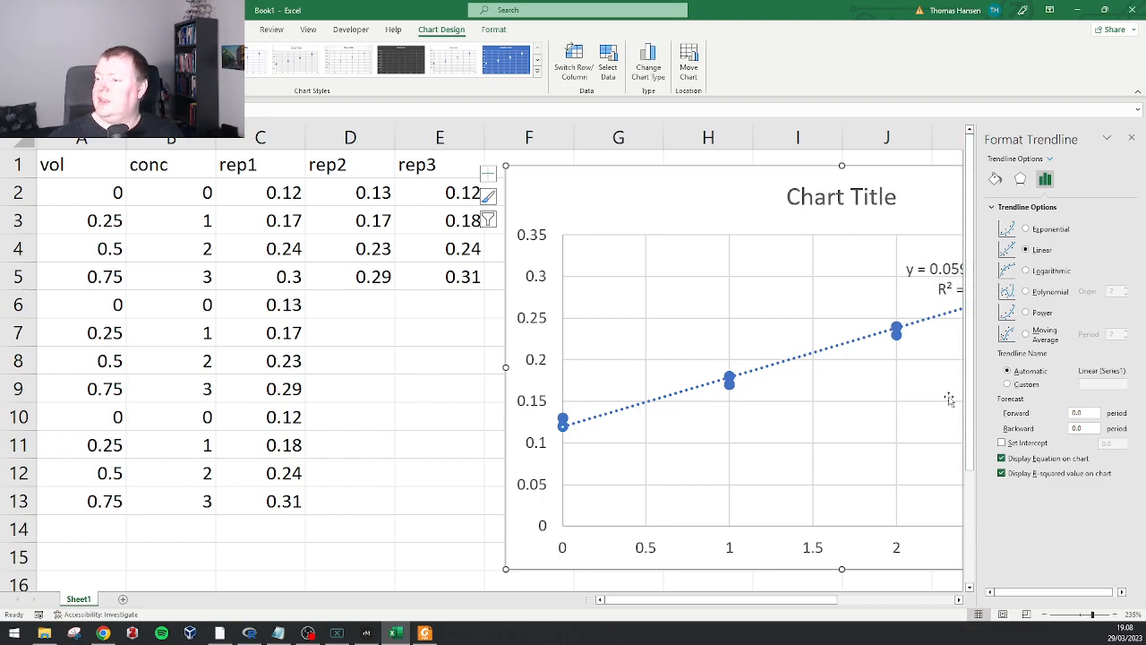
Extend the trendline backward by 2 periods, close the formatting pane and bring the whole chart into view.
left_click(1094, 428)
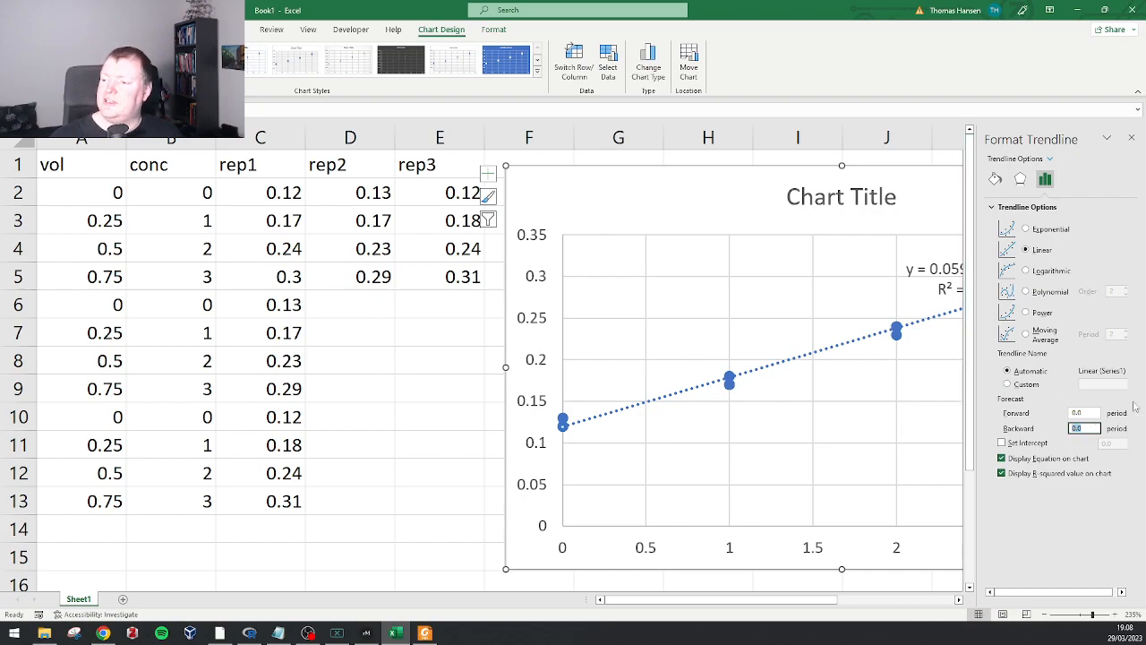
type("1")
key("Return")
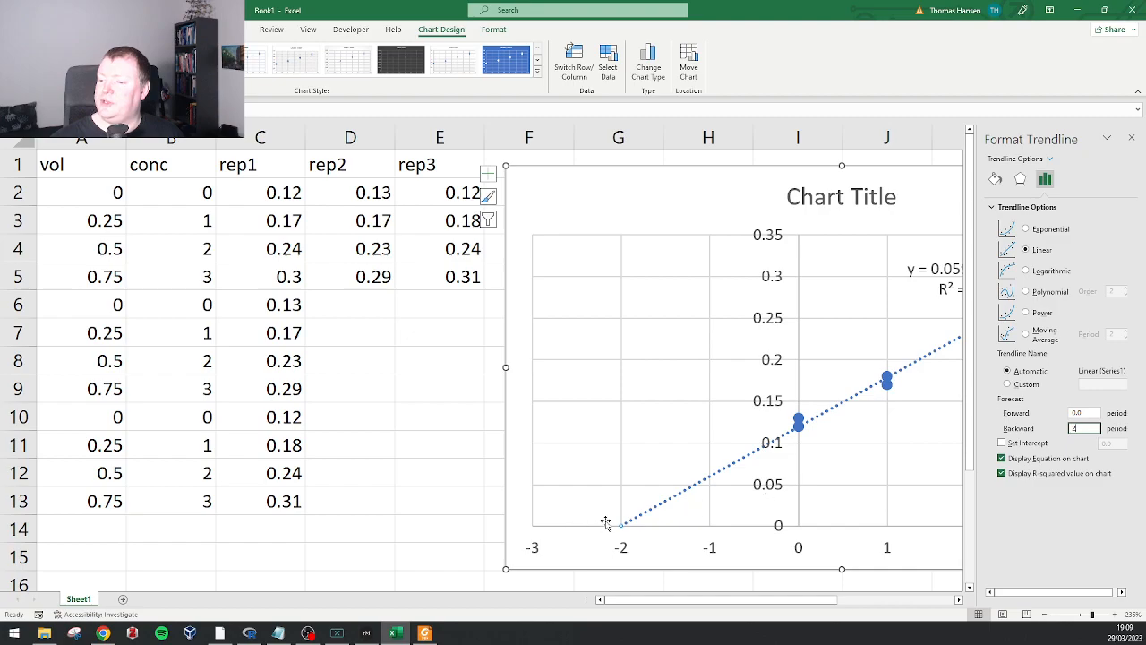
left_click(414, 439)
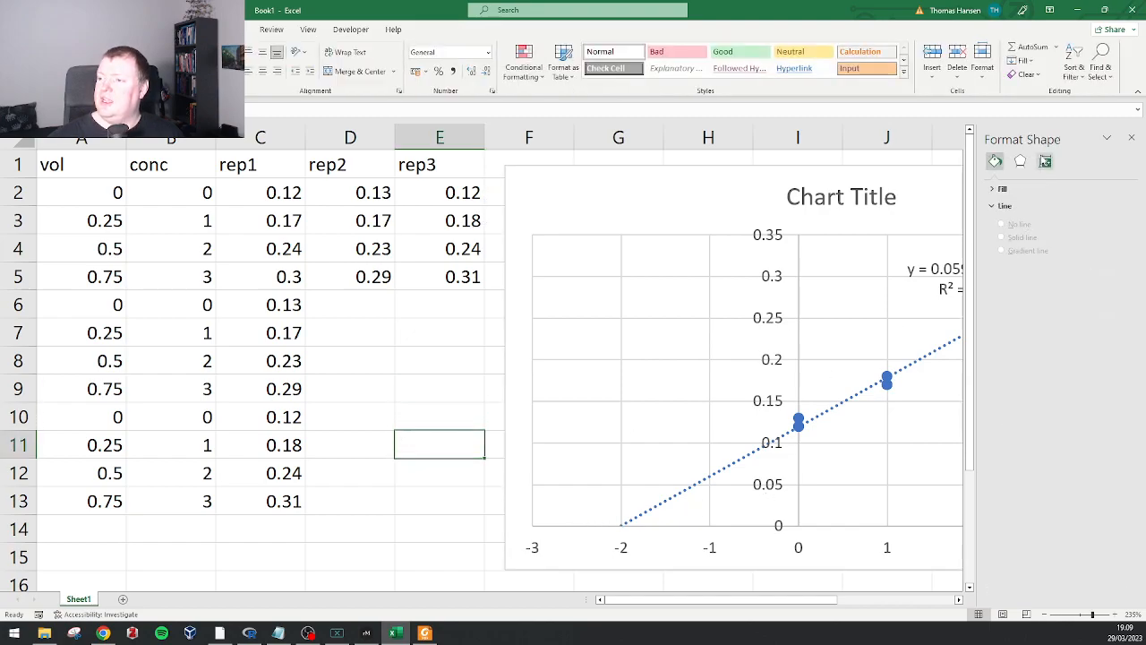
left_click(1131, 137)
left_click_drag(791, 600, 824, 600)
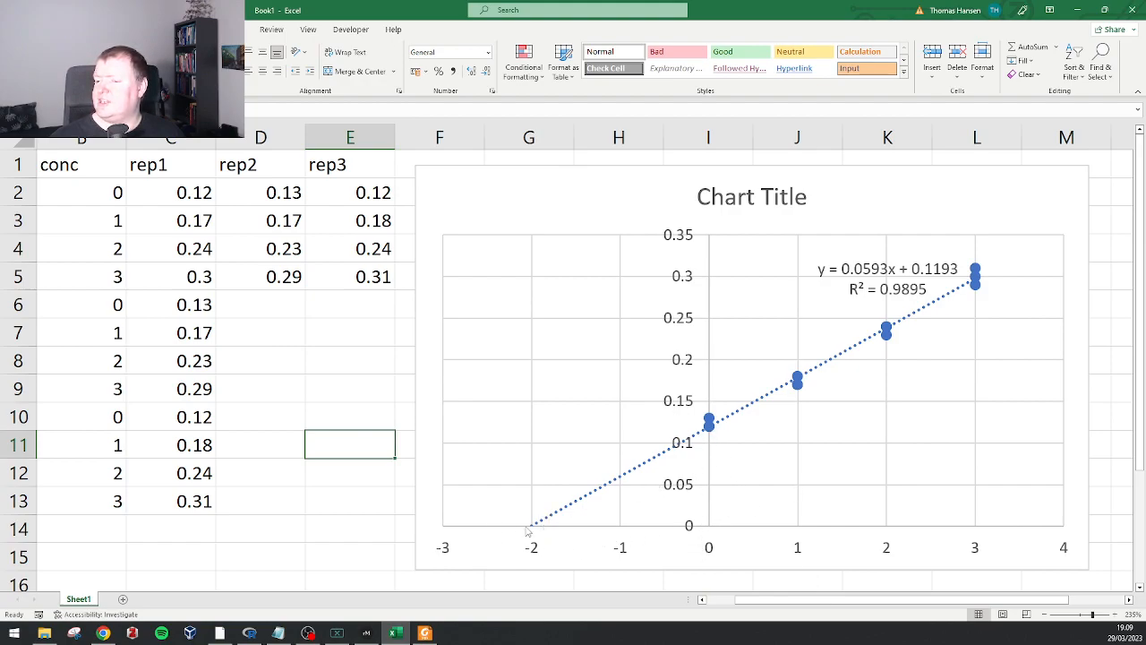
Calculate the trendline's x-intercept in E9 with the formula =(-0.1193)/0.0593.
left_click(337, 391)
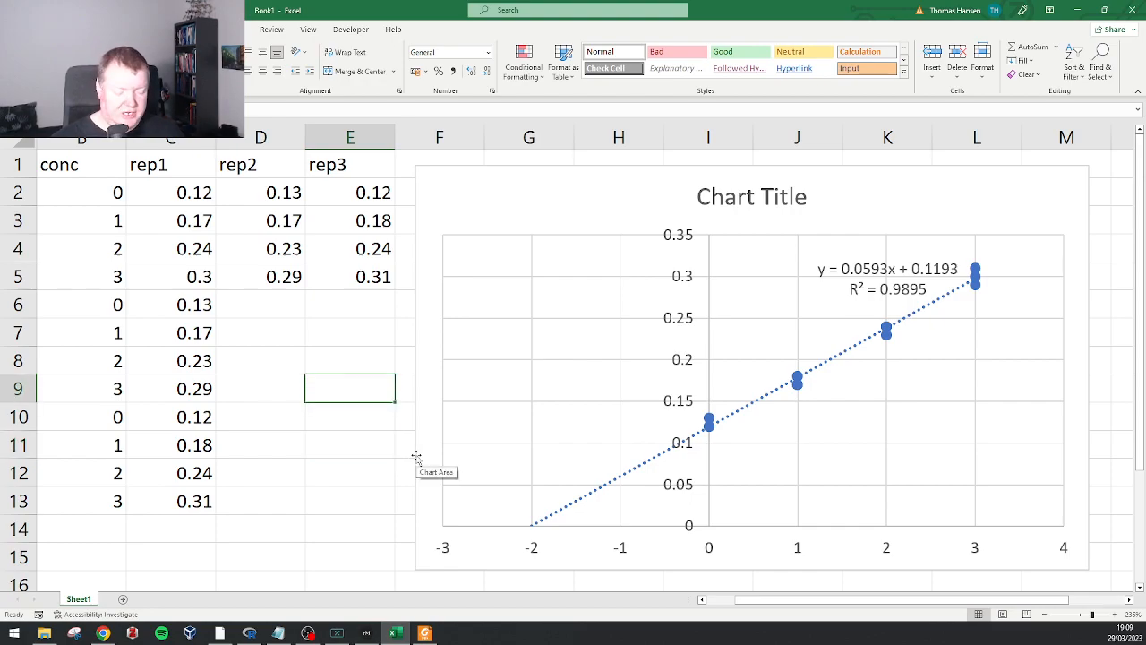
type("=")
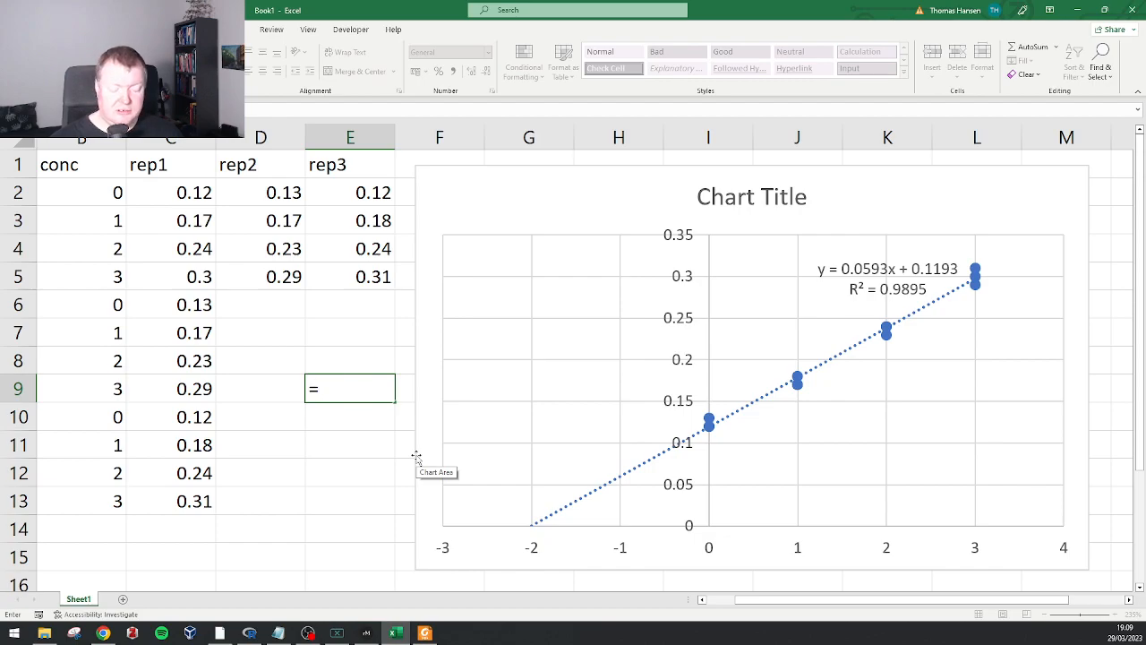
type("(")
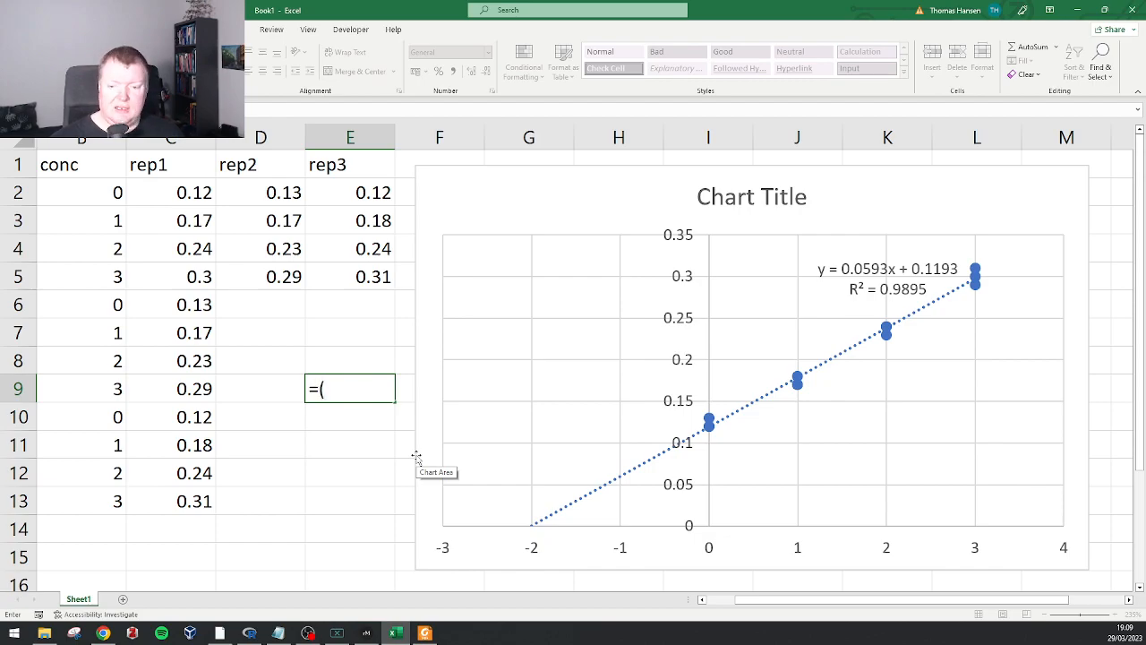
type("-0.1193")
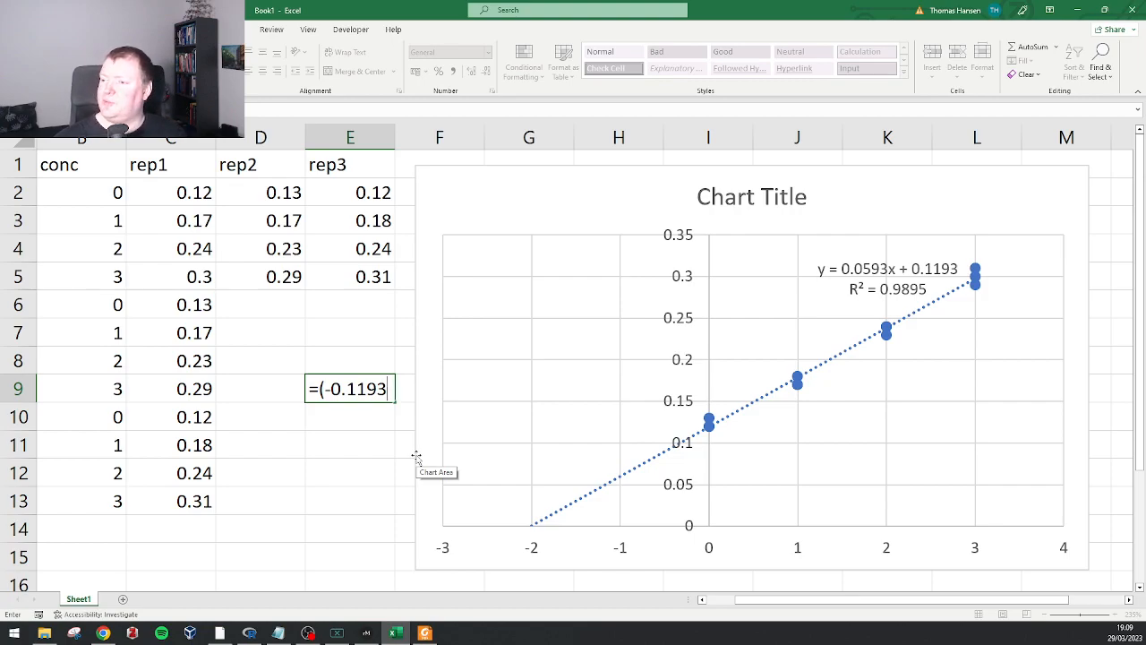
type(")/0.093")
key("BackSpace")
key("BackSpace")
type("593")
key("Return")
key("Up")
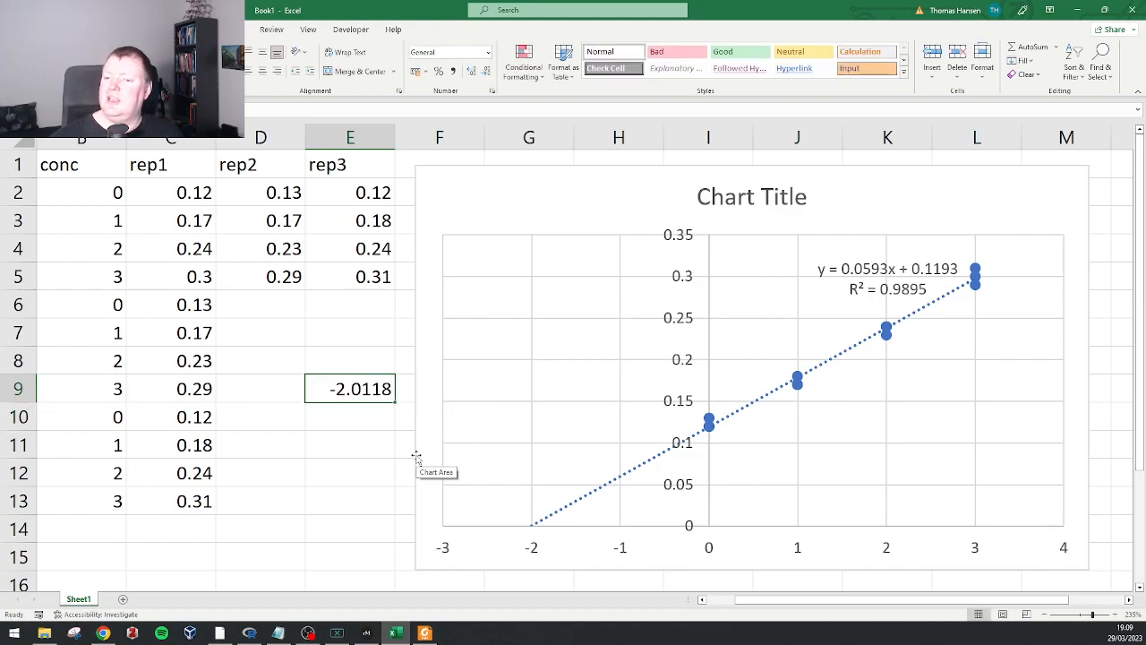
Wrap the x-intercept formula in E9 in the ABS function to make the concentration positive.
left_click(362, 420)
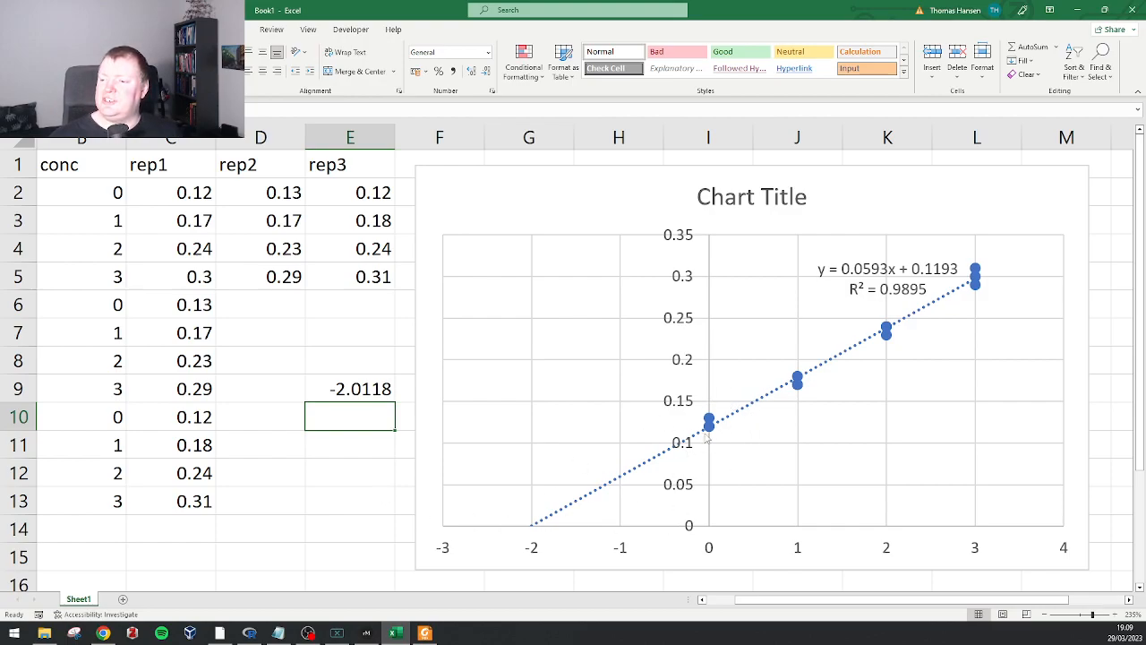
left_click(341, 386)
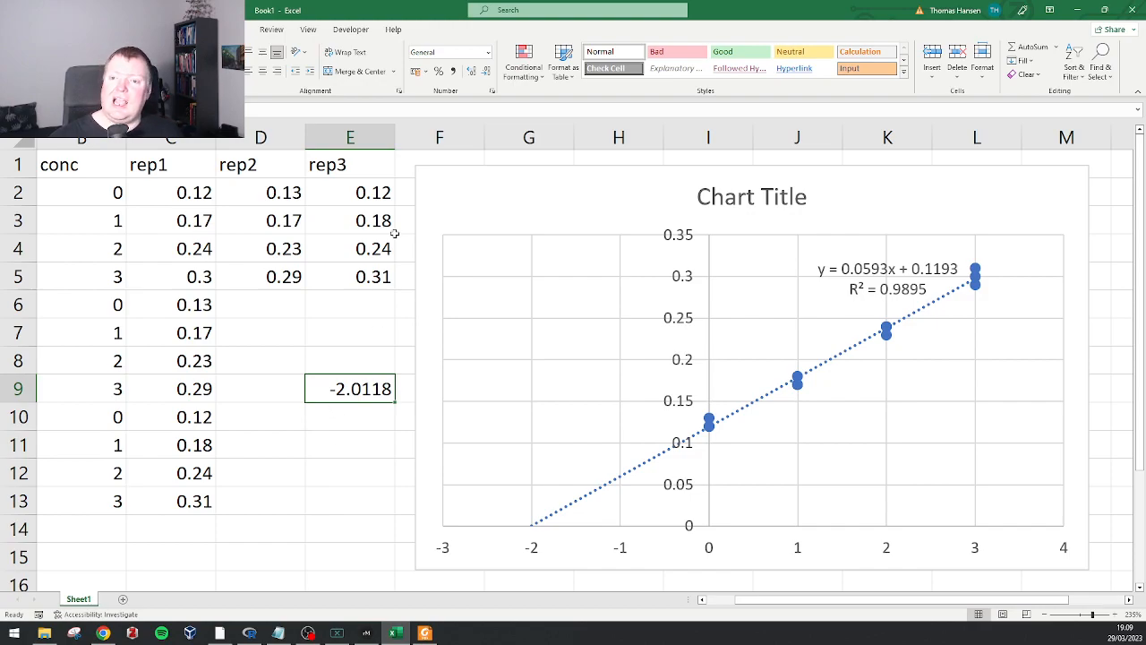
key("F2")
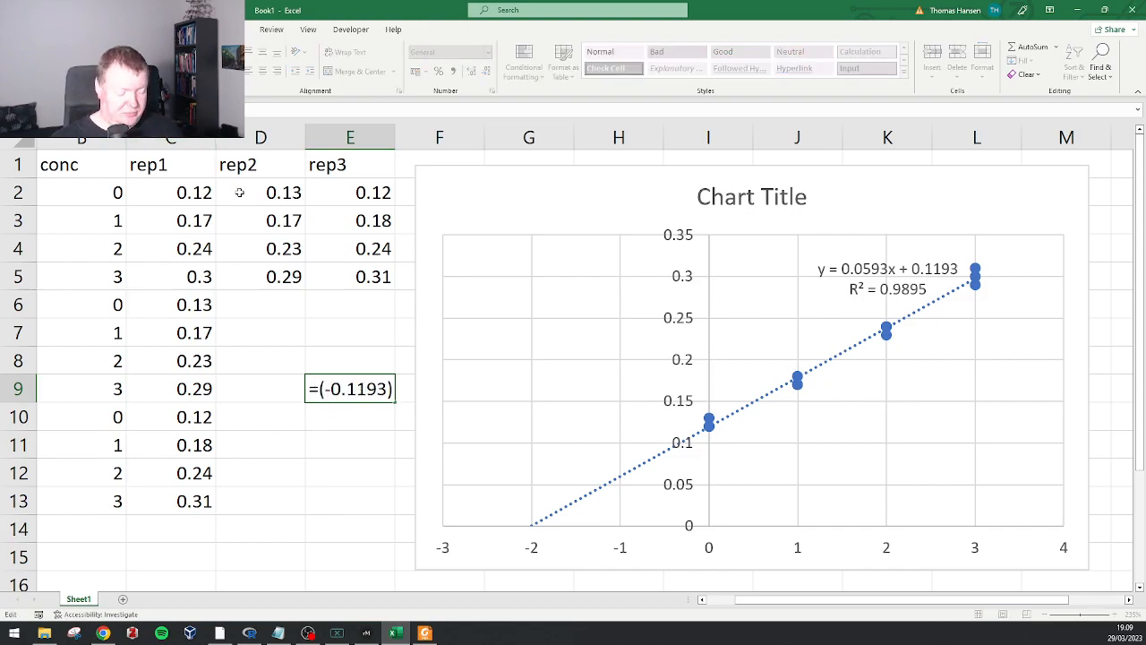
type("abs(")
key("End")
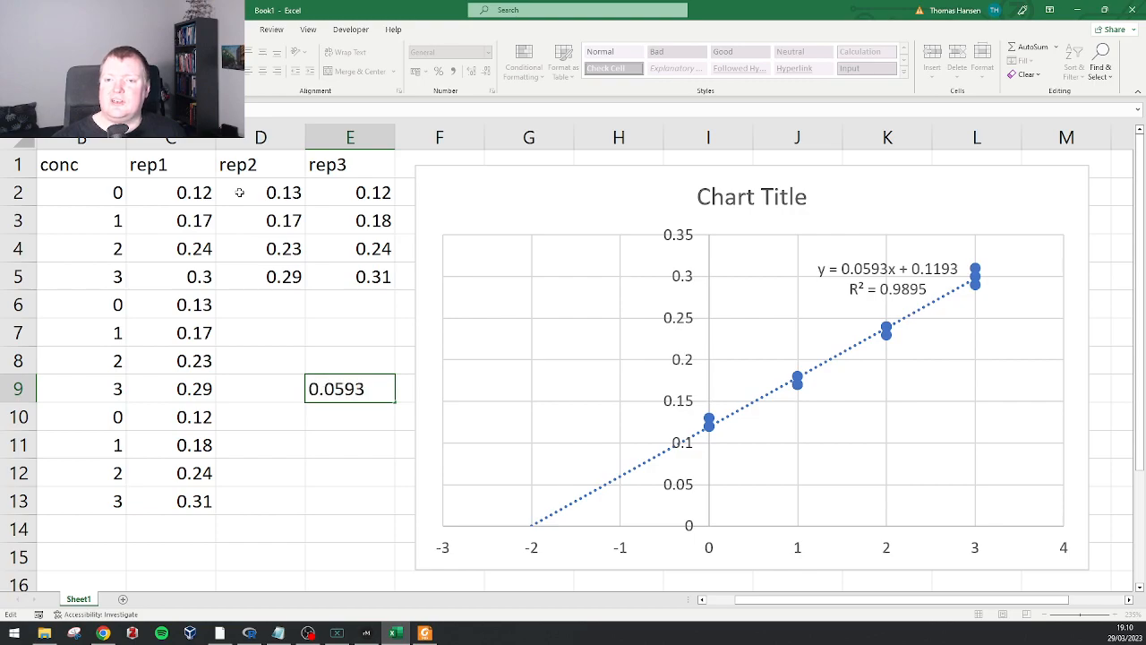
type(")")
key("Return")
key("Up")
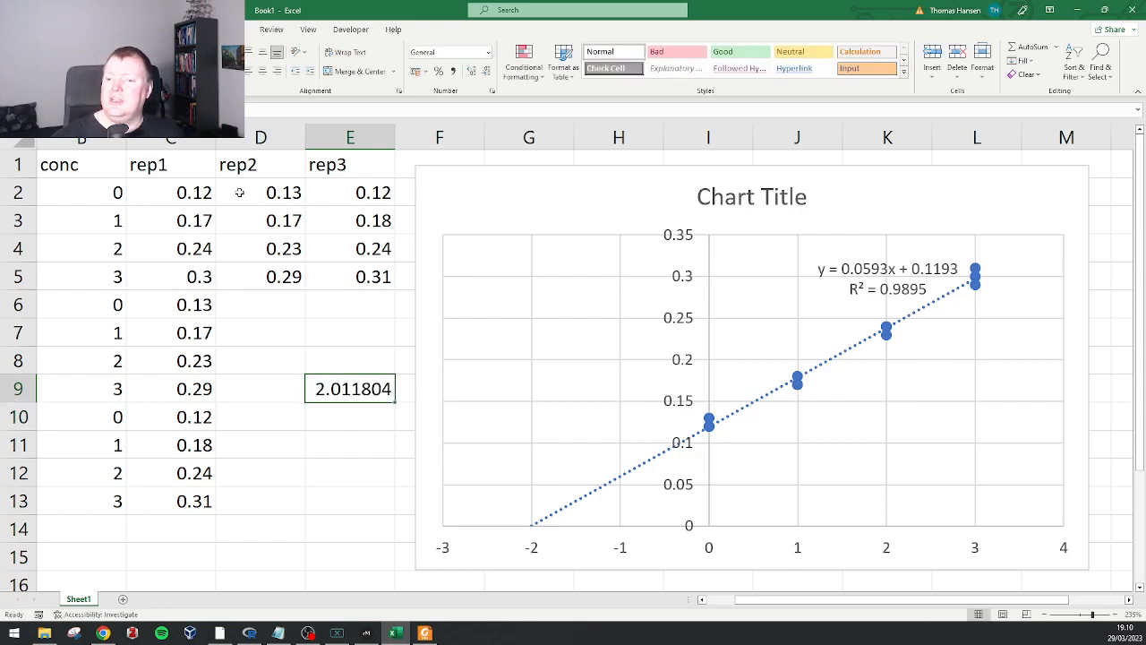
Move the scatter chart about one column further away from the data so that column F is free.
left_click_drag(508, 188, 594, 190)
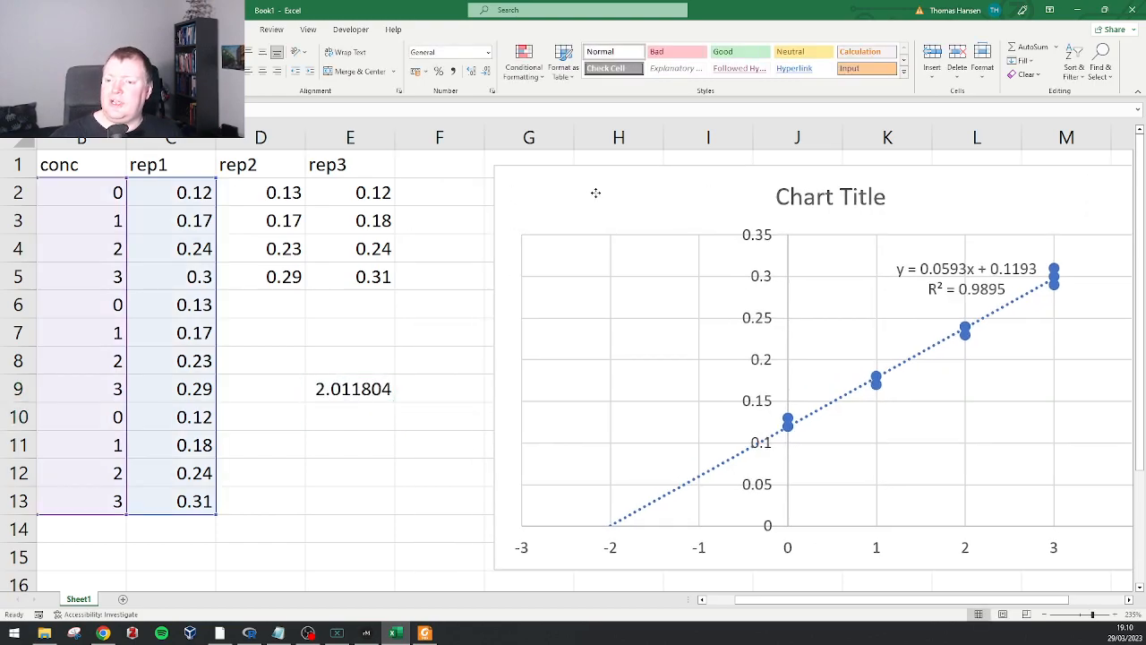
Label the x-intercept result by entering [X]f in E8, checking the notation against Figure 5-7 in the textbook PDF.
left_click(341, 388)
left_click(338, 363)
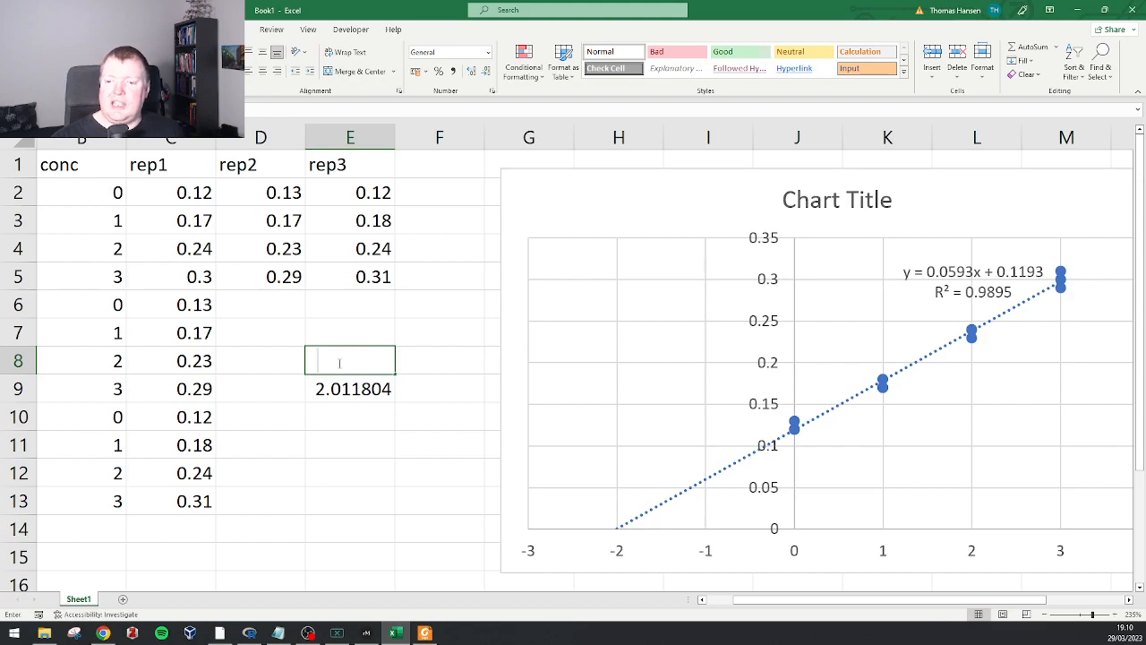
type("Xf")
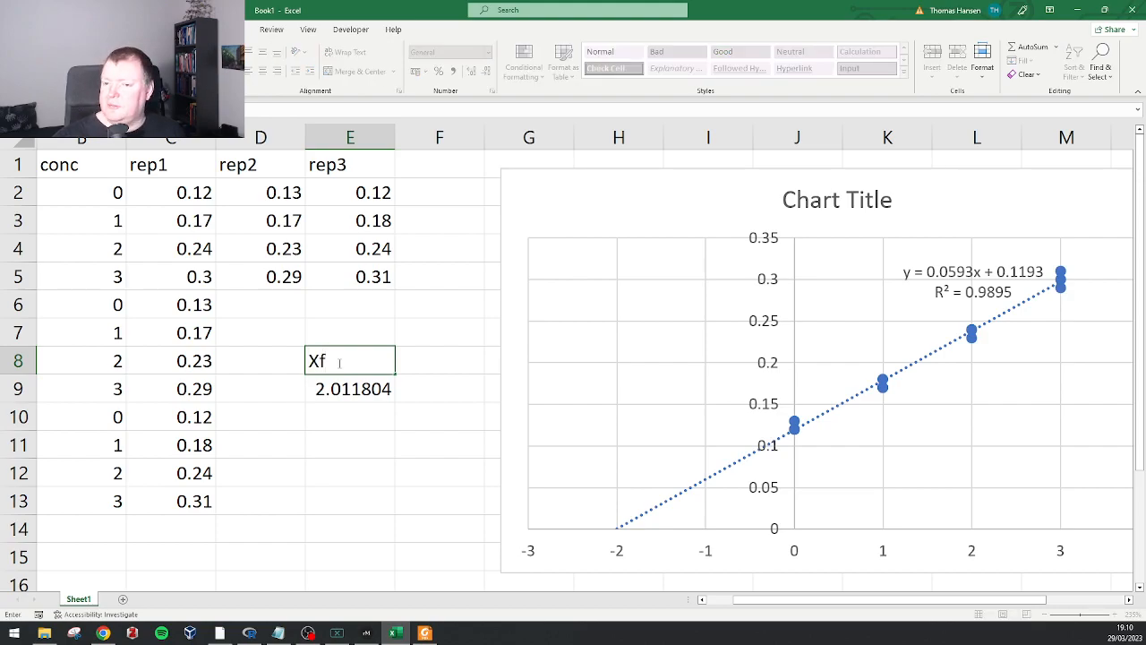
key("alt+Tab")
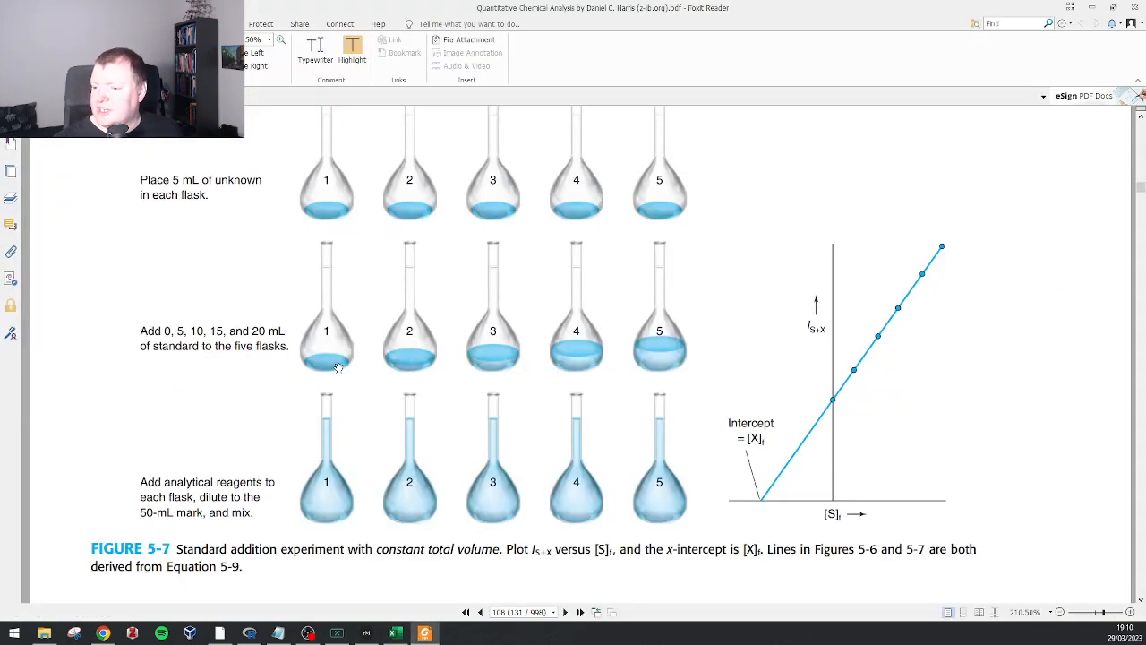
key("alt+Tab")
key("BackSpace")
key("BackSpace")
type("[X]f")
key("Return")
left_click(337, 361)
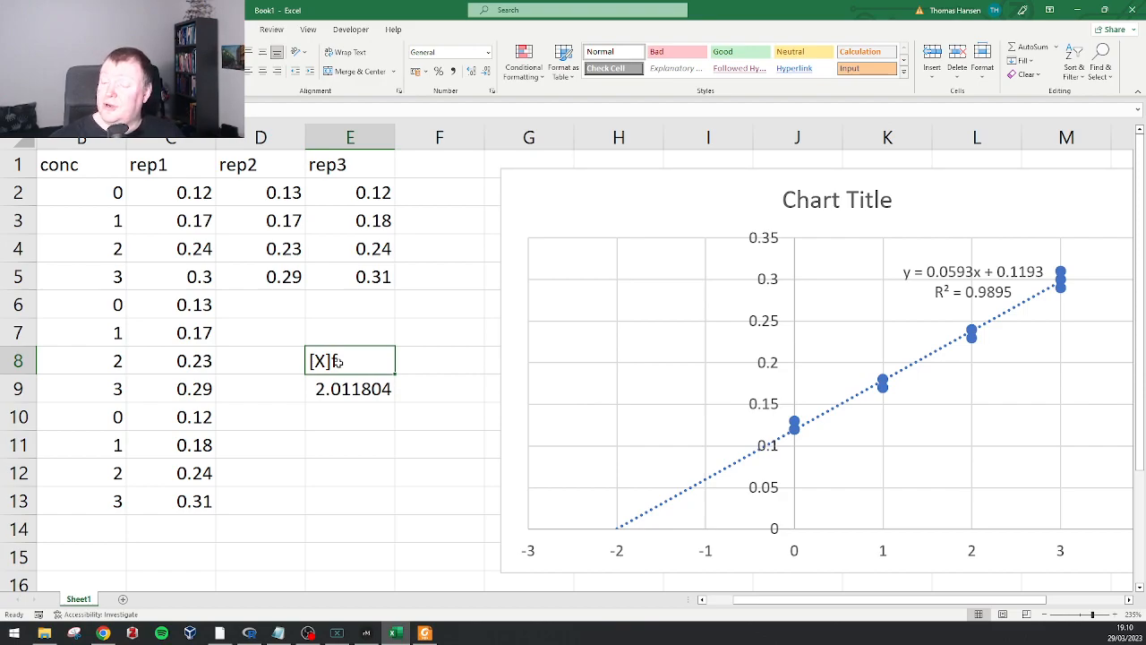
Enter the unit µg/mL in F9 beside the calculated x-intercept concentration.
key("Down")
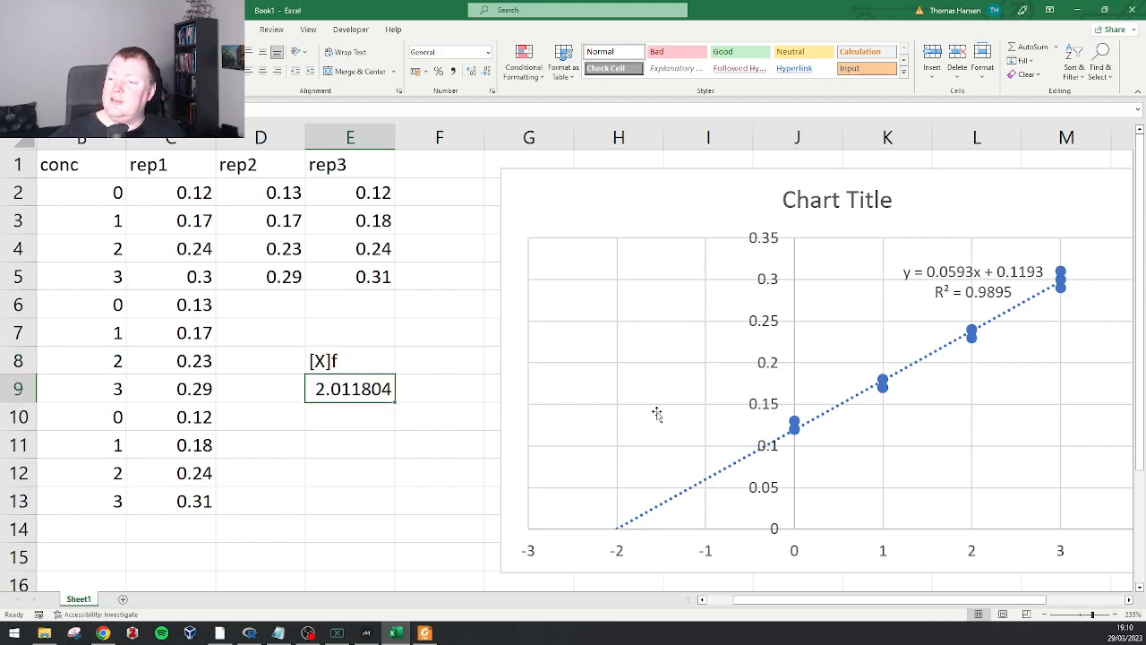
key("Down")
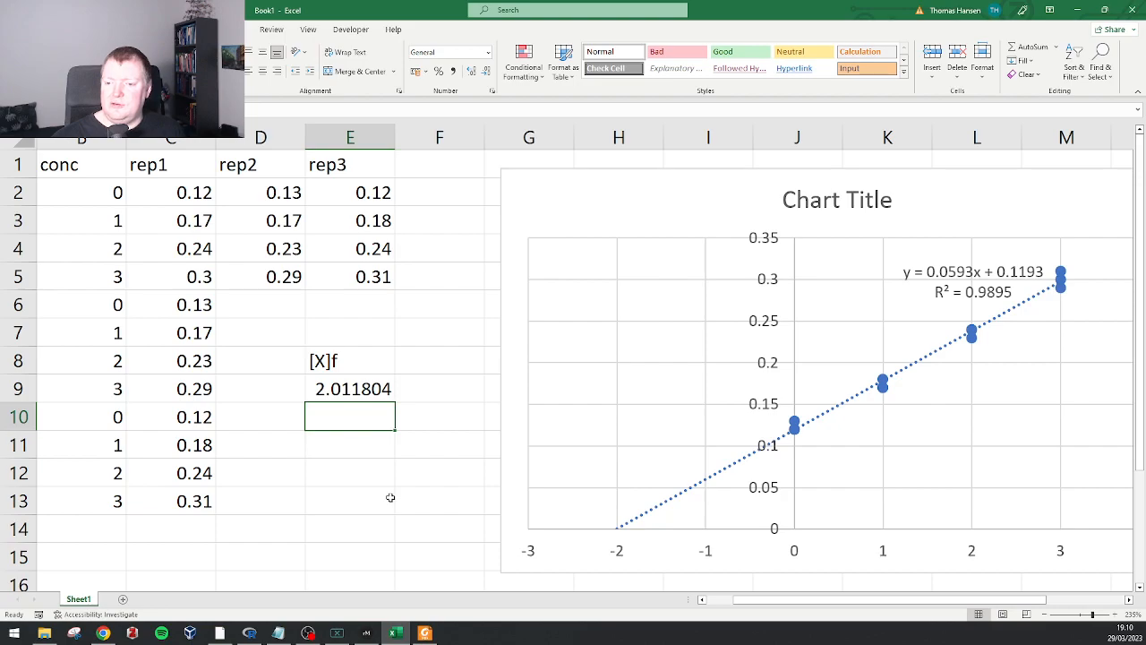
key("Up")
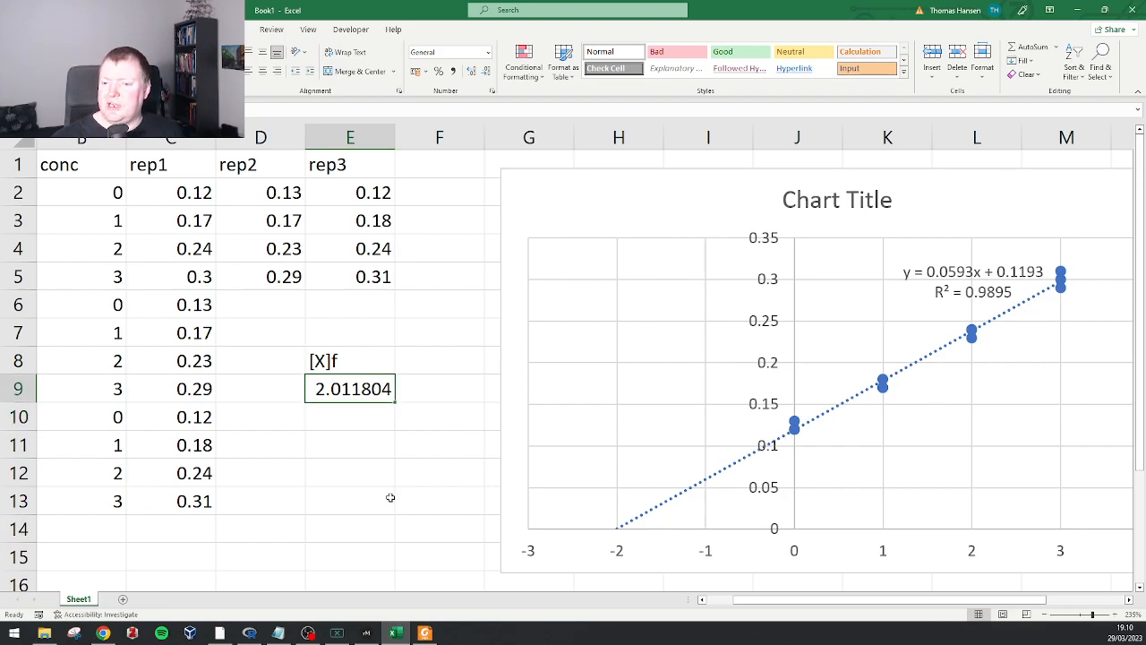
key("Right")
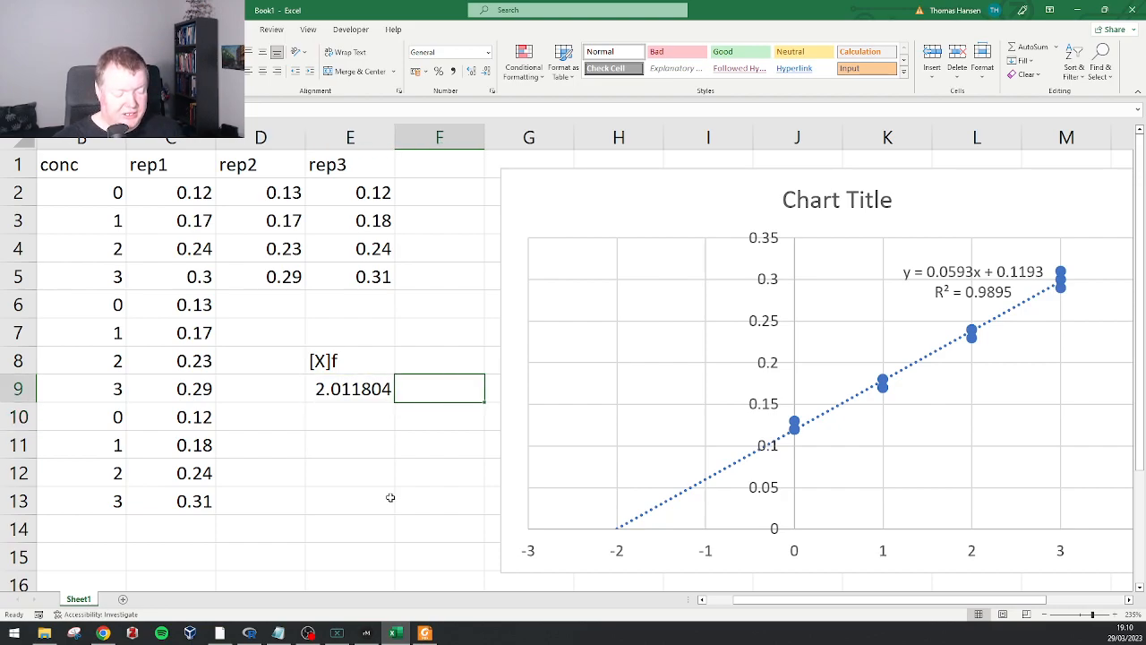
type("µg/mL")
key("Return")
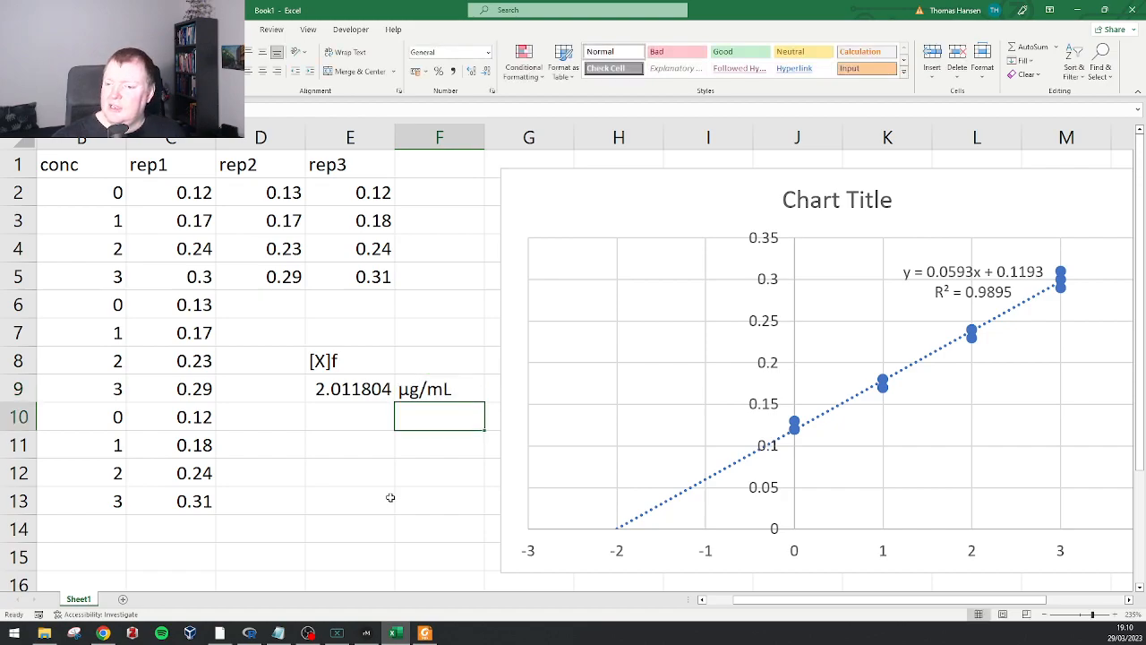
Move the scatter chart further from the data to free column G, and note the flask volume 10mL in G10.
left_click(600, 209)
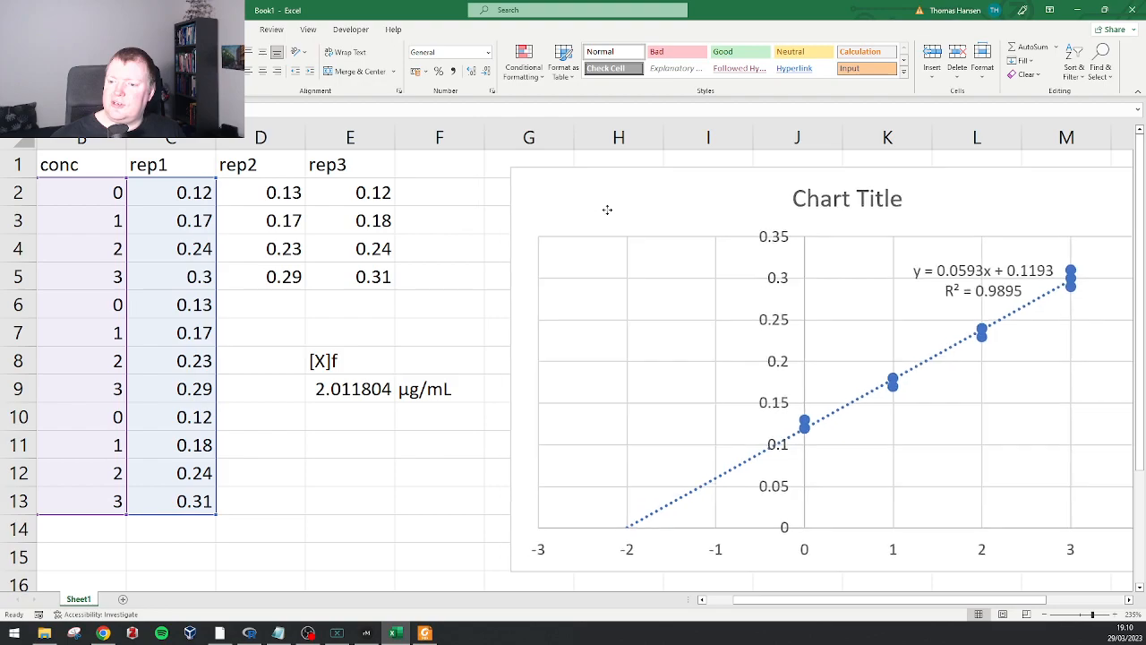
left_click_drag(599, 208, 672, 208)
left_click(508, 425)
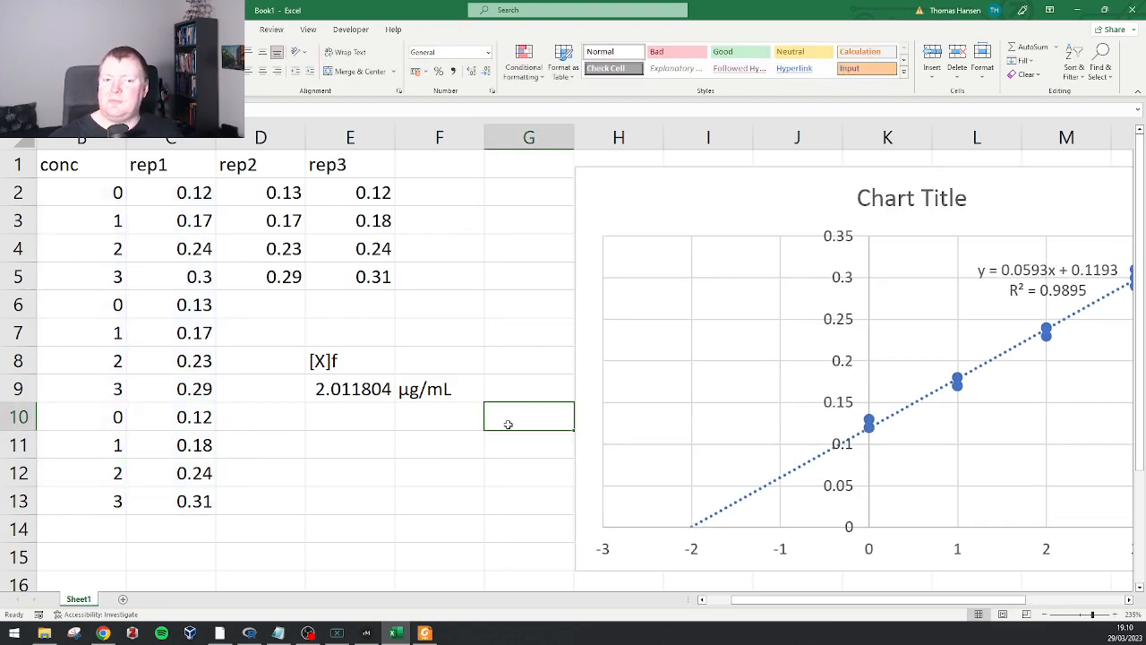
type("10mL")
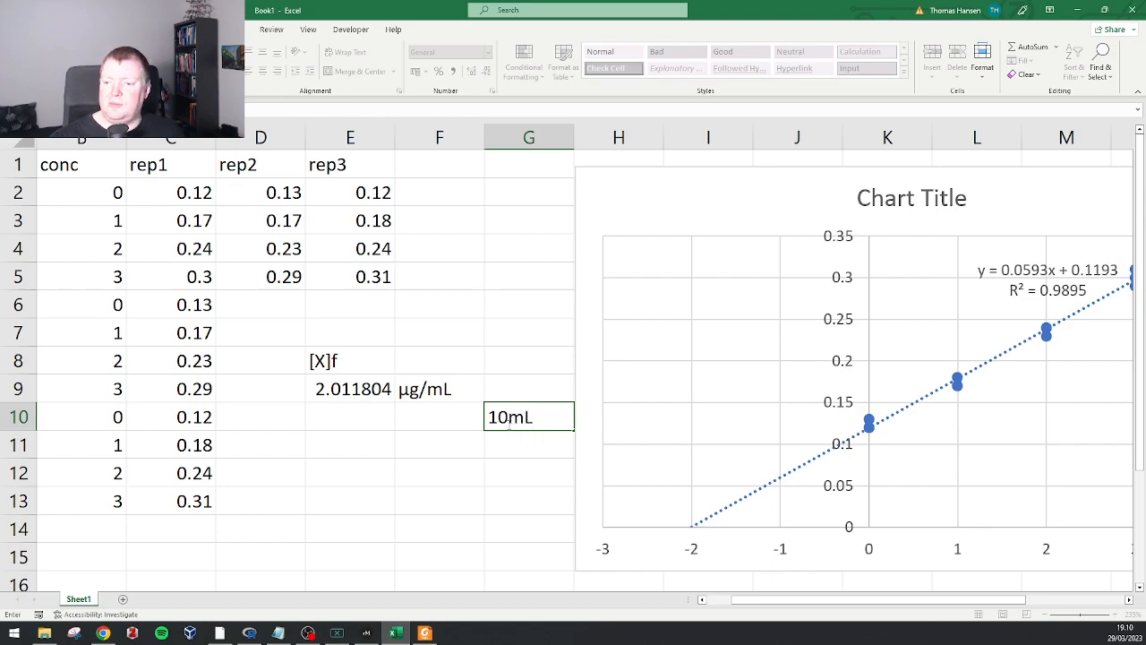
Calculate the analyte mass in the flask in E10 with the formula =E9*10.
key("Left")
key("Left")
type("=")
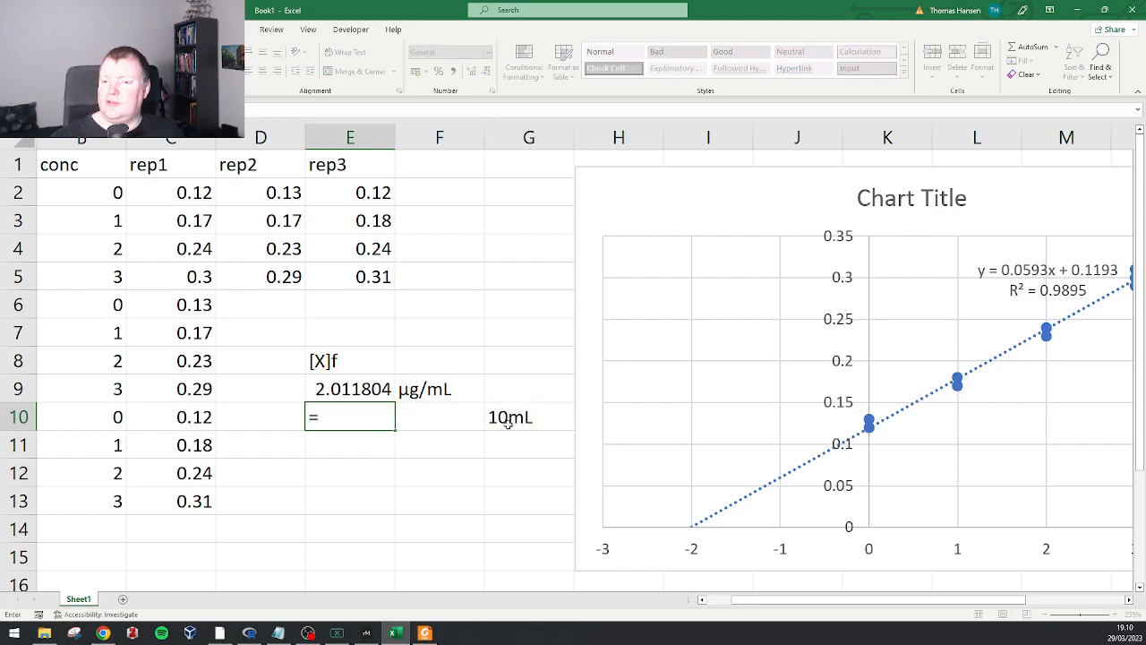
key("Up")
type("*10")
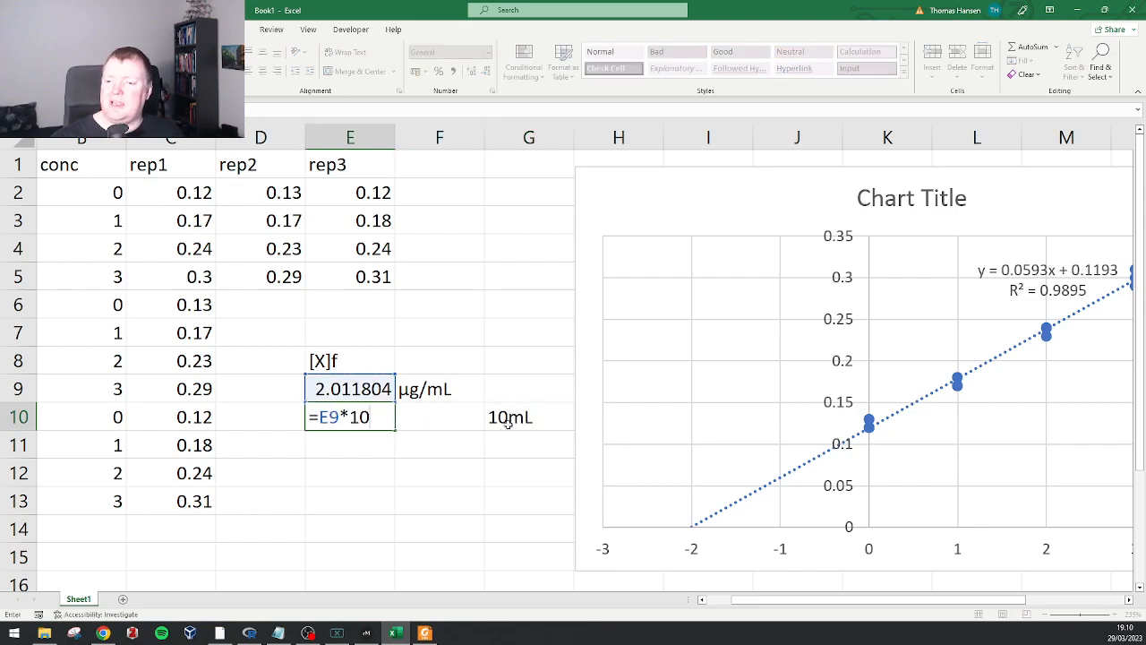
key("ctrl+Return")
Enter the unit µg in F10 beside the calculated mass, without the suggested /mL ending.
key("Right")
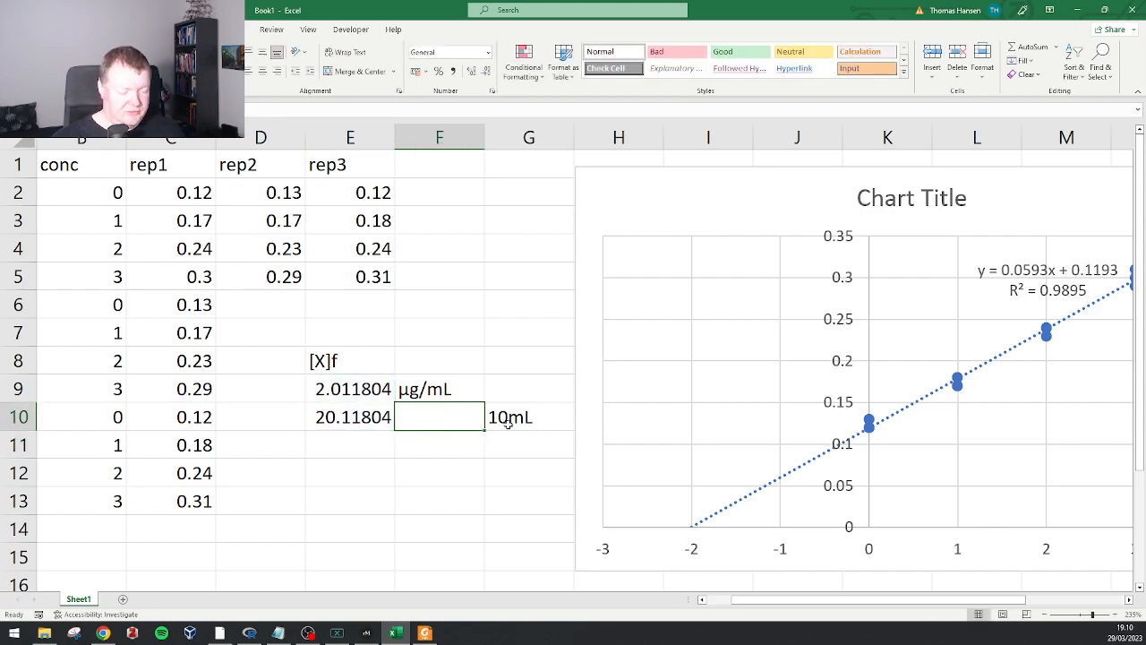
type("%")
key("BackSpace")
type("µg")
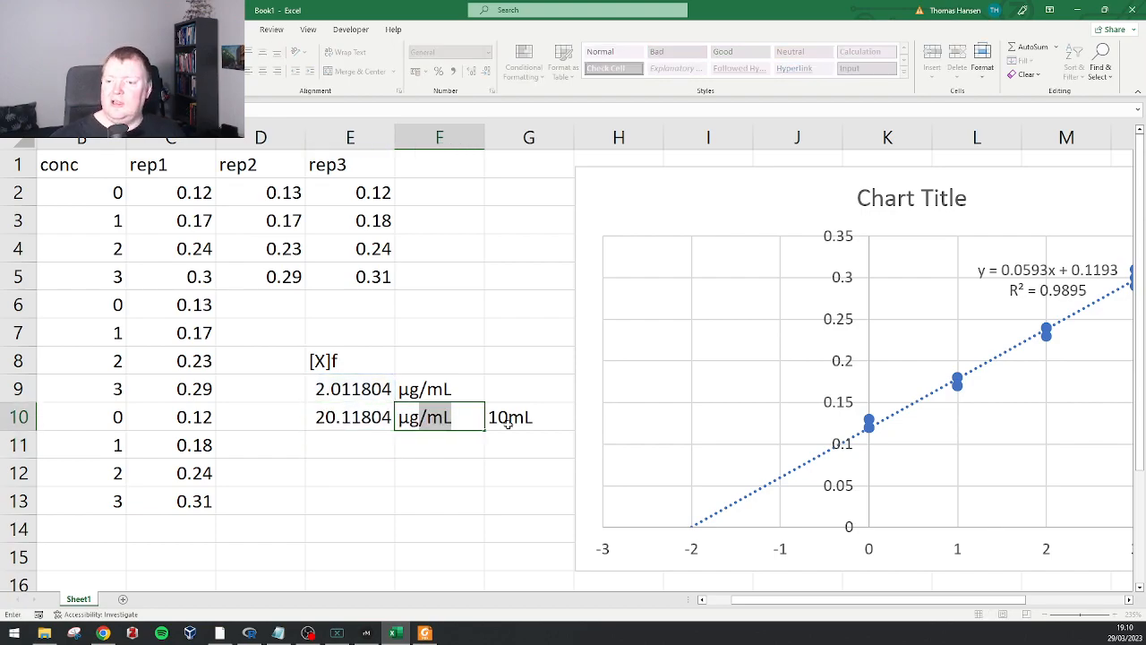
key("Delete")
key("Return")
key("Up")
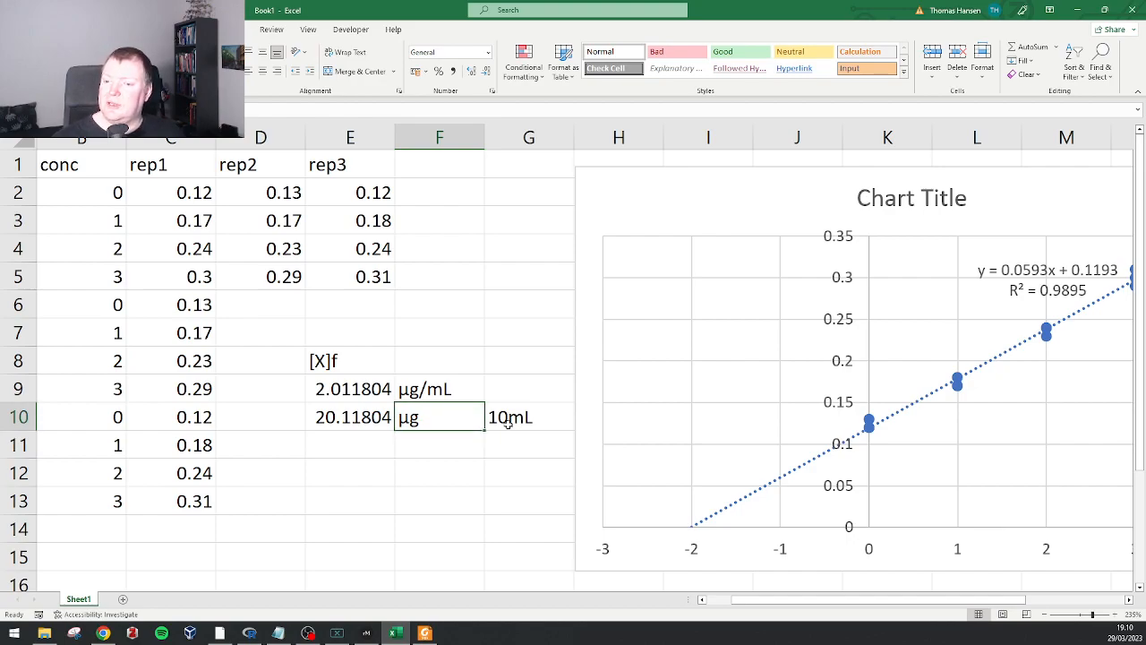
key("Left")
key("ctrl+c")
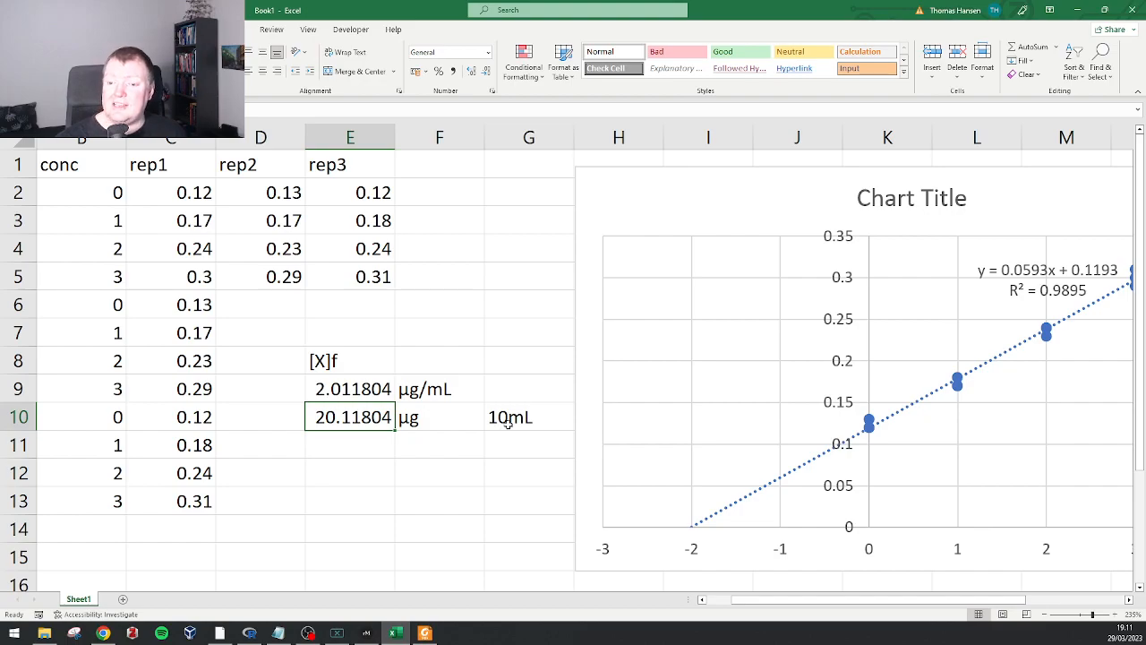
Add the label vol acid in G11 and enter the acid volume 2 in G12.
key("Down")
key("Right")
key("Right")
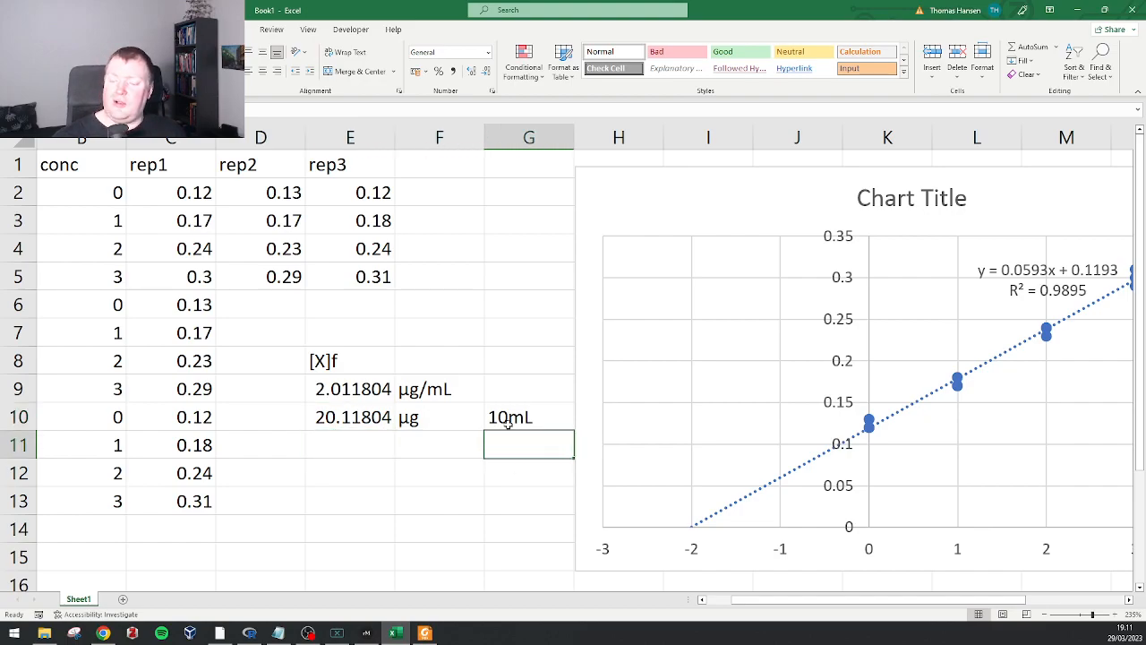
type("vol avci")
key("BackSpace")
key("BackSpace")
key("BackSpace")
type("cid")
key("Return")
type("2")
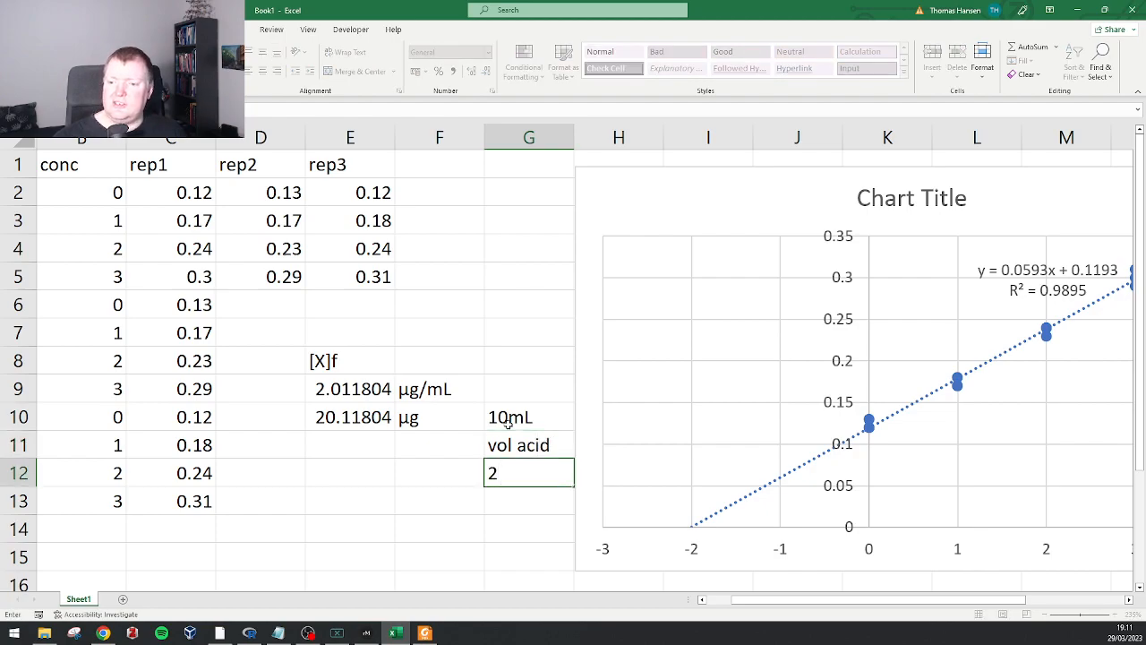
Calculate the concentration in the acid in E11 by dividing the mass by the acid volume, =E10/G12.
left_click(350, 439)
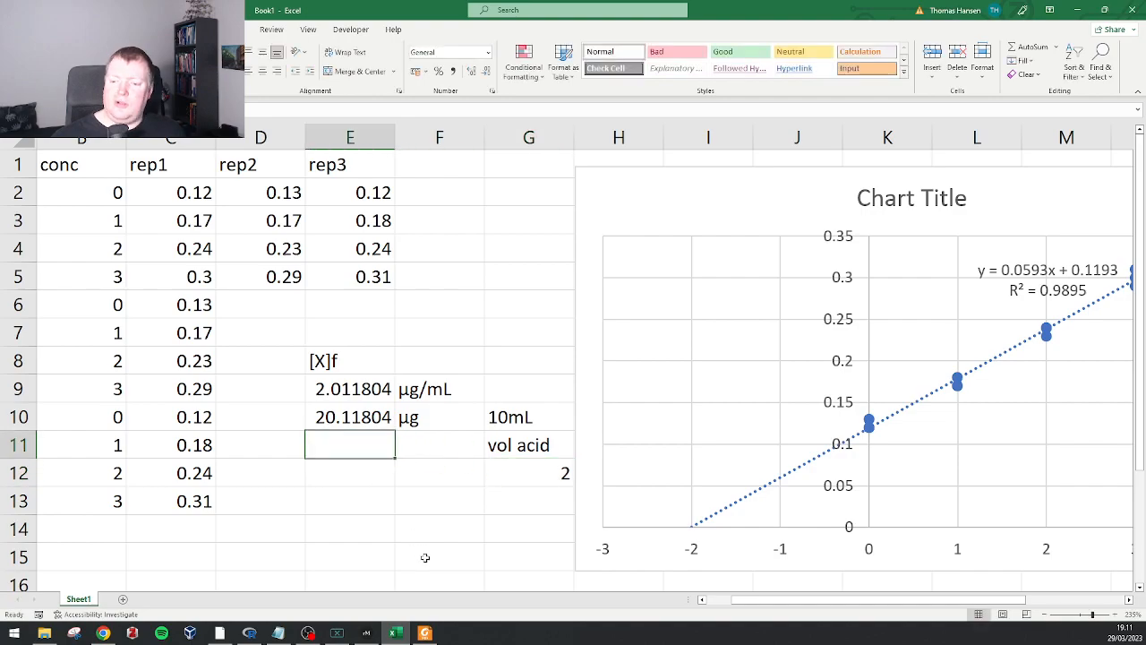
type("=")
key("Up")
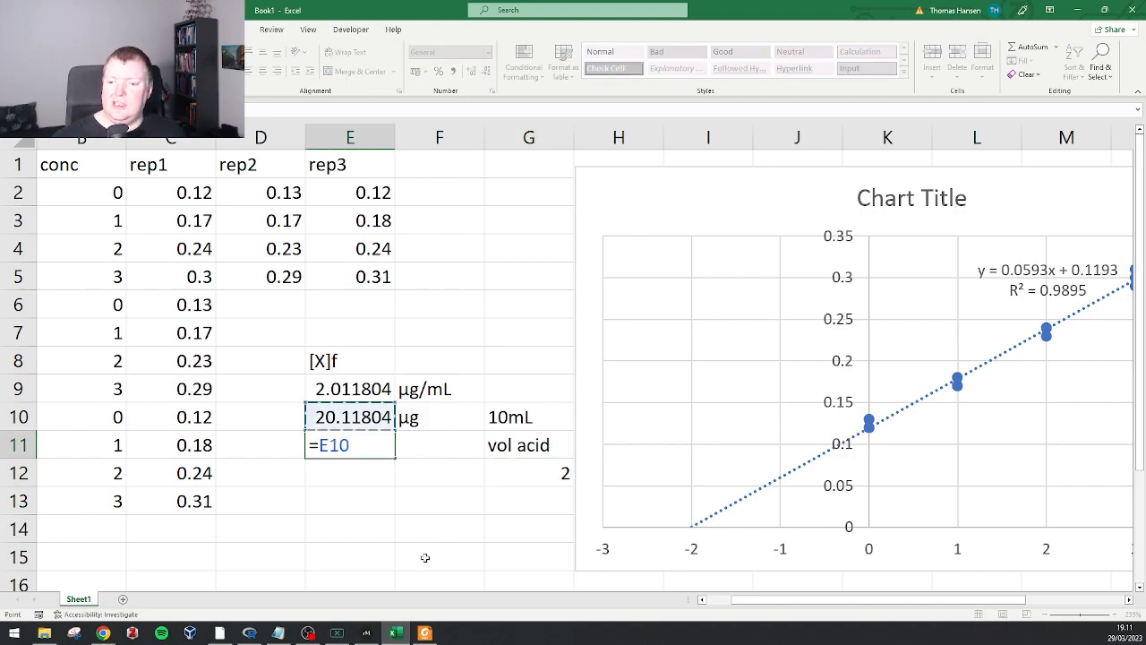
type("/")
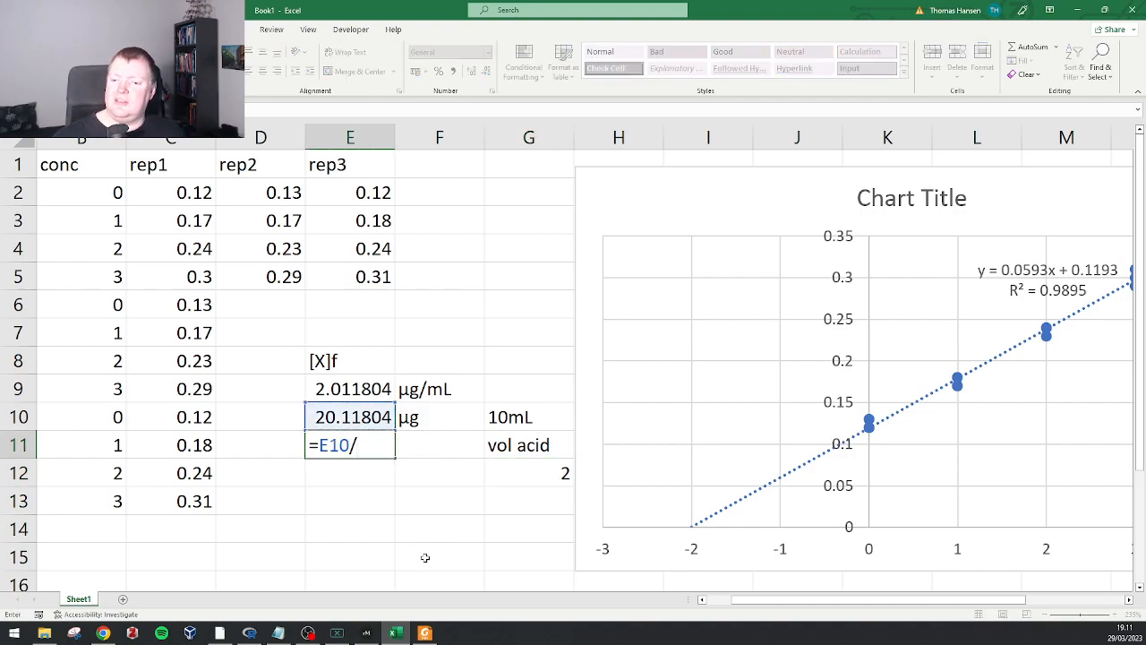
left_click(558, 473)
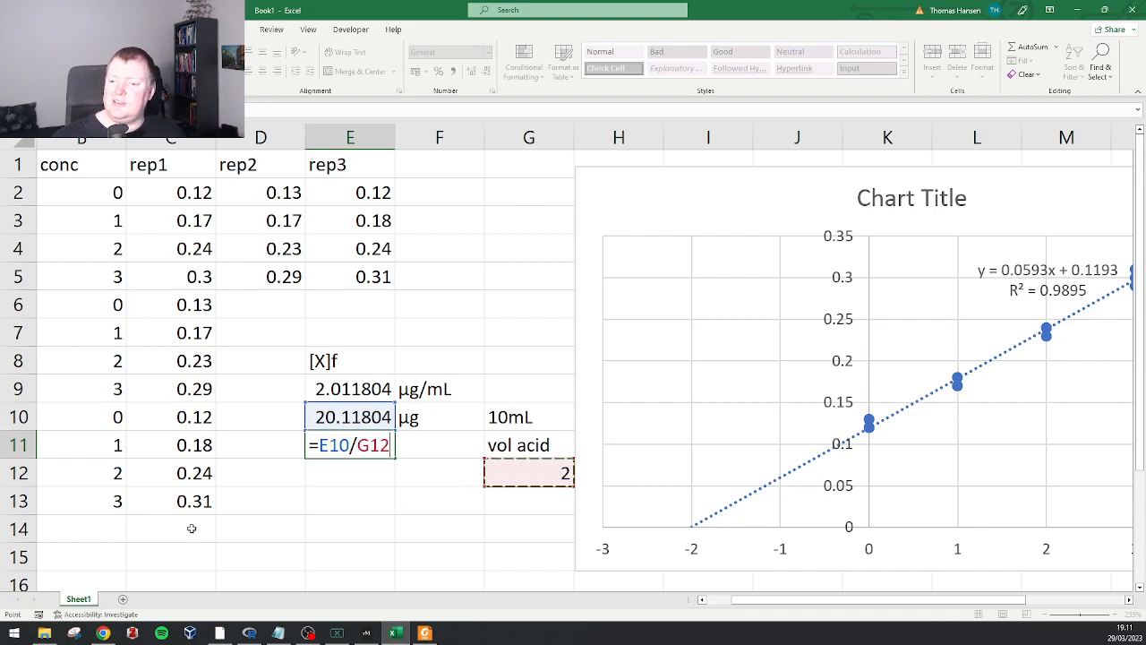
key("Return")
Enter the unit µg/mL in F11 beside the acid concentration.
key("Up")
key("Right")
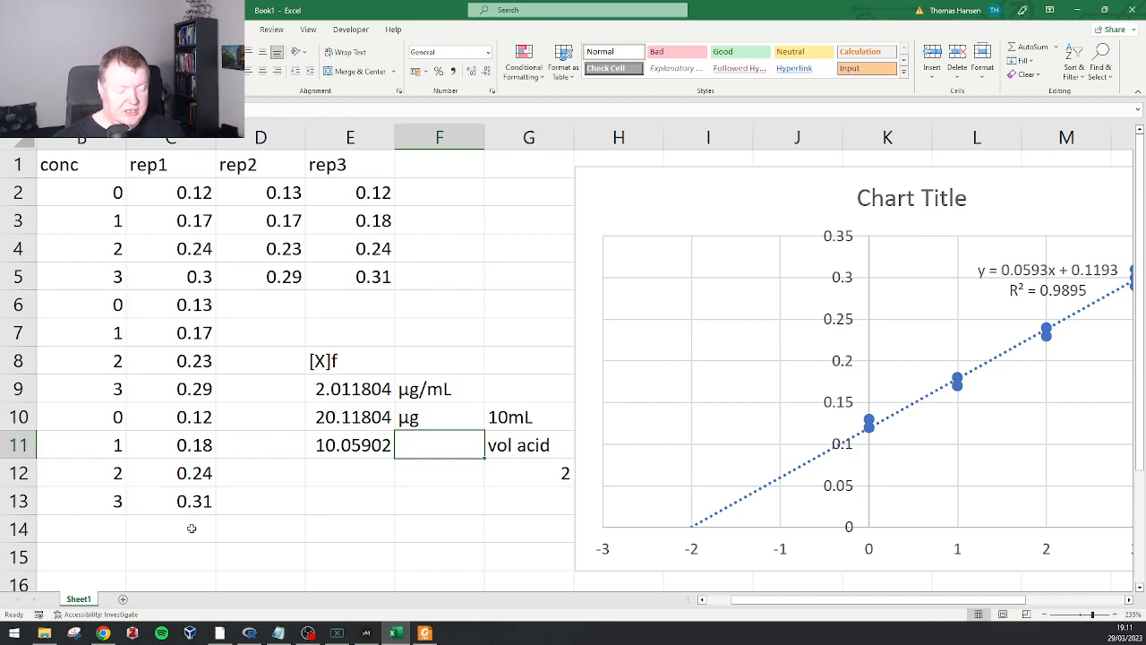
type("%")
key("BackSpace")
type("µg")
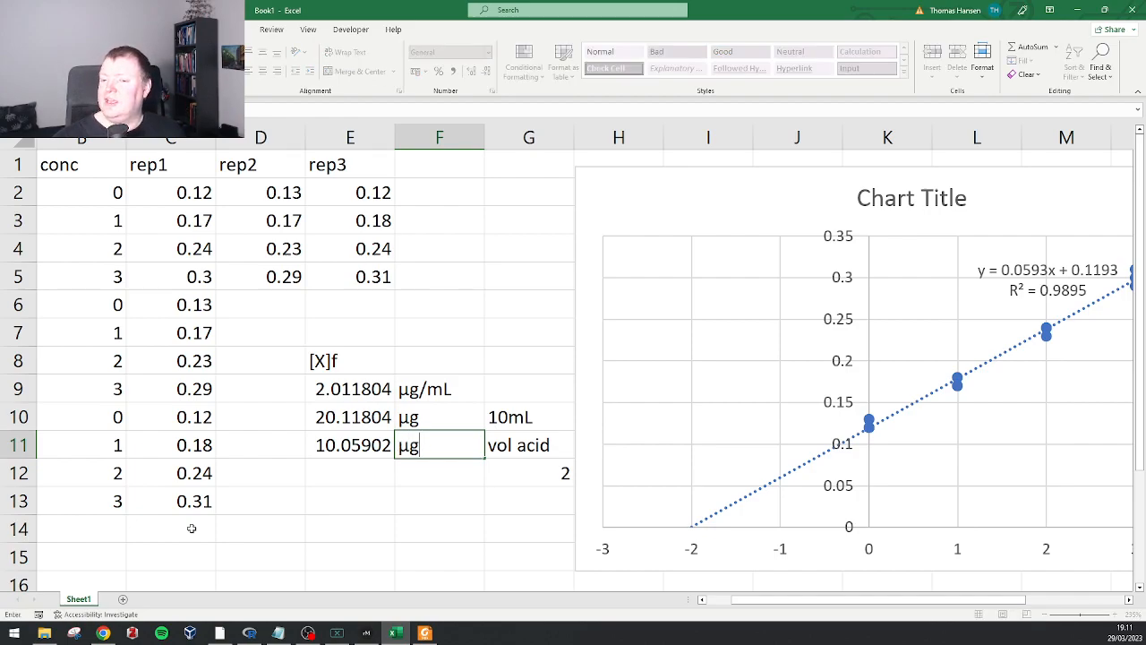
type("/mL")
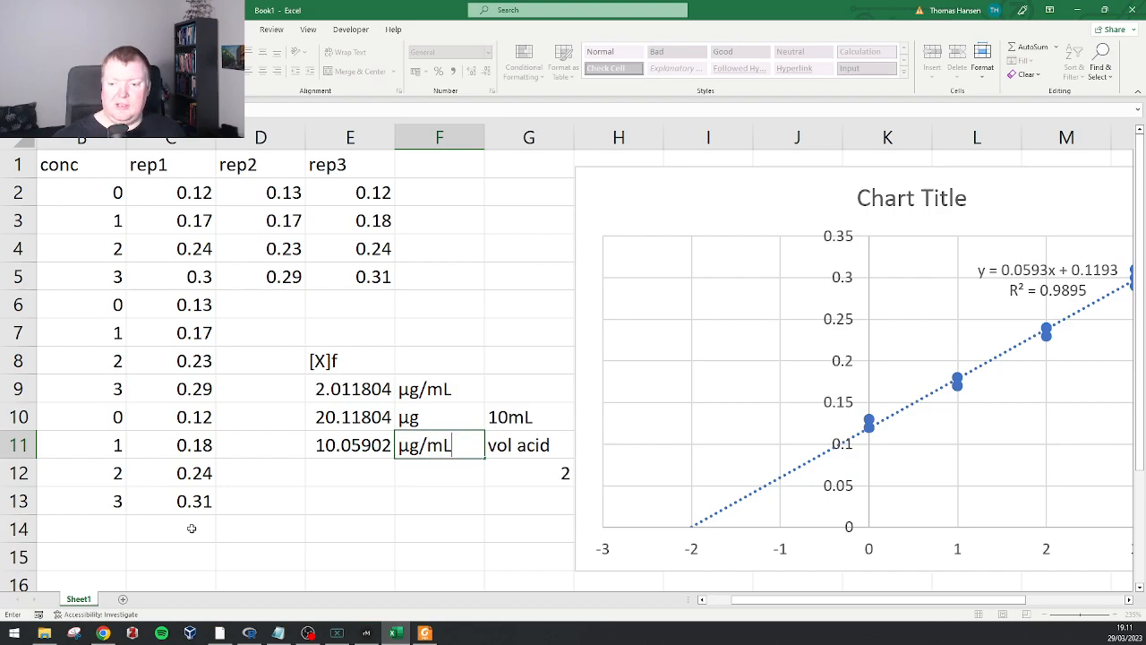
key("Return")
Calculate the total mass in the acid in E12 with the formula =E11*10.
key("Left")
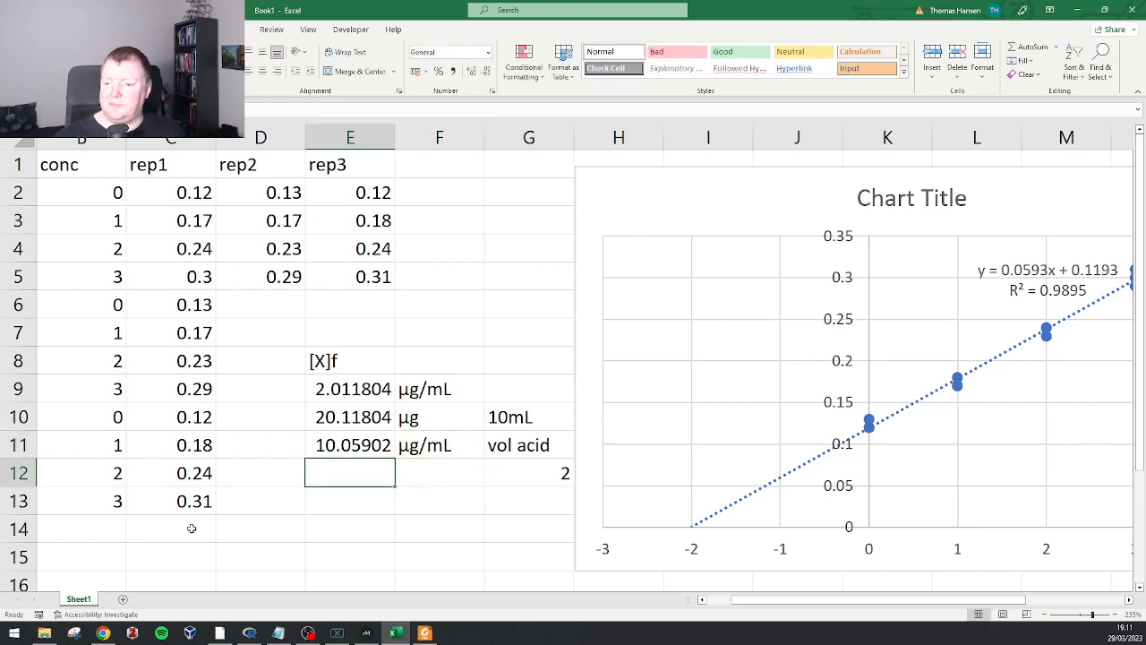
key("Right")
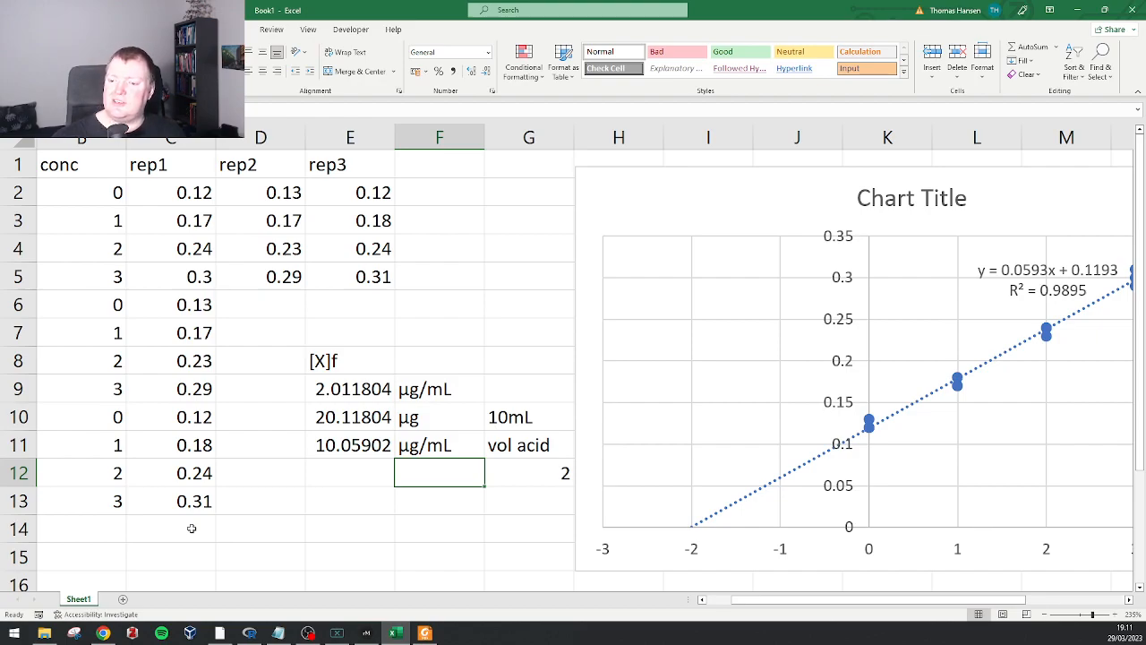
key("Left")
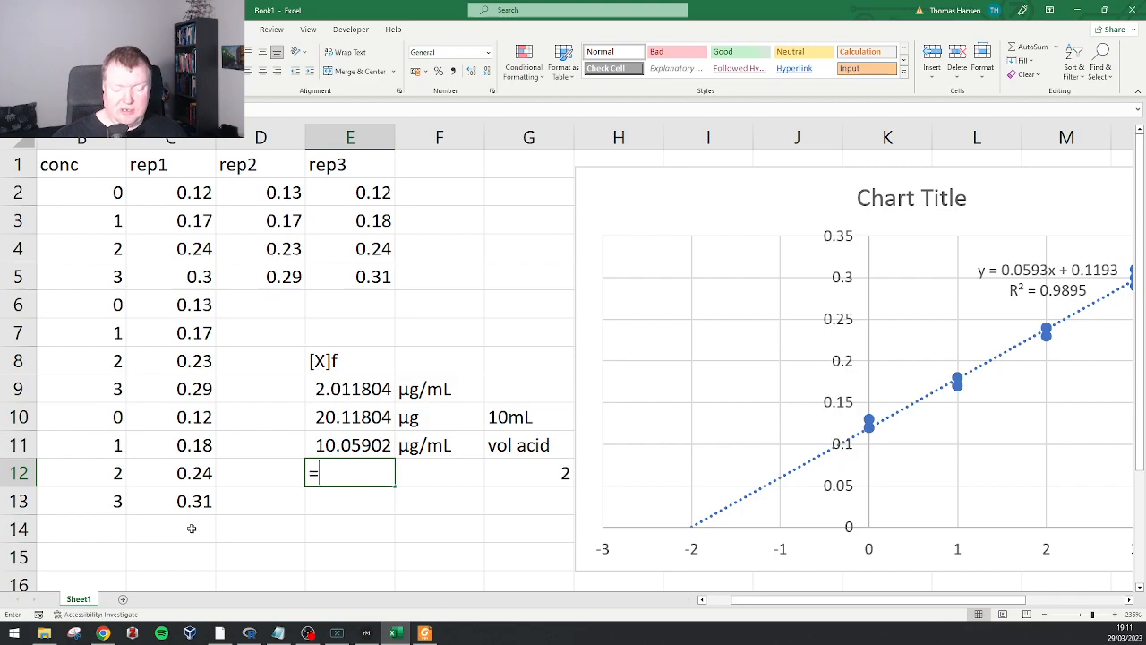
type("=E11*10")
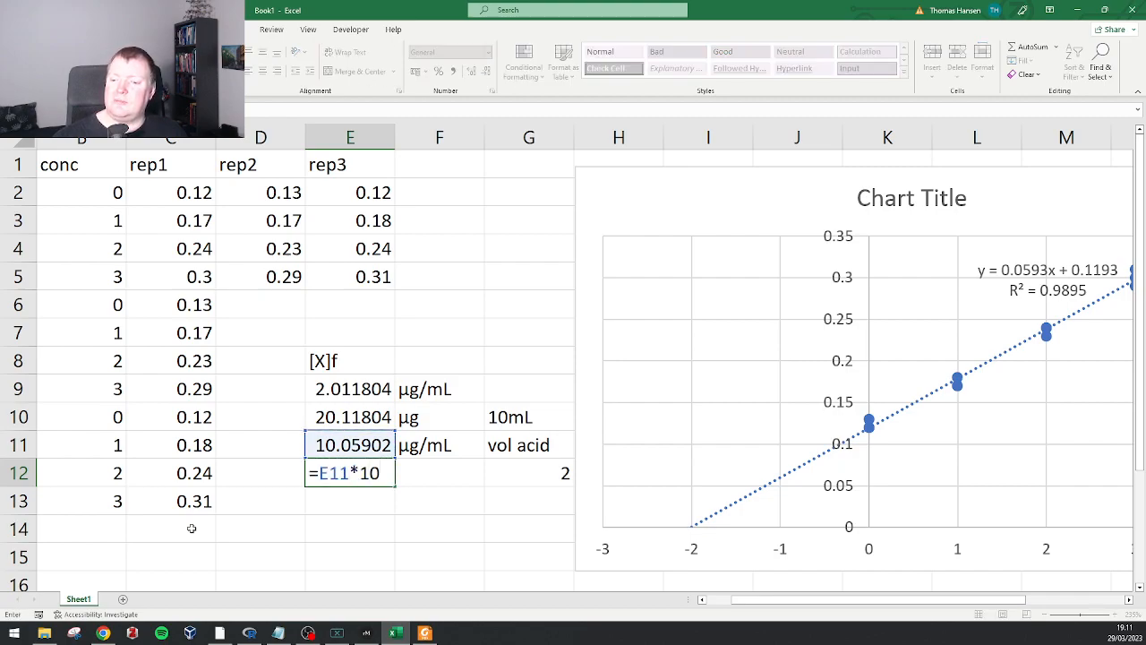
key("Return")
Label the total mass in F12 as "µg in all the acid" and fit column F's width to its text.
key("Up")
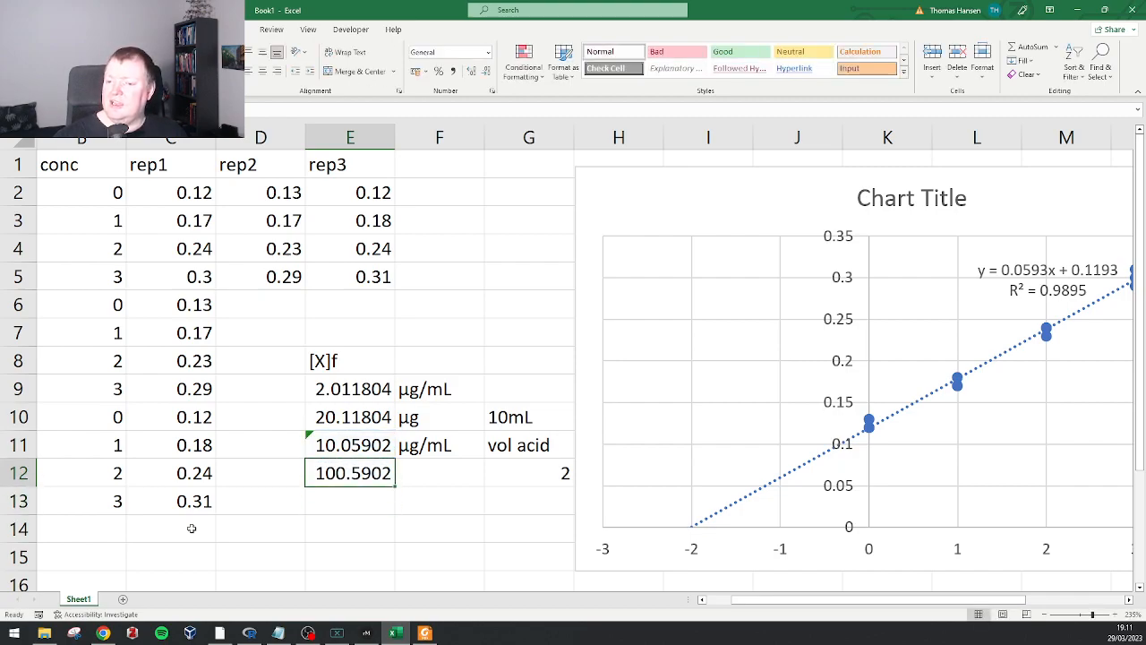
key("Right")
type("µg")
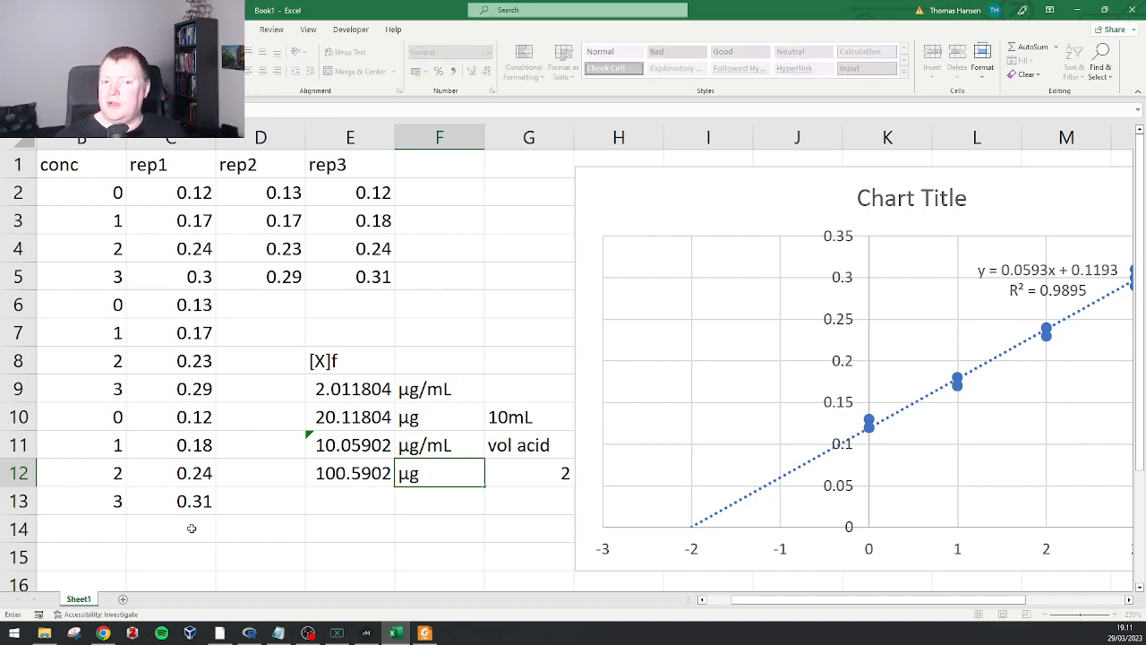
type(" in all the avci")
key("BackSpace")
key("BackSpace")
key("BackSpace")
type("cid")
key("Return")
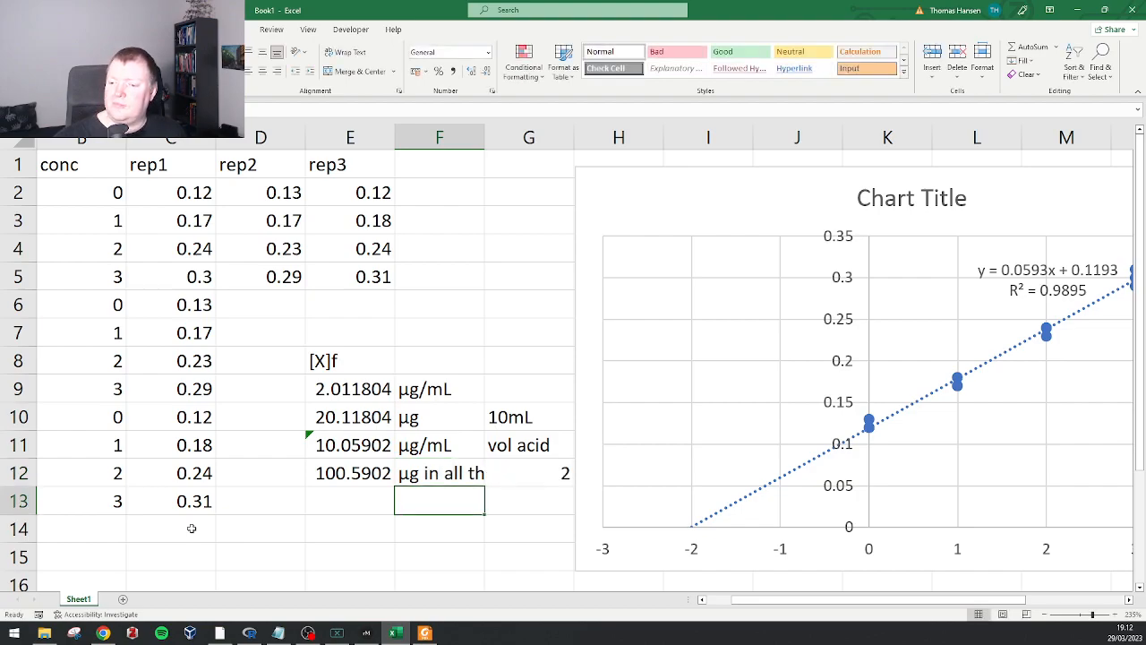
double_click(484, 137)
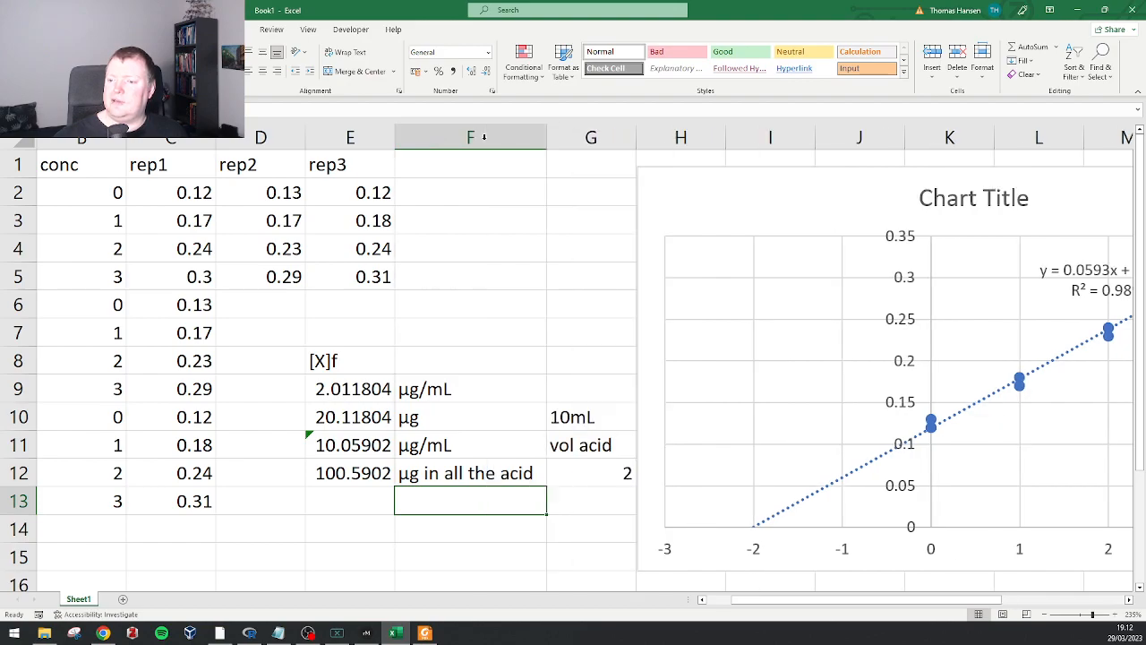
Enter the label "mass of cereal" in F14 and the value 7 beside it in G14.
left_click(341, 505)
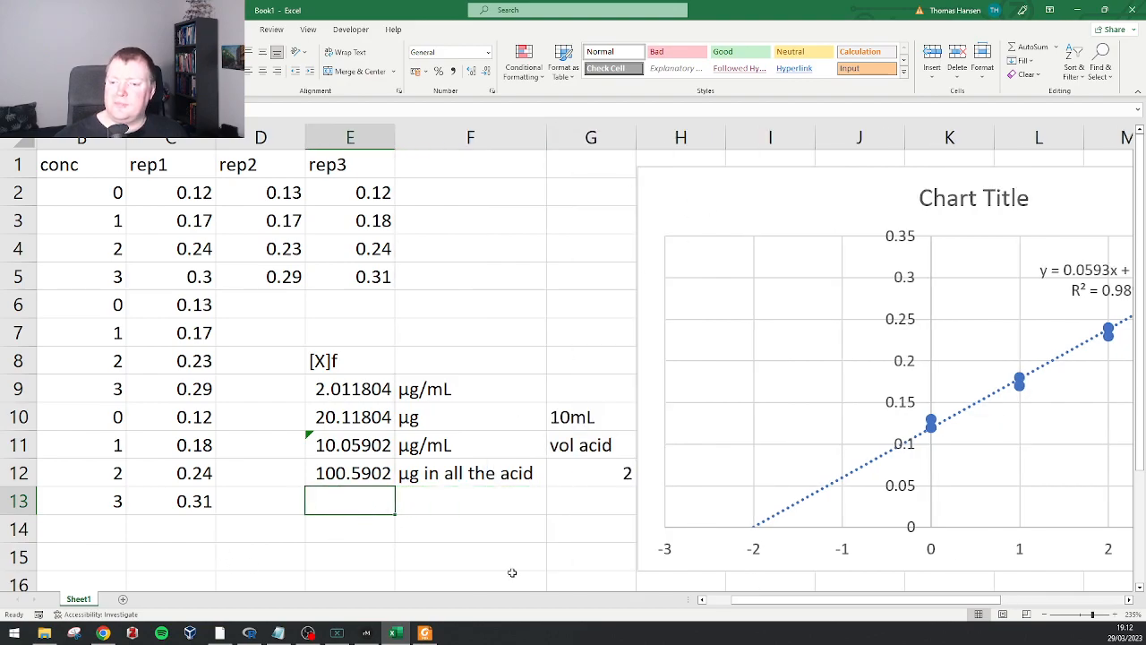
key("Down")
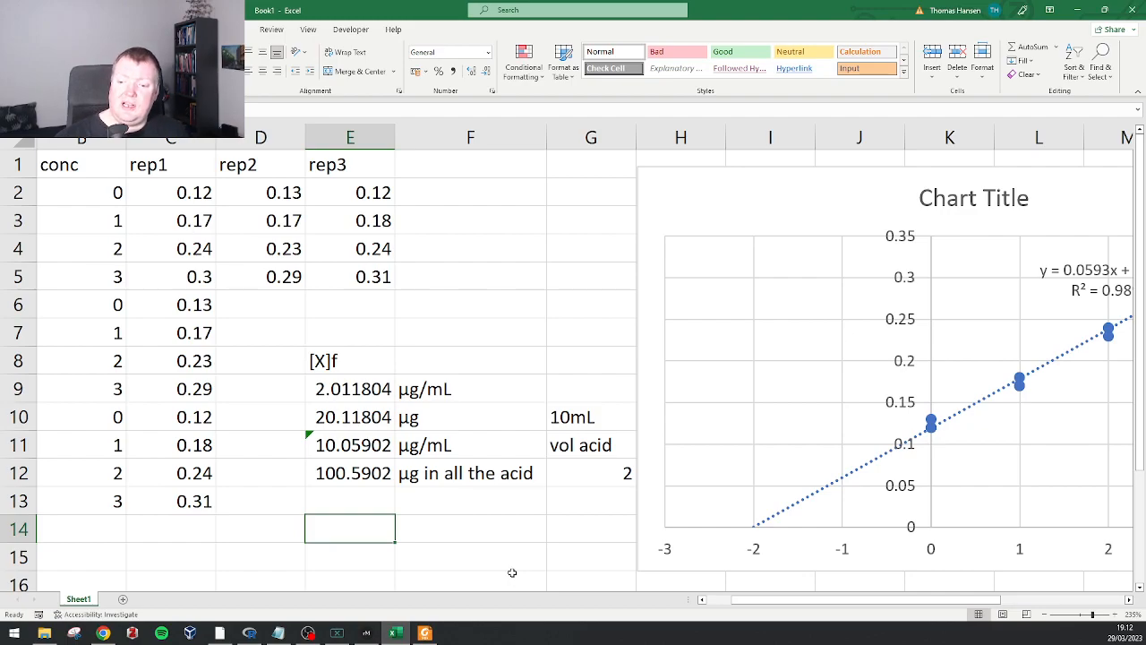
key("Right")
type("mass o")
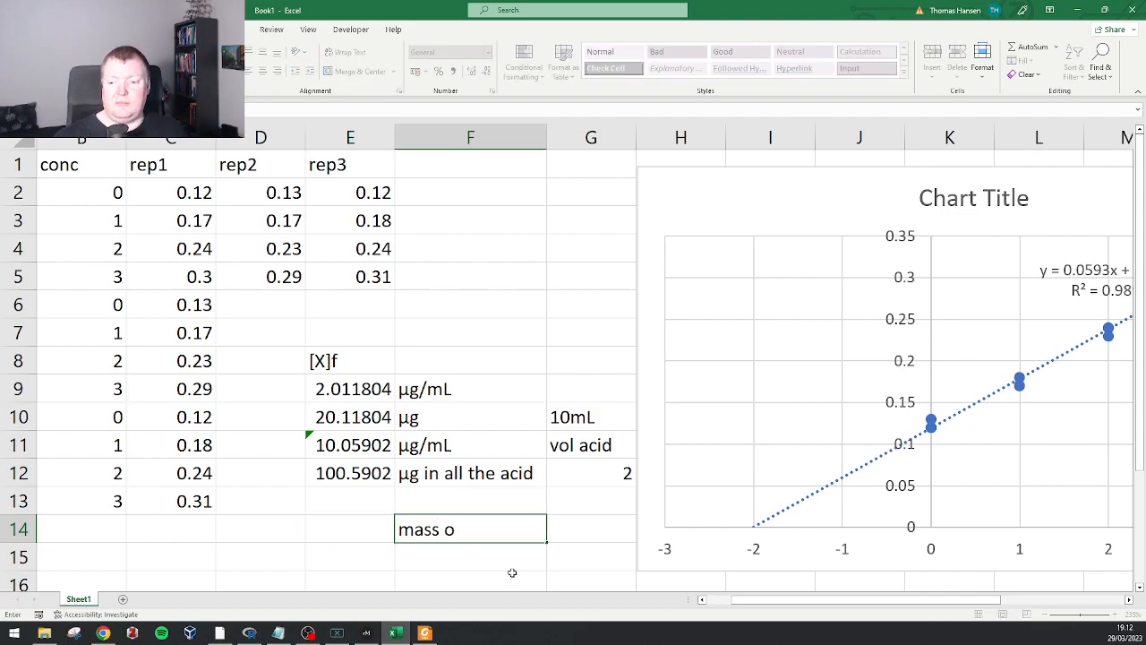
type("f cereal")
key("Right")
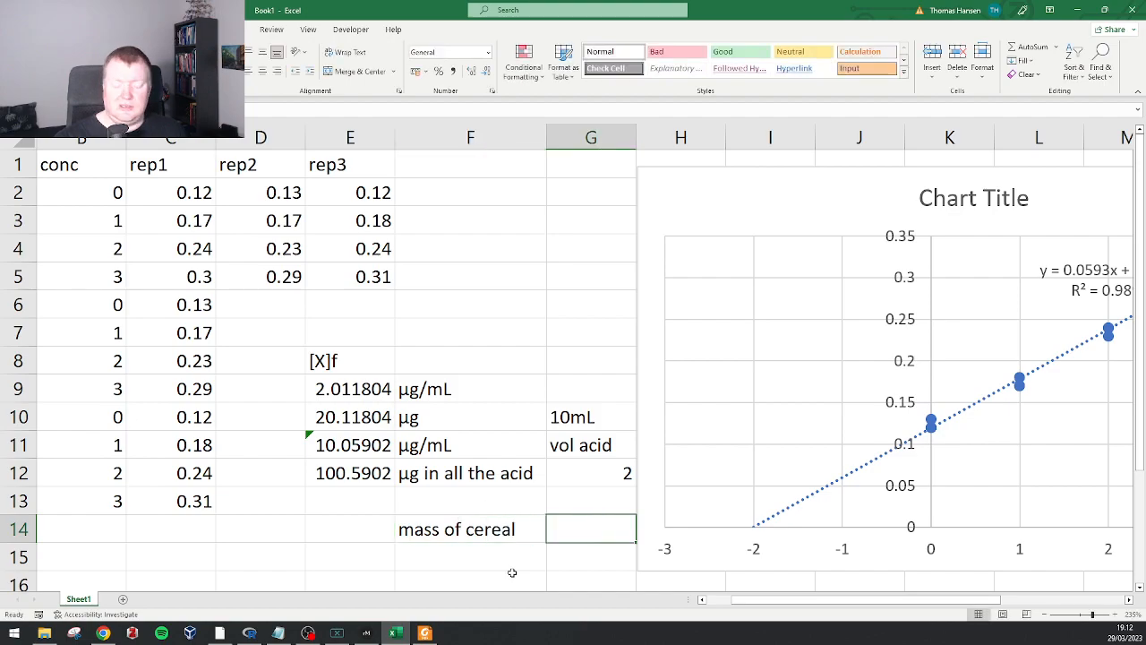
type("7")
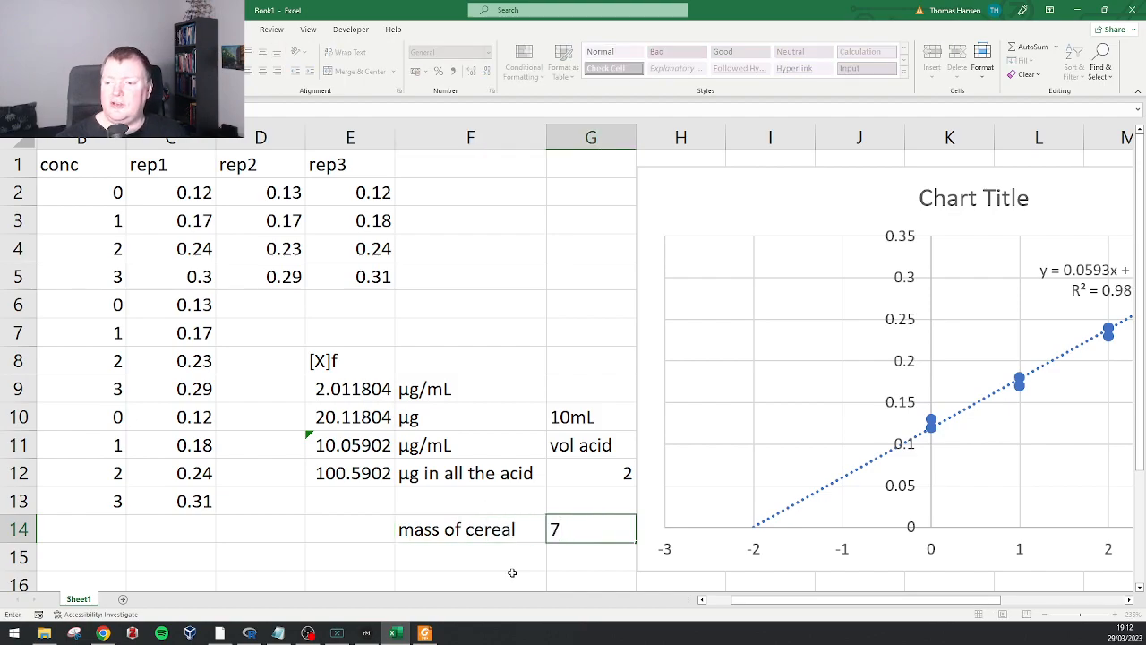
Try dividing the total mass by the cereal mass in E14 with =E12/G14, and clear the cell.
key("Left")
key("Left")
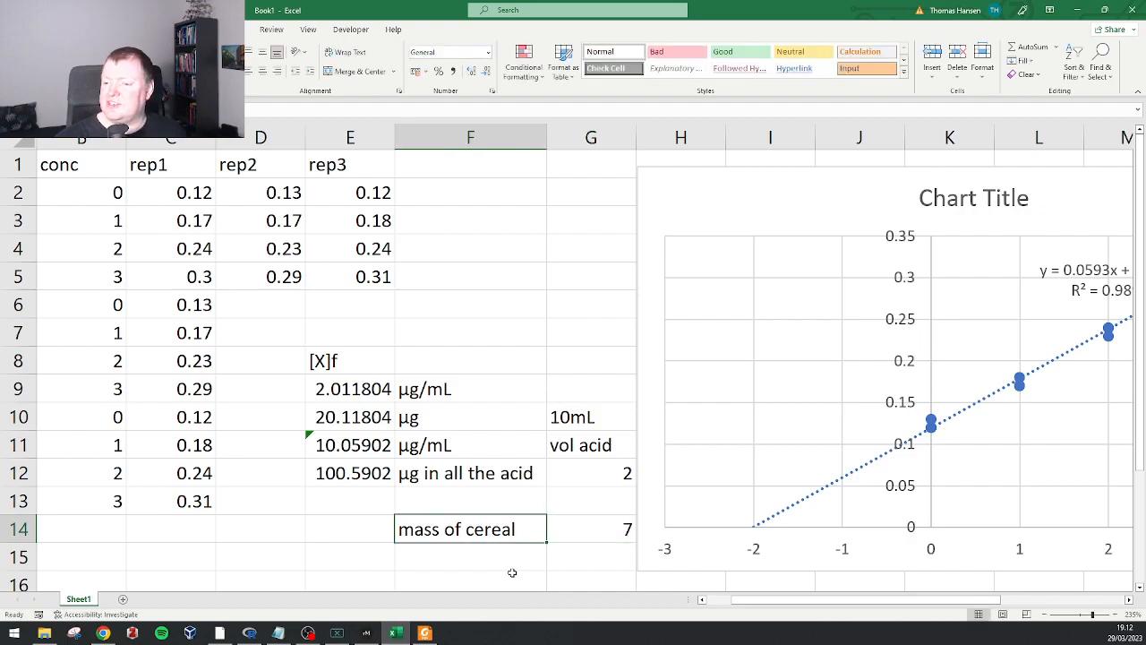
type("=")
key("Up")
key("Up")
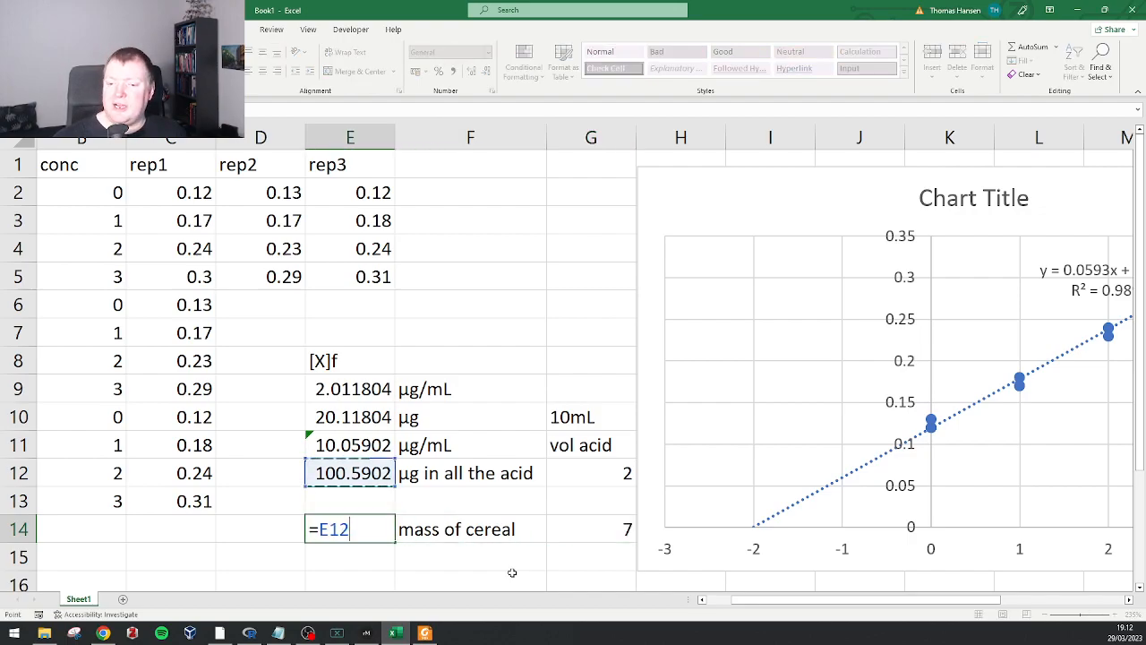
type("/")
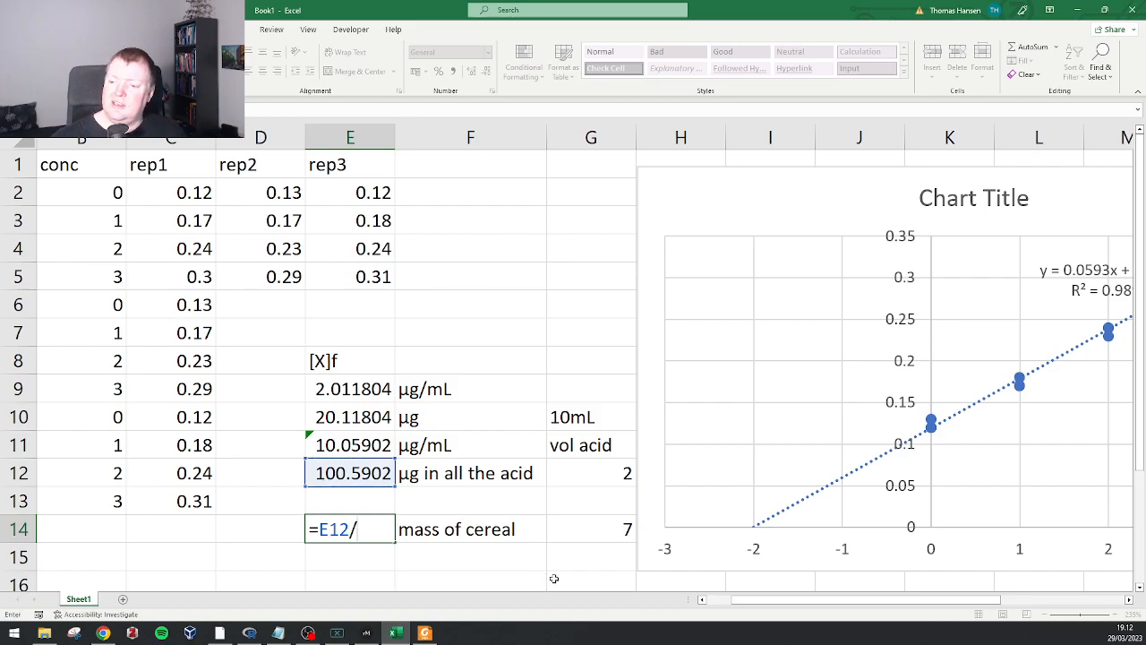
left_click(570, 517)
key("Return")
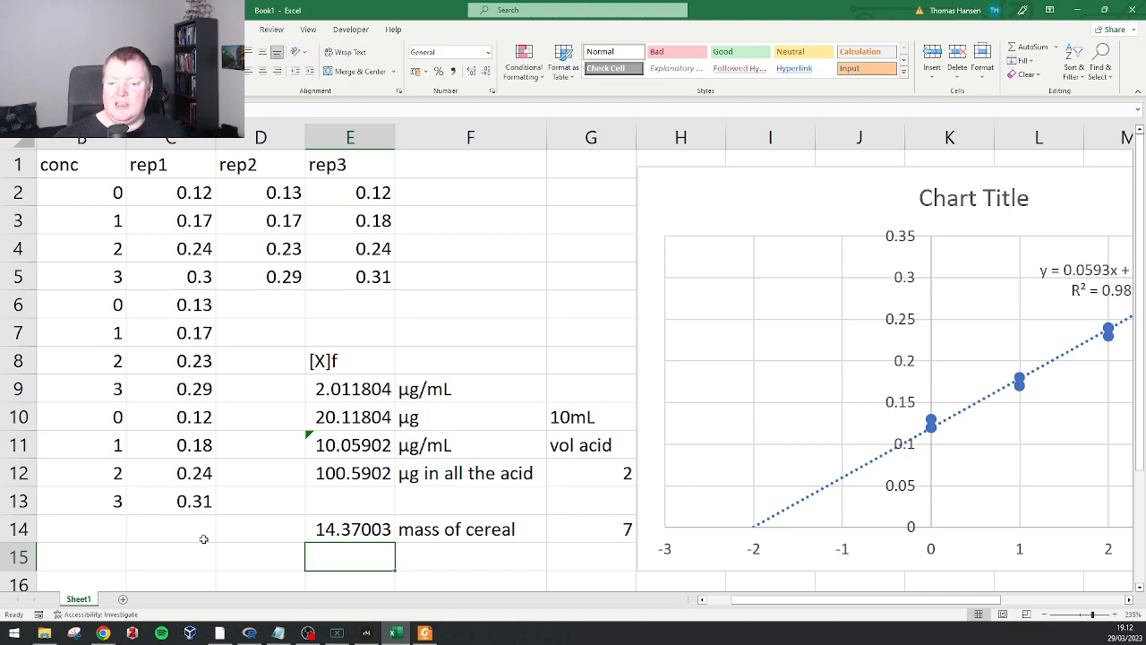
key("Up")
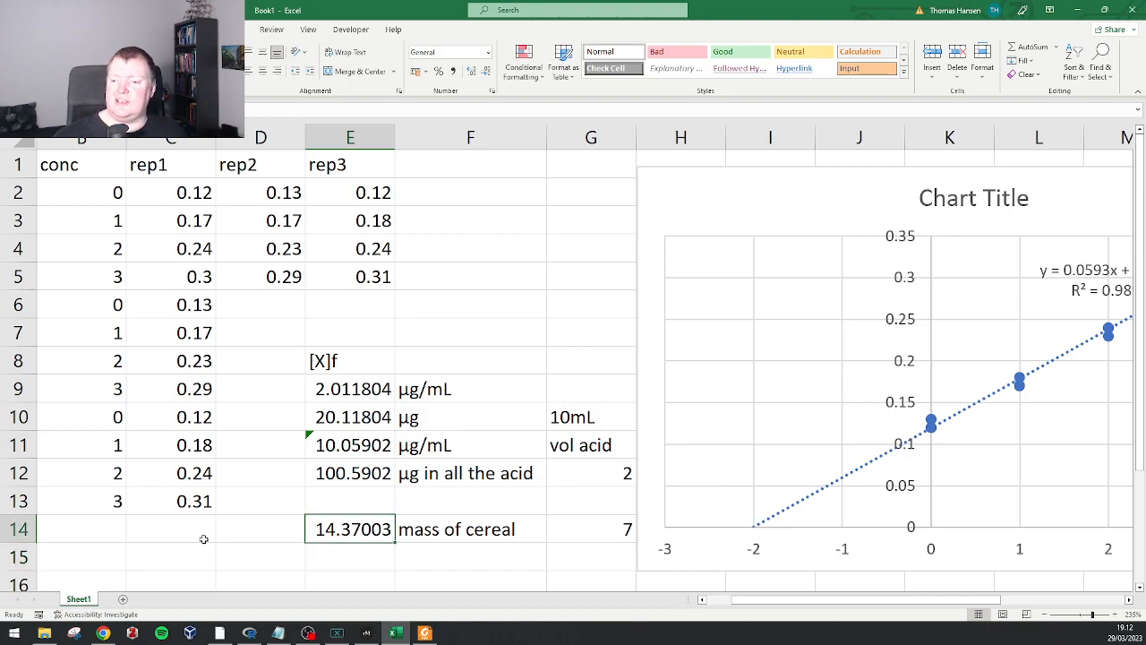
key("Delete")
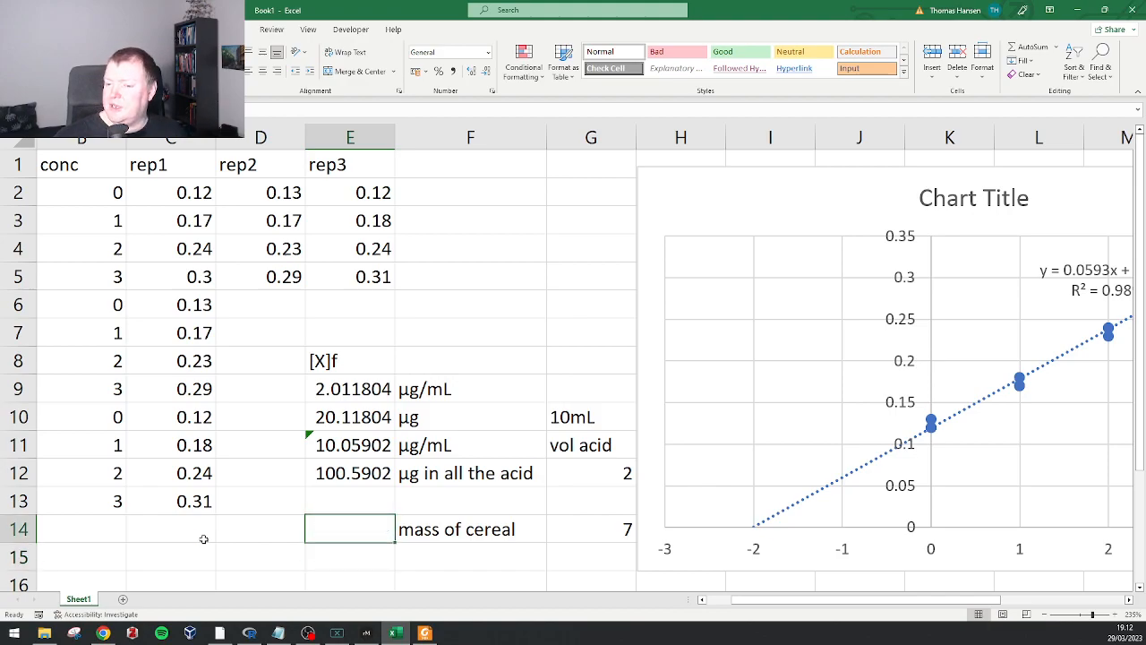
Calculate the analyte mass per gram of cereal in E15 with the formula =E12/G14.
key("Down")
type("=")
key("Up")
key("Up")
key("Up")
type("/")
left_click(608, 535)
key("Return")
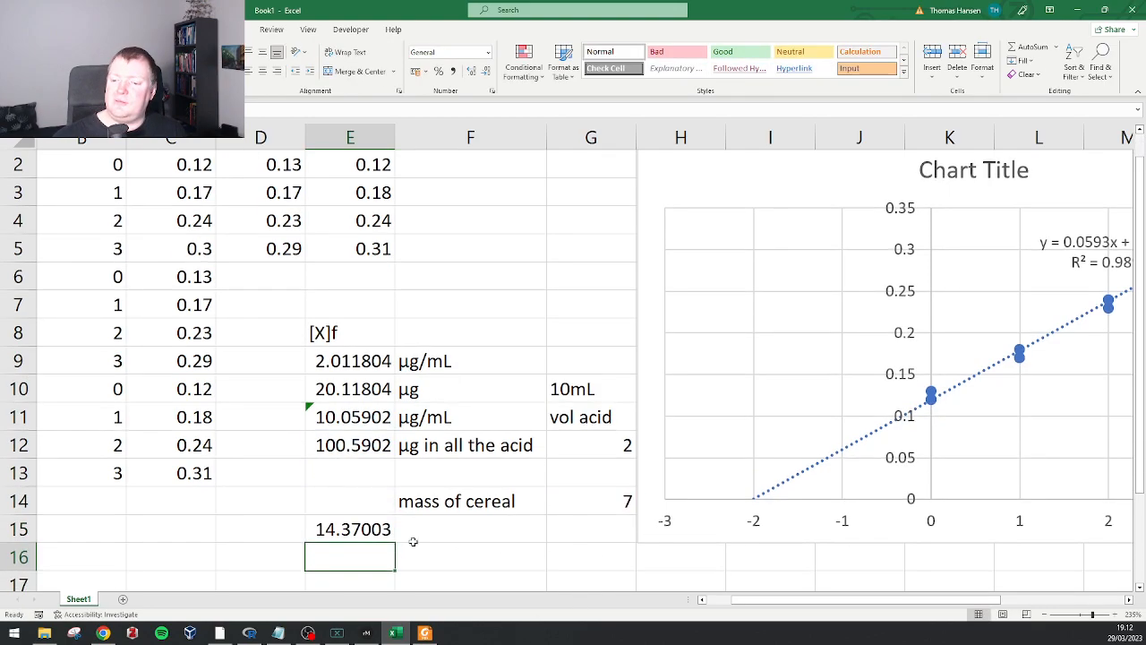
Enter the unit µg/g in F15 beside the content per gram of cereal.
left_click(435, 536)
type("%m")
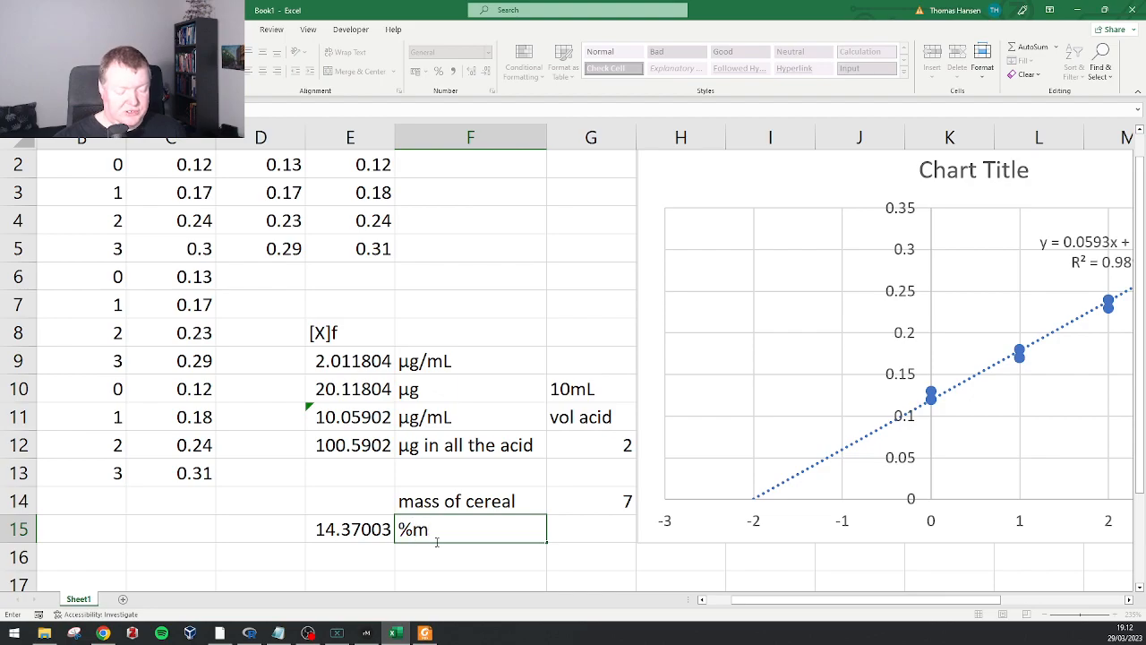
type("ug/g")
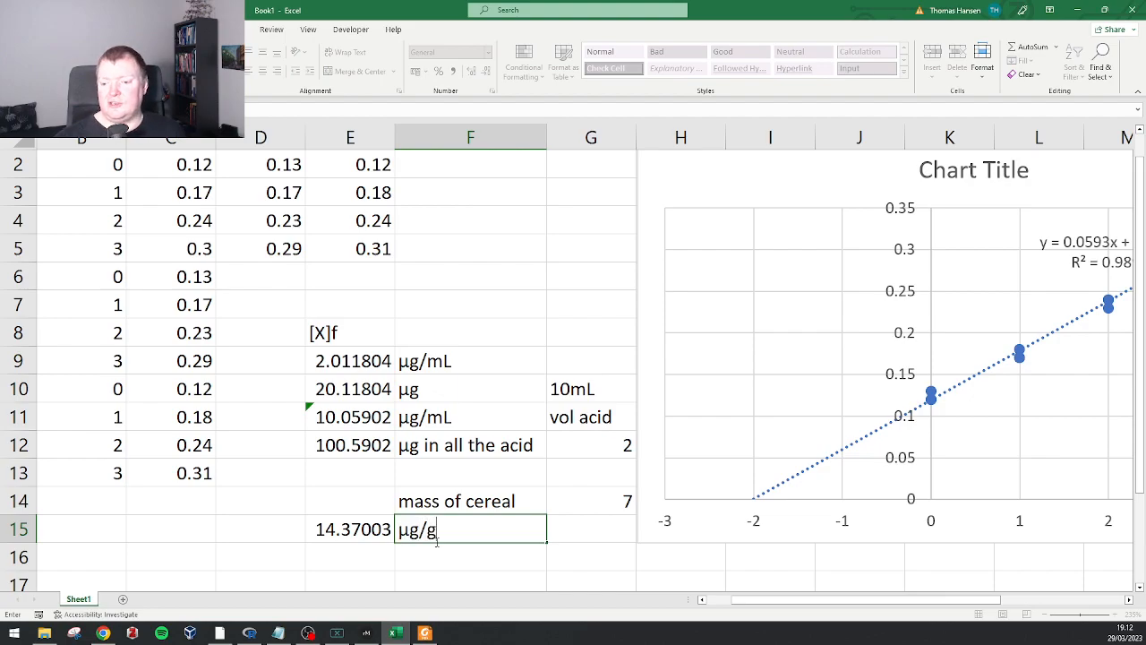
key("Return")
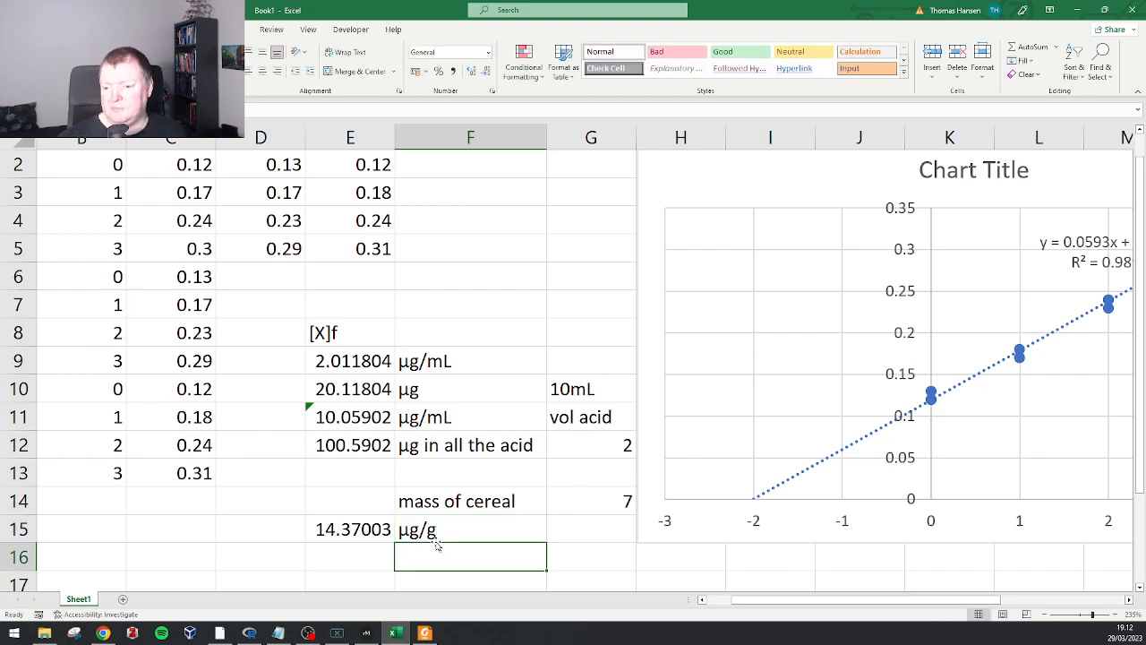
Note the target unit mg/100g in C16.
scroll(436, 545, "down", 2)
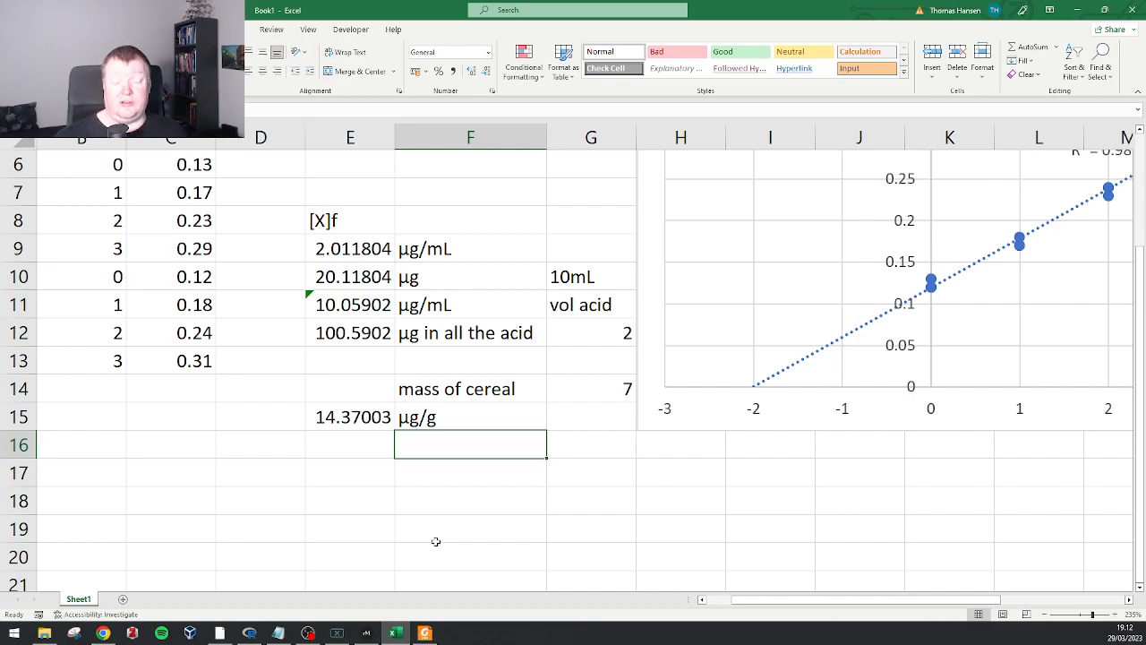
key("Left")
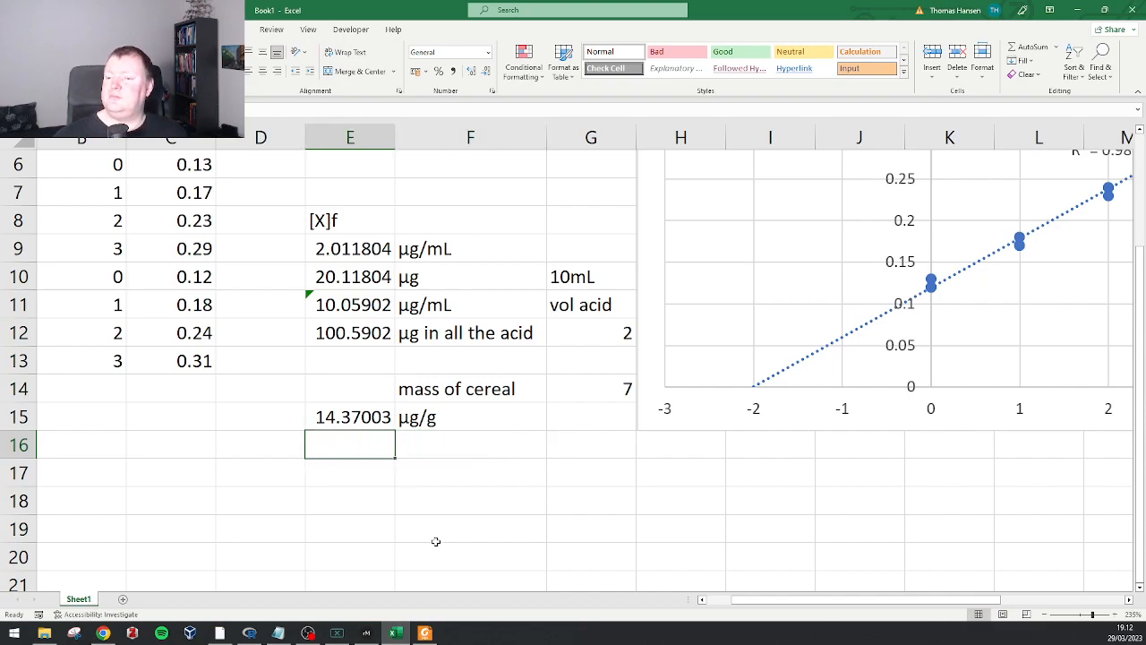
key("Right")
key("Left")
key("Left")
key("Left")
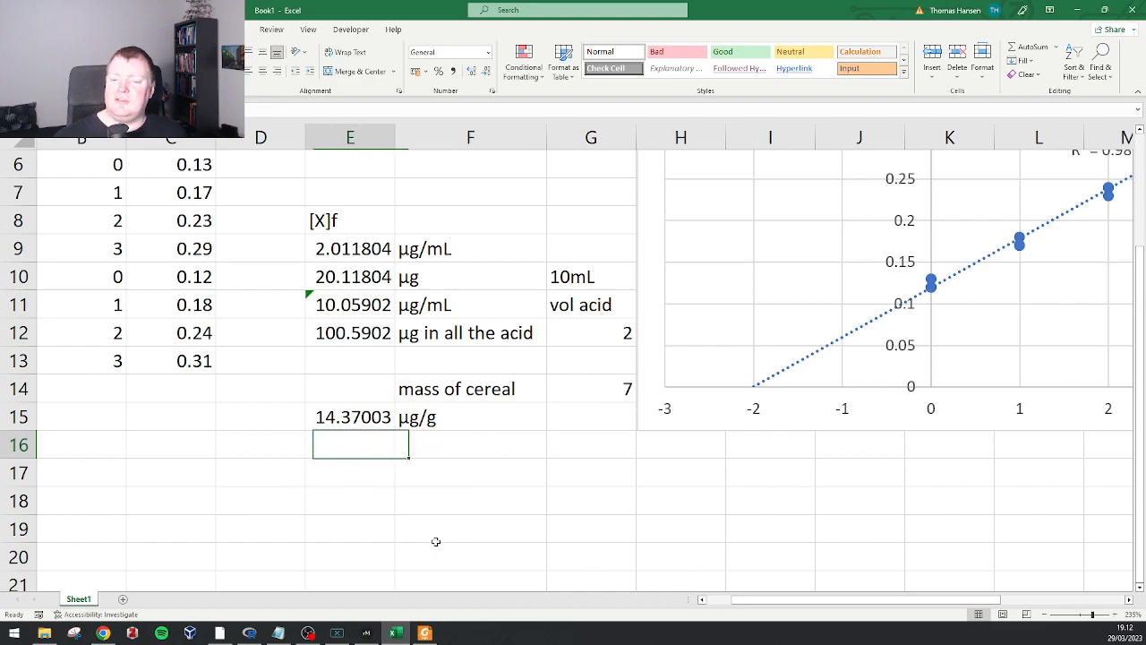
type("g/10")
key("BackSpace")
key("BackSpace")
key("BackSpace")
key("BackSpace")
type("mg/100g")
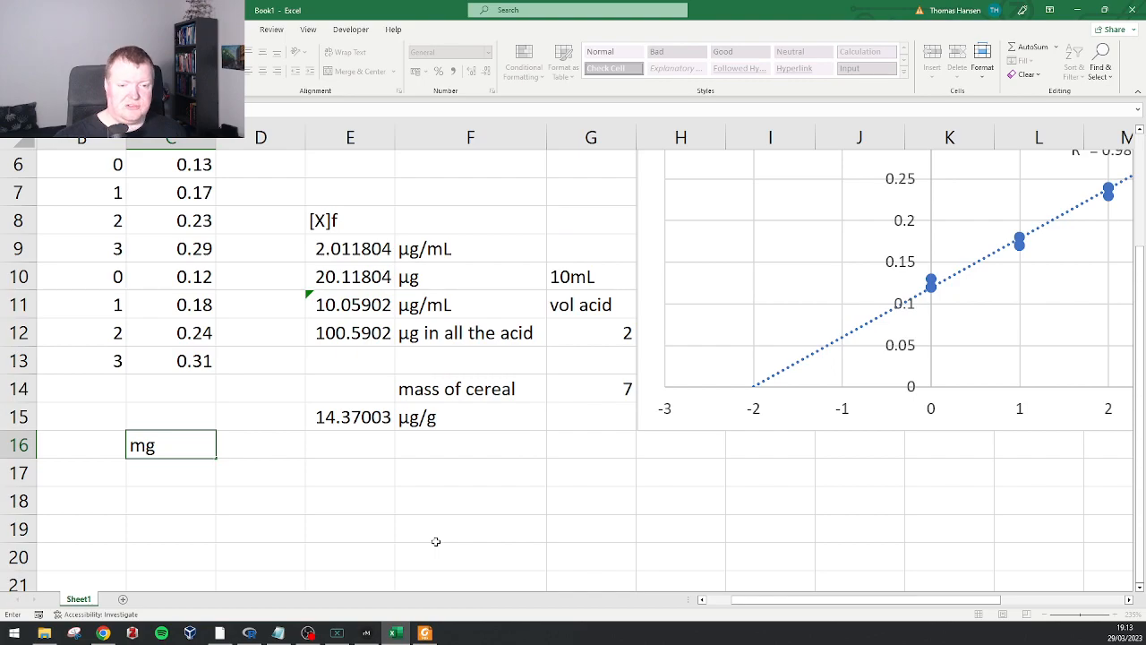
Scale the content per gram to 100 g of cereal in E16 with the formula =E15*100.
key("Right")
key("Right")
key("Right")
key("Left")
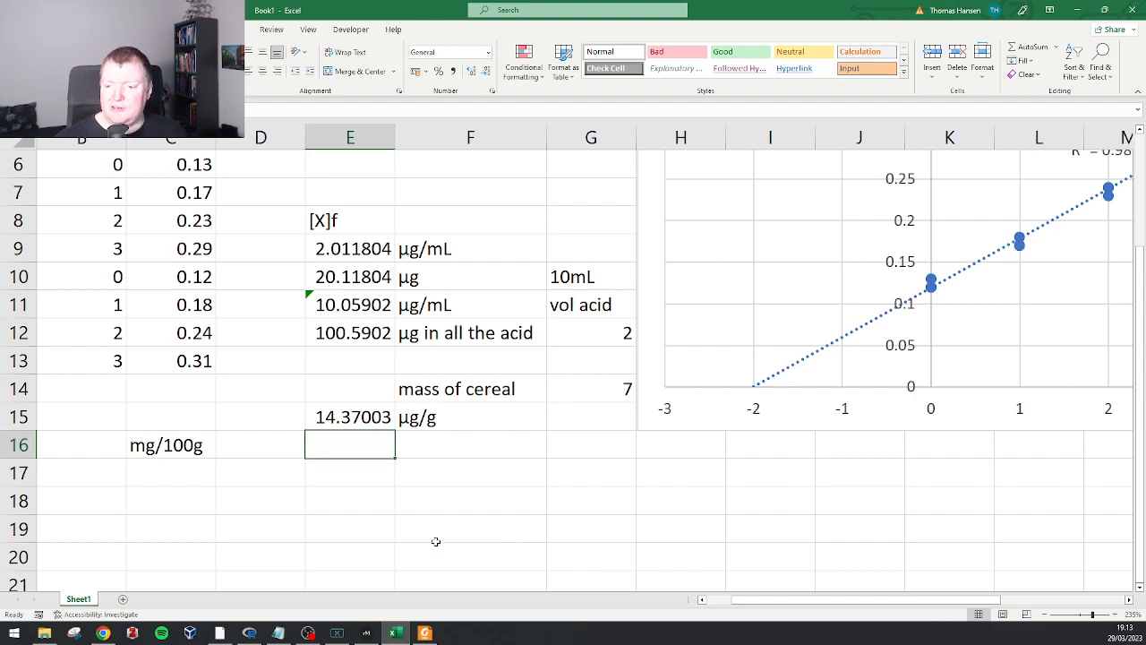
type("=")
key("Up")
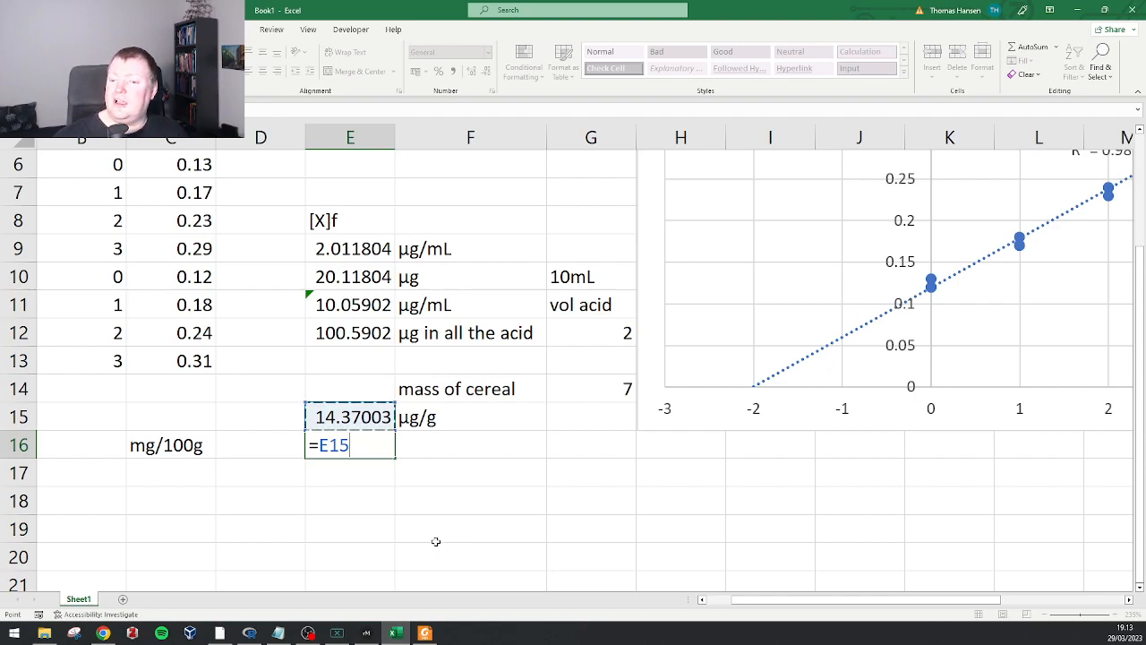
type("*100")
key("Return")
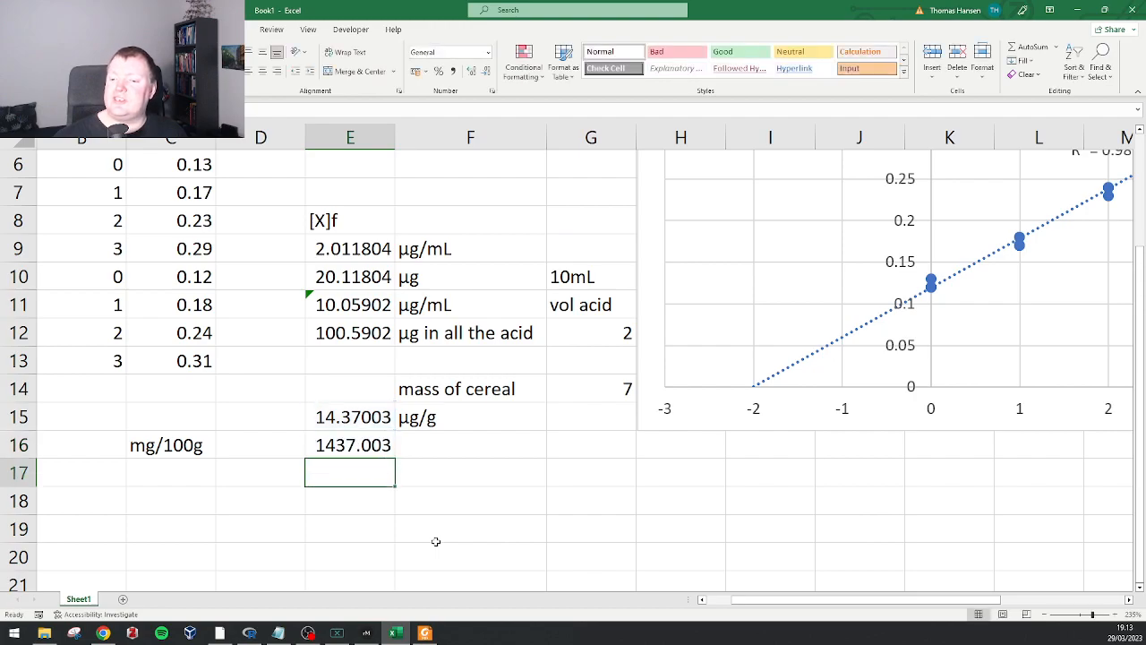
Enter the unit µg/100g in F16 beside the scaled content.
key("Up")
key("Right")
type("µ")
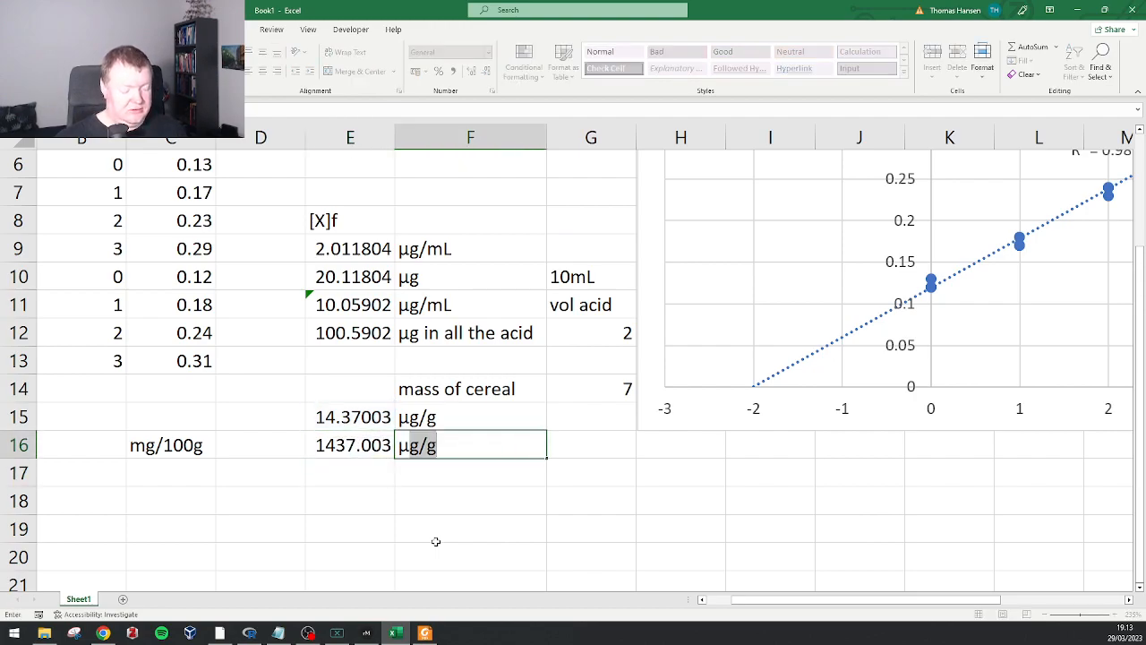
type("g/100mg")
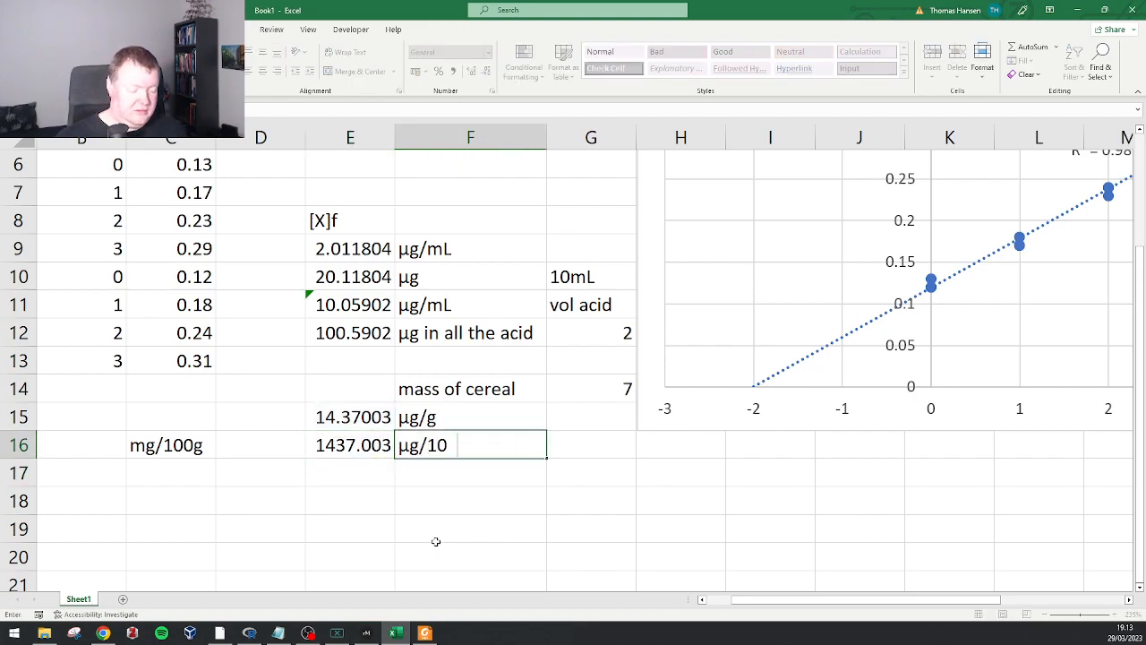
key("BackSpace")
key("BackSpace")
type("g")
key("Return")
Convert the content per 100 g from micrograms to milligrams in E17 with the formula =E16/1000.
key("Left")
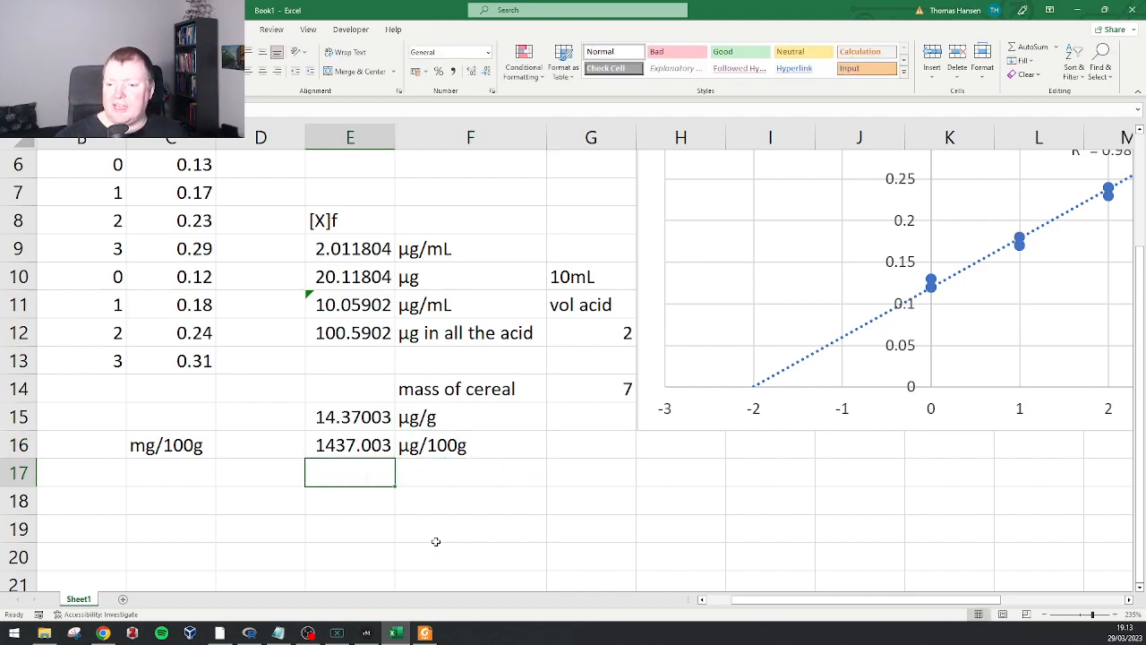
type("=")
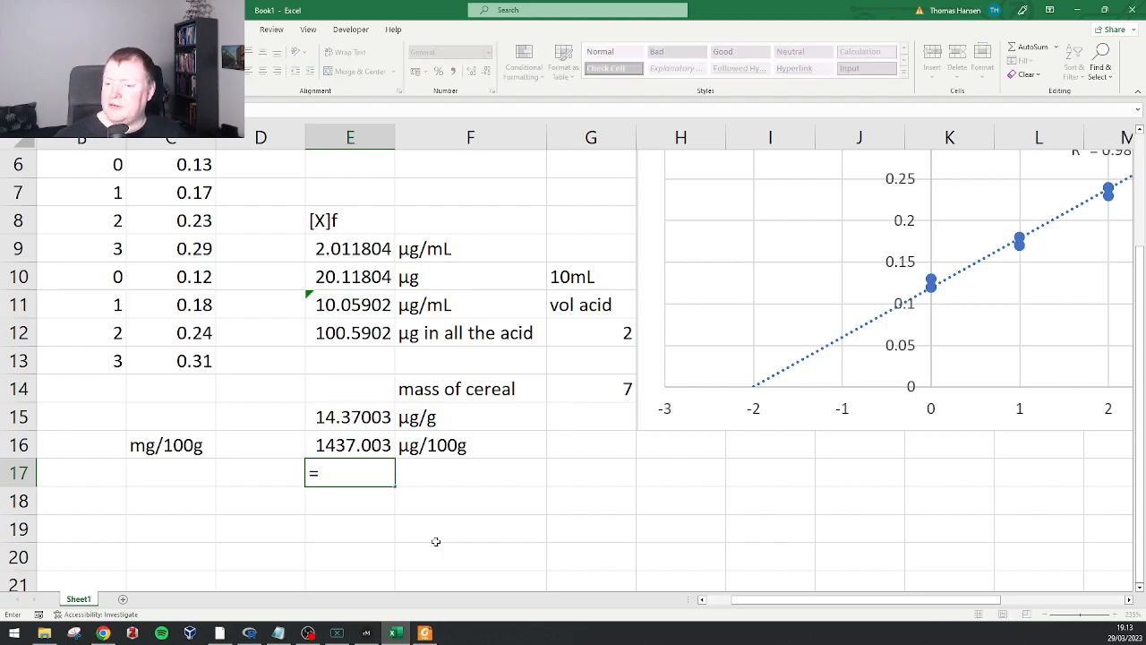
key("Up")
type("/1000")
key("Return")
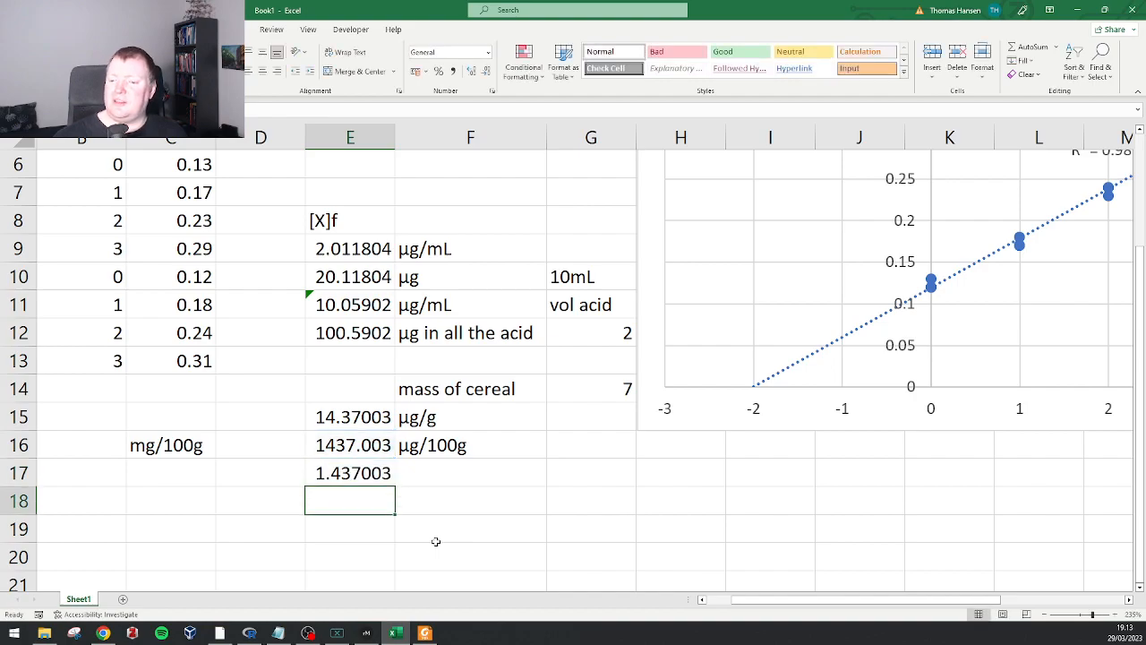
Enter the unit mg/100g in F17 beside the converted content and select the result in E17.
key("Up")
key("Right")
type("mg/")
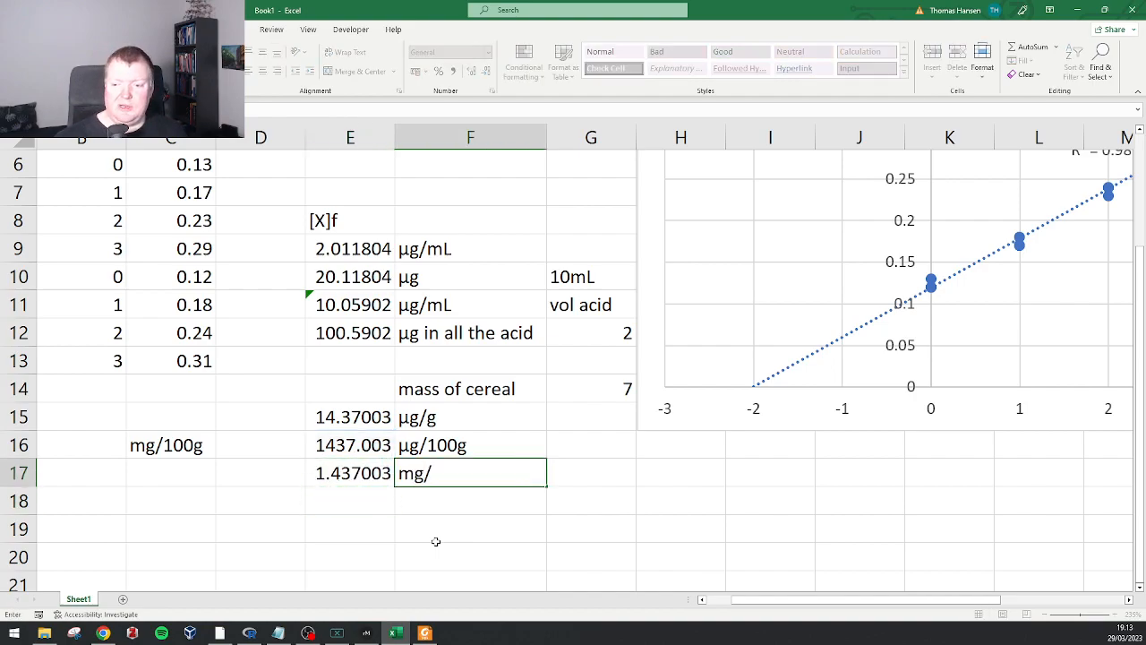
type("100g")
key("Return")
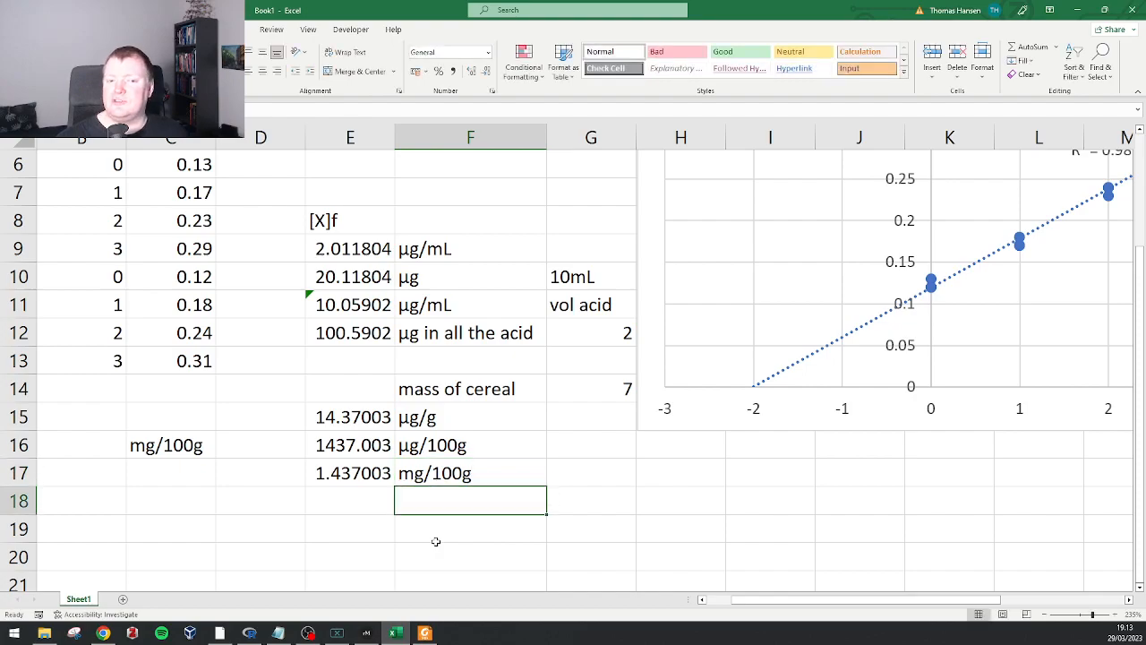
key("Left")
key("Up")
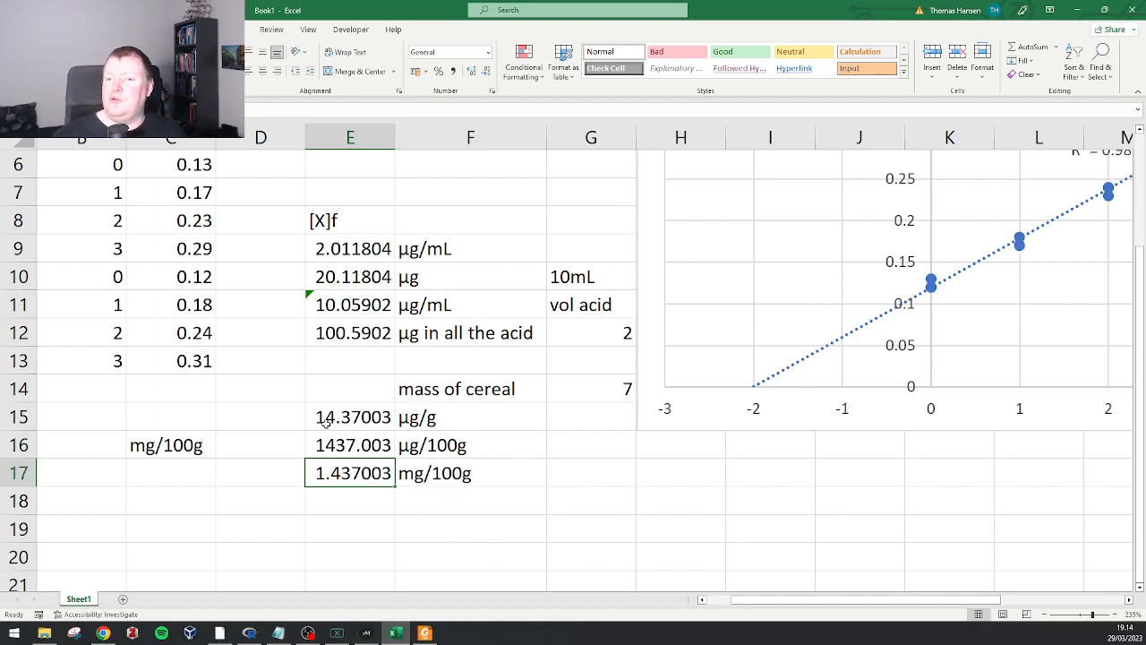
Switch to the Quantitative Chemical Analysis PDF in Foxit Reader and go back up through the standard addition pages.
left_click(392, 633)
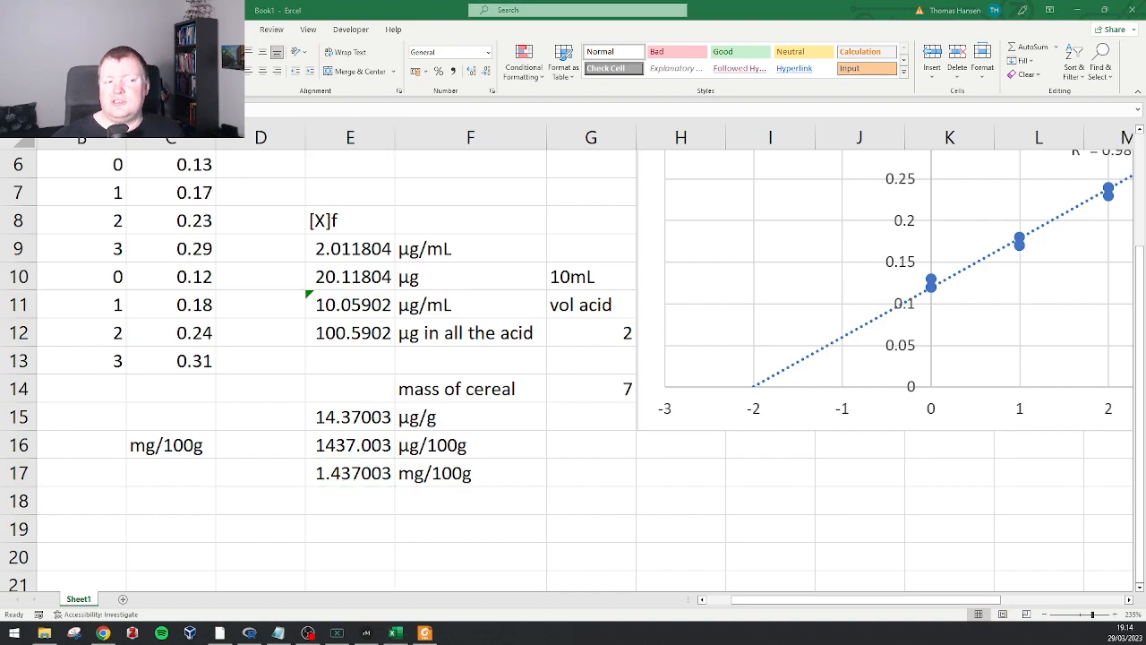
scroll(524, 358, "up", 5)
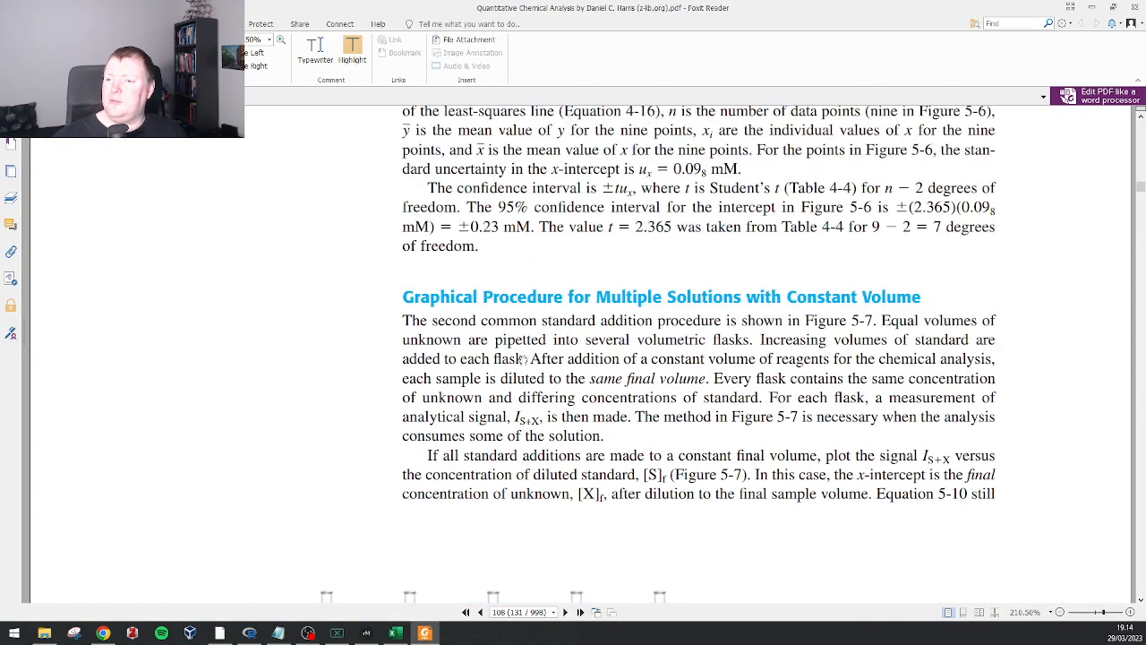